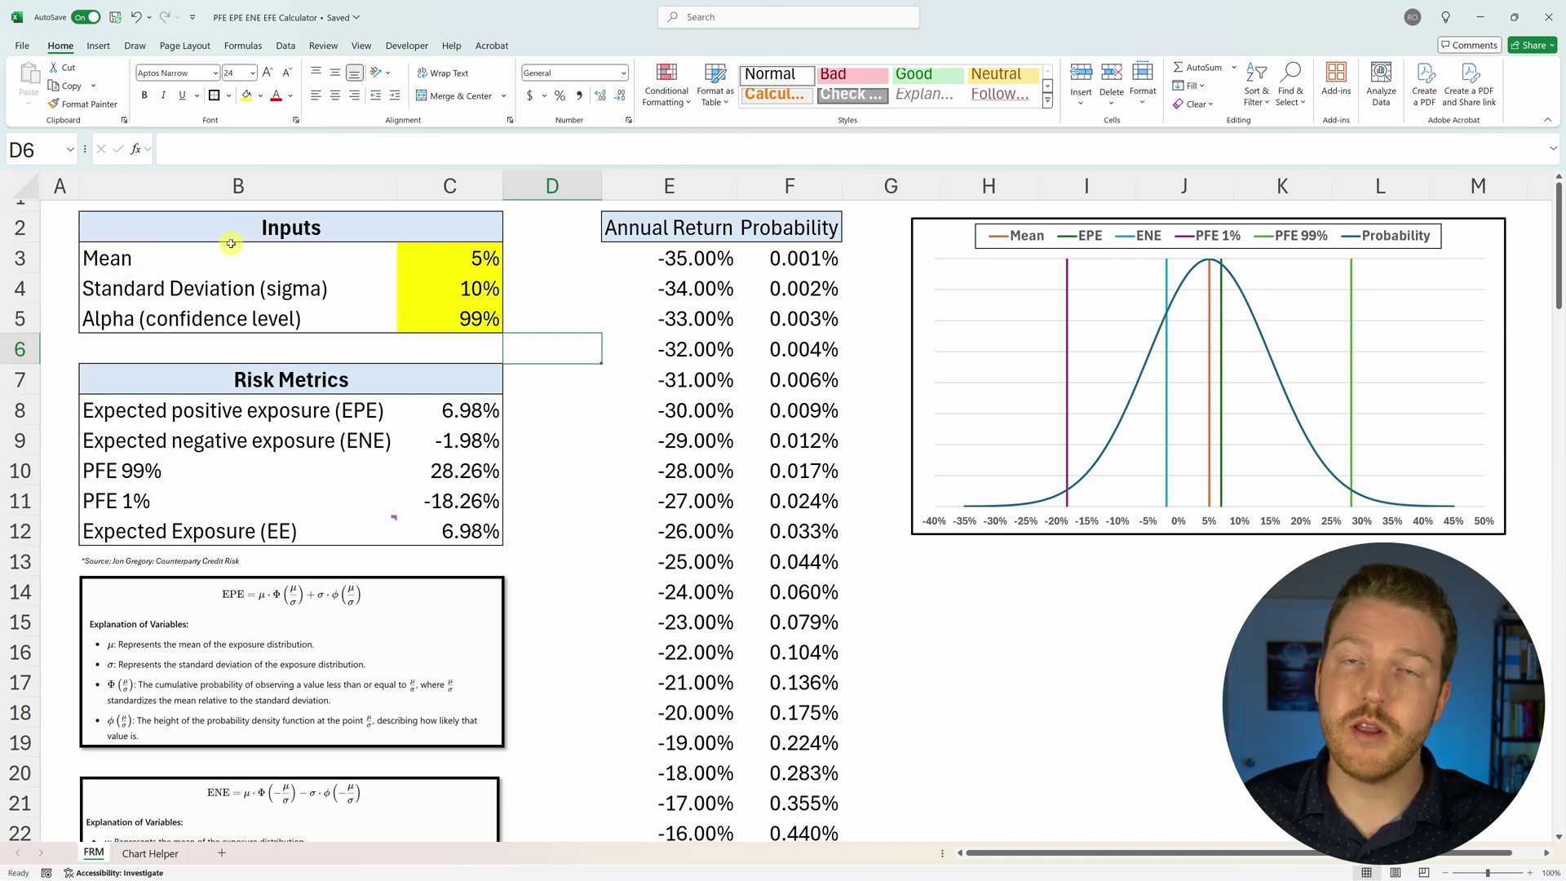
Step: Review the inputs: mean 5%, standard deviation 10% and alpha 99%
{"action": "left_click", "coordinate": [173, 264]}
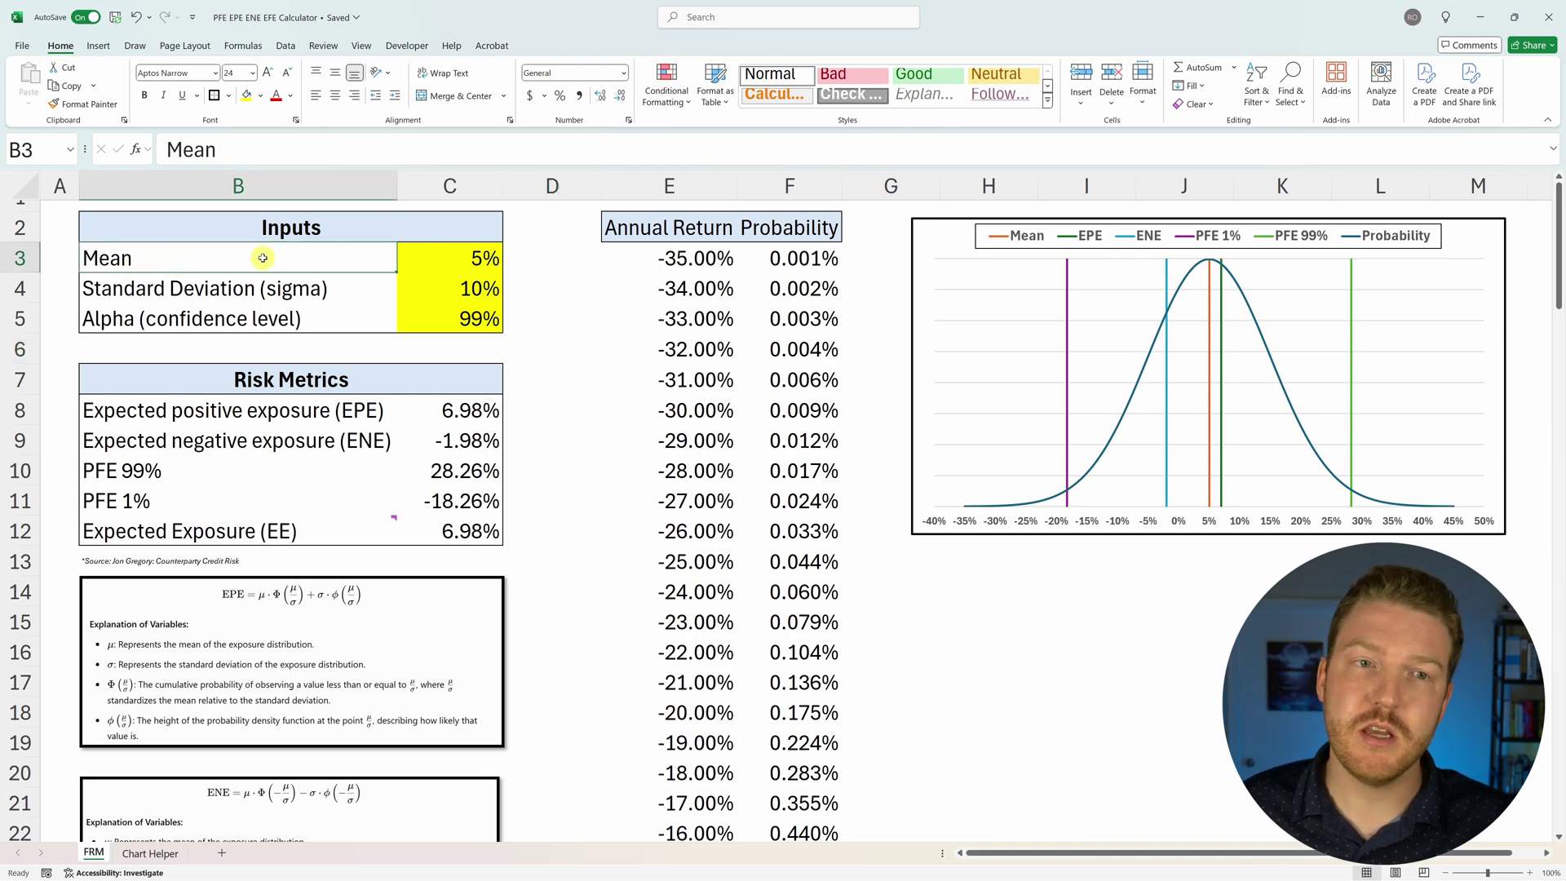
{"action": "left_click", "coordinate": [430, 259]}
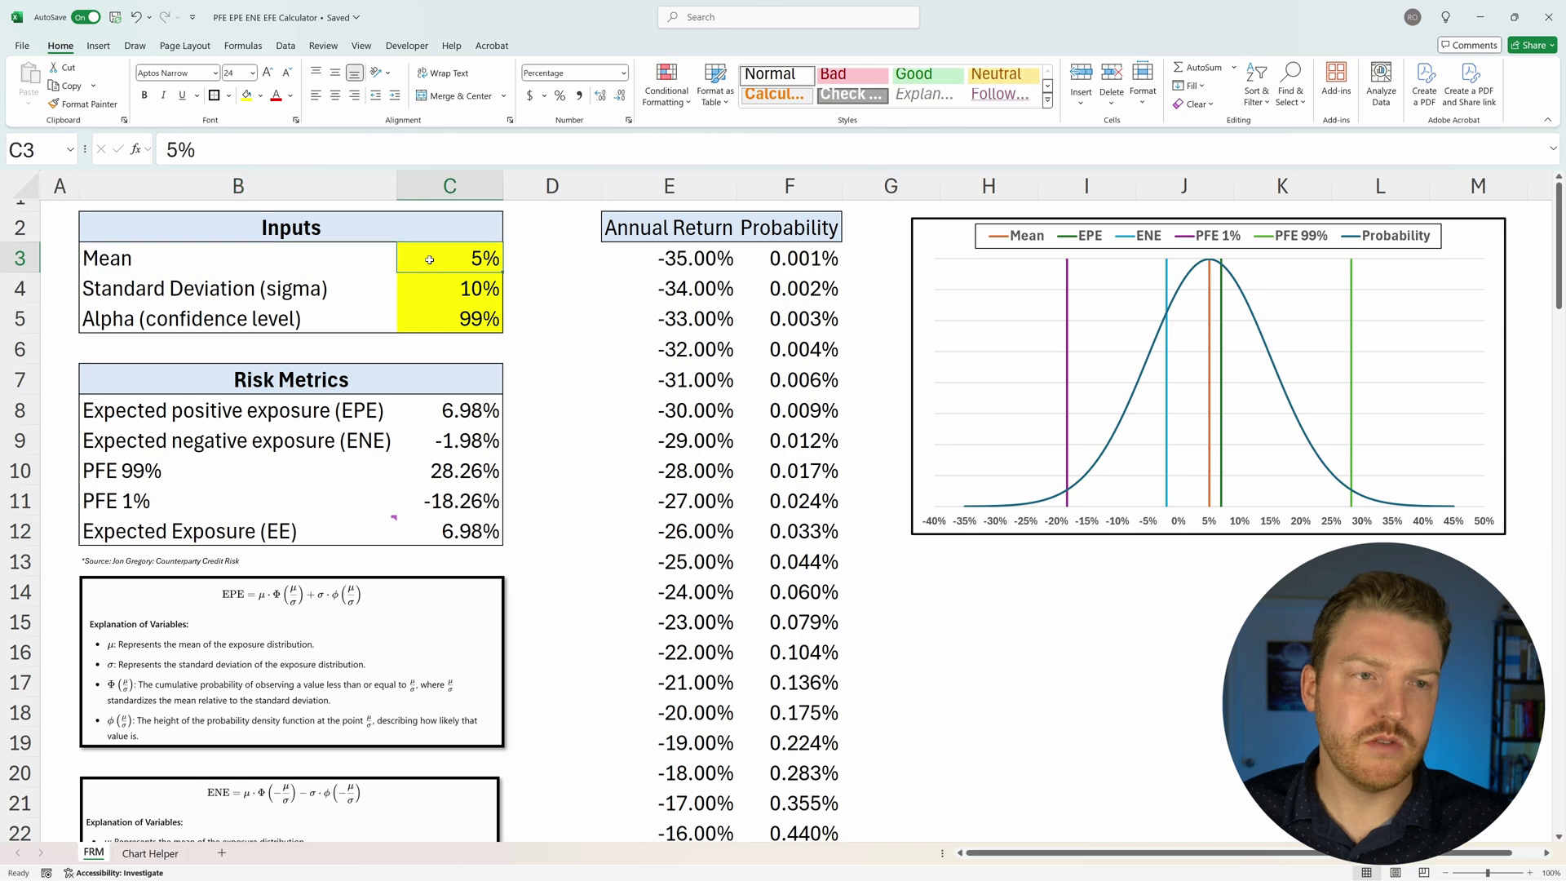
{"action": "left_click", "coordinate": [200, 291]}
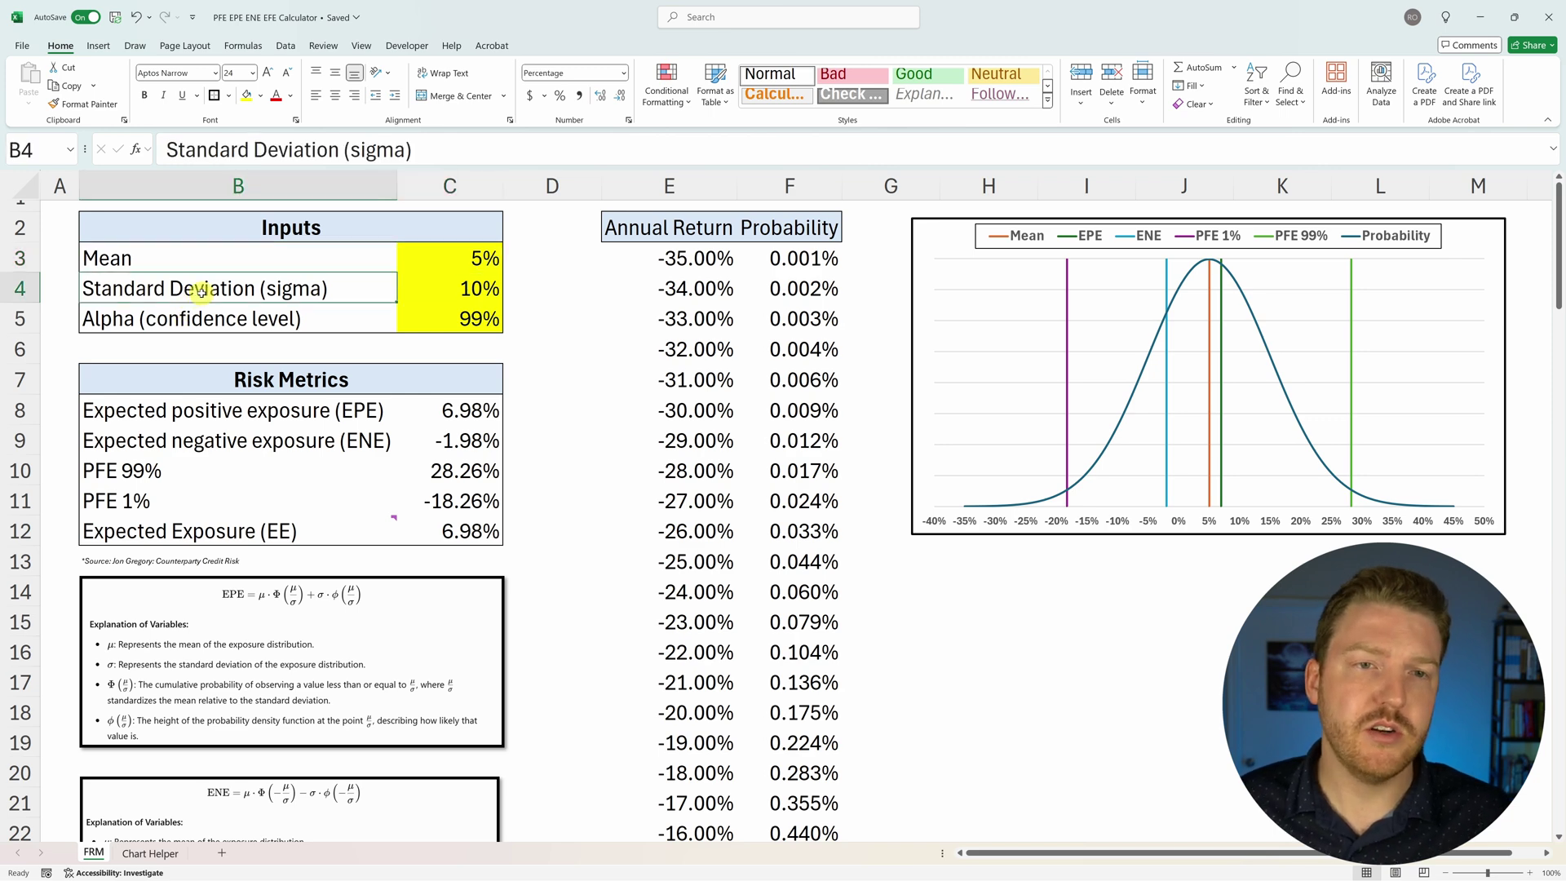
{"action": "left_click", "coordinate": [424, 292]}
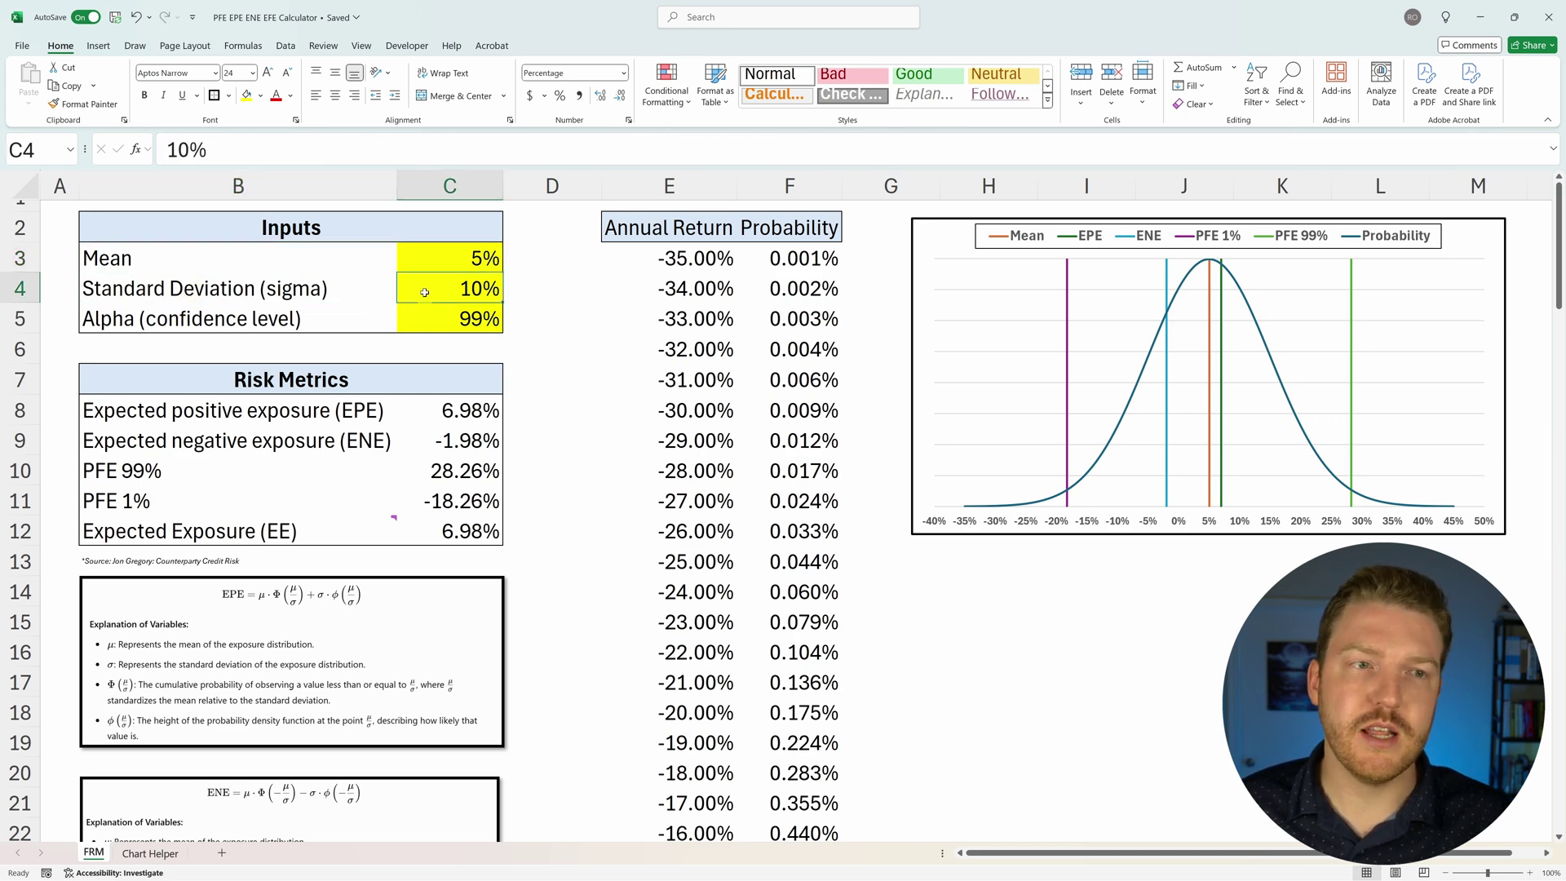
{"action": "left_click", "coordinate": [269, 321]}
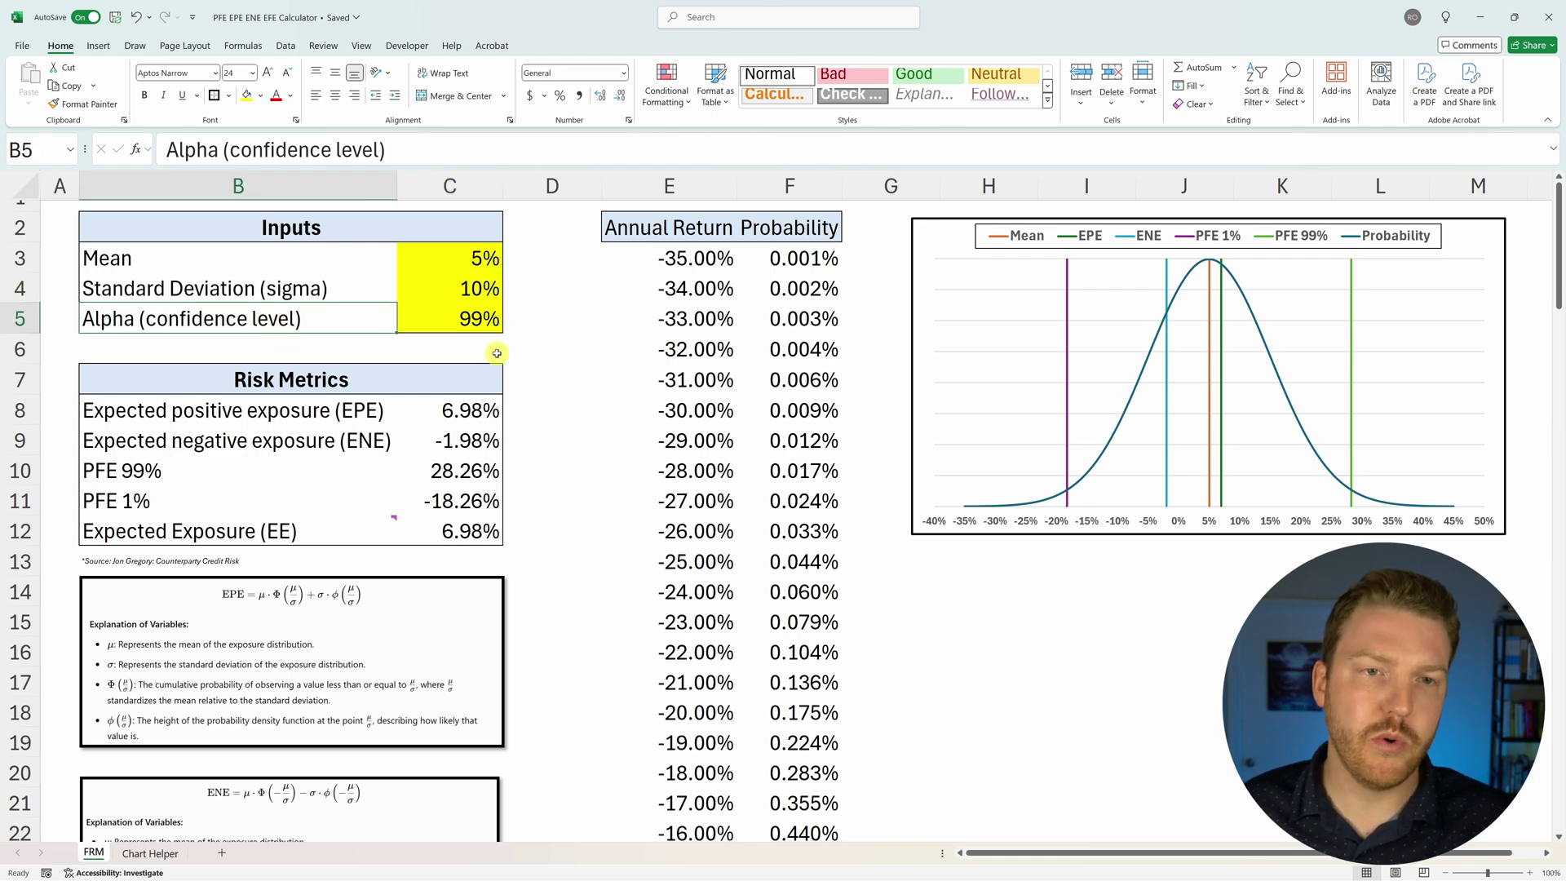
{"action": "left_click", "coordinate": [479, 322]}
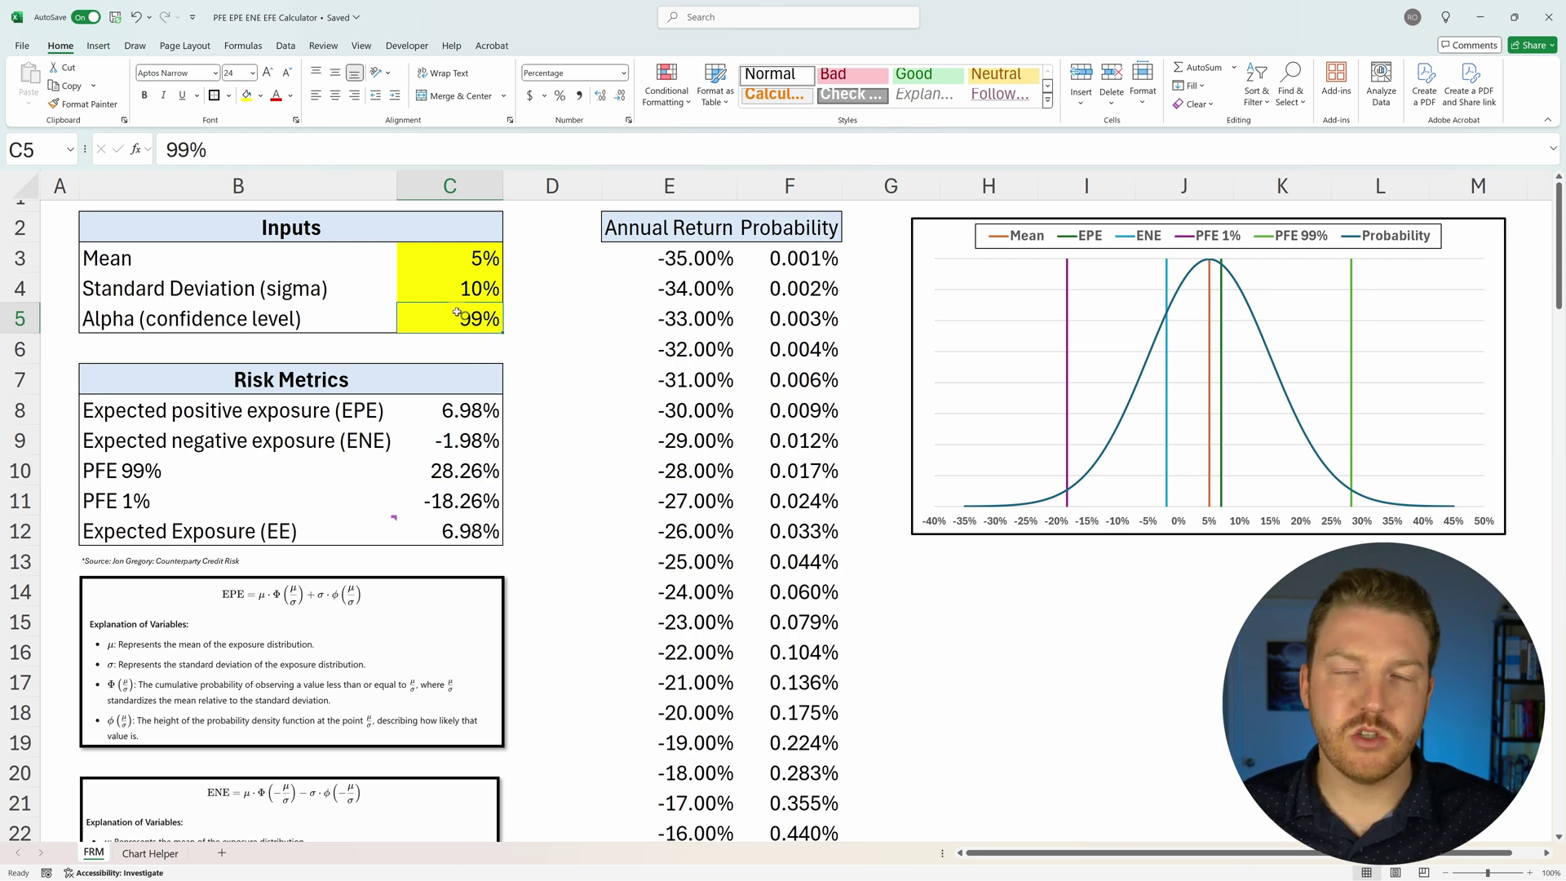
Step: Inspect the E3 and E4 annual return formulas and their standard deviation step, leaving them unchanged
{"action": "left_click", "coordinate": [664, 259]}
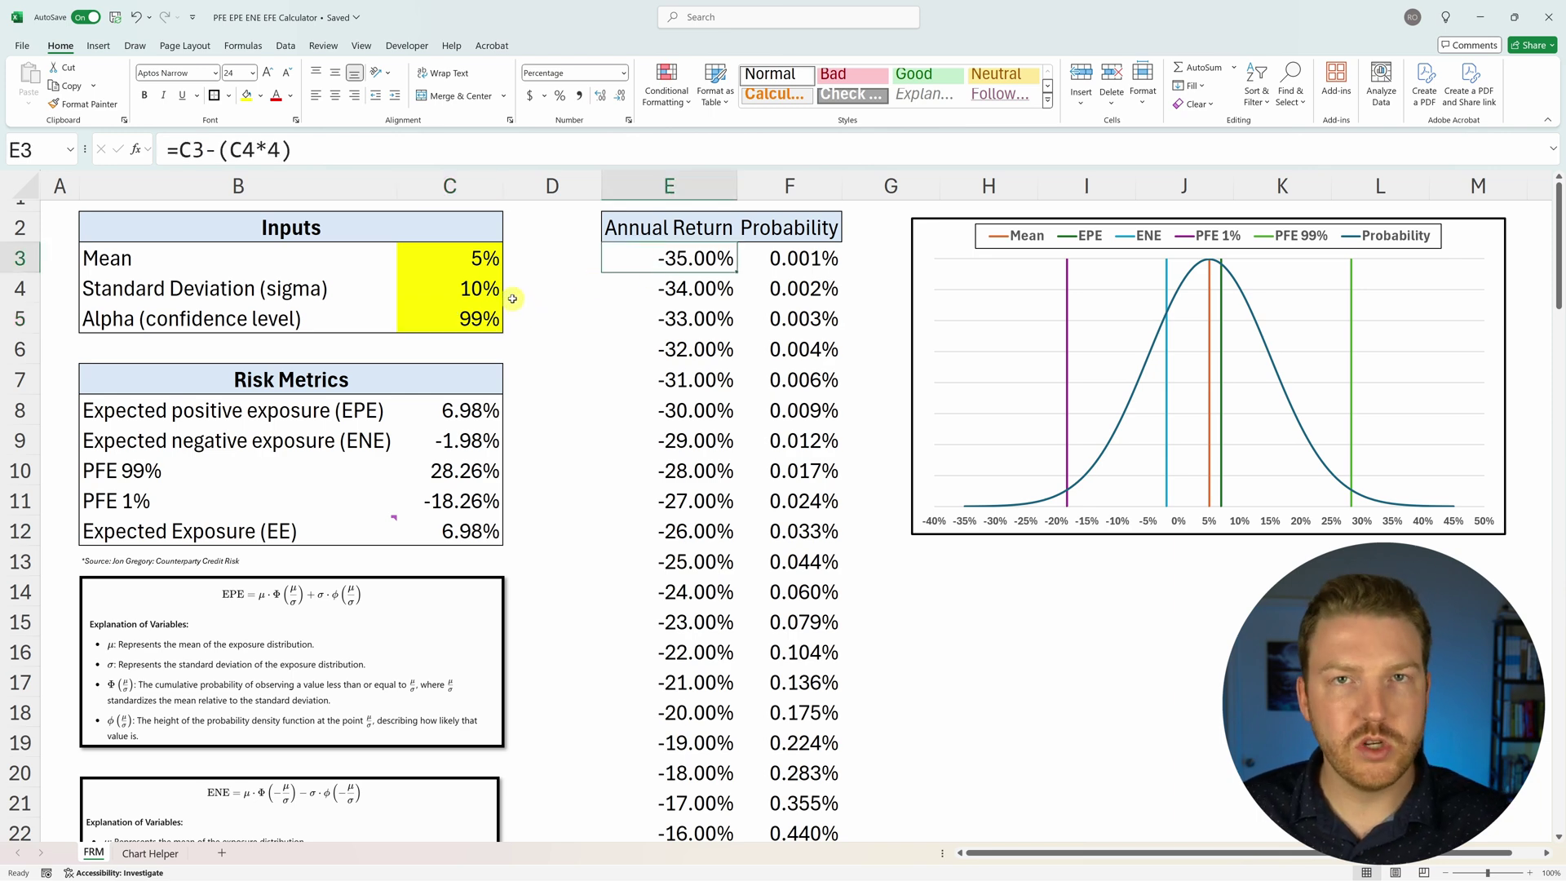
{"action": "left_click", "coordinate": [335, 154]}
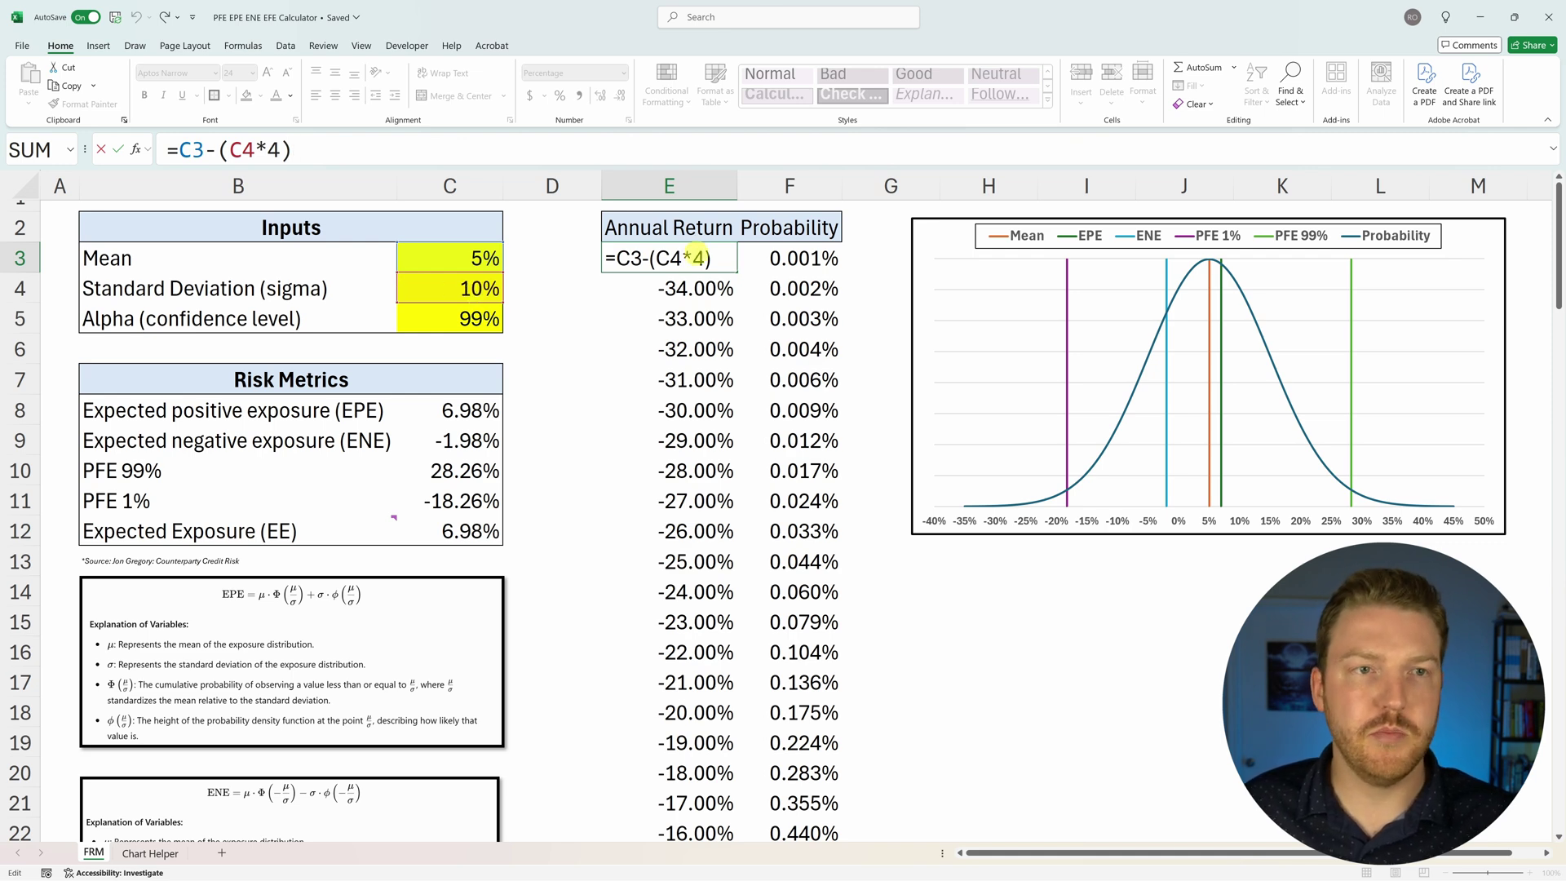
{"action": "key", "text": "Return"}
{"action": "left_click", "coordinate": [695, 257]}
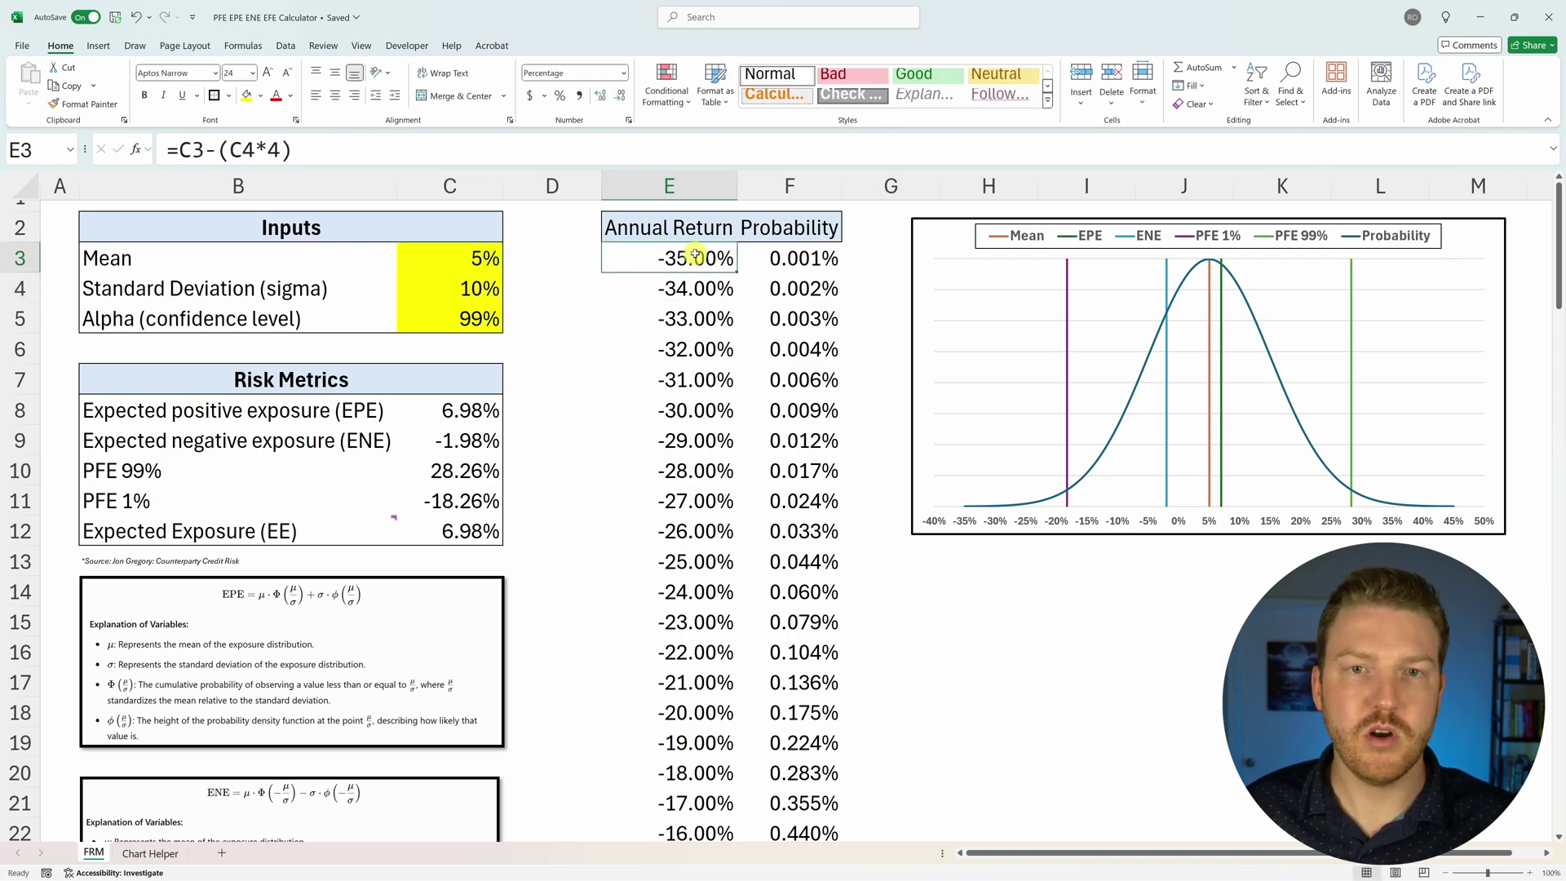
{"action": "key", "text": "Down"}
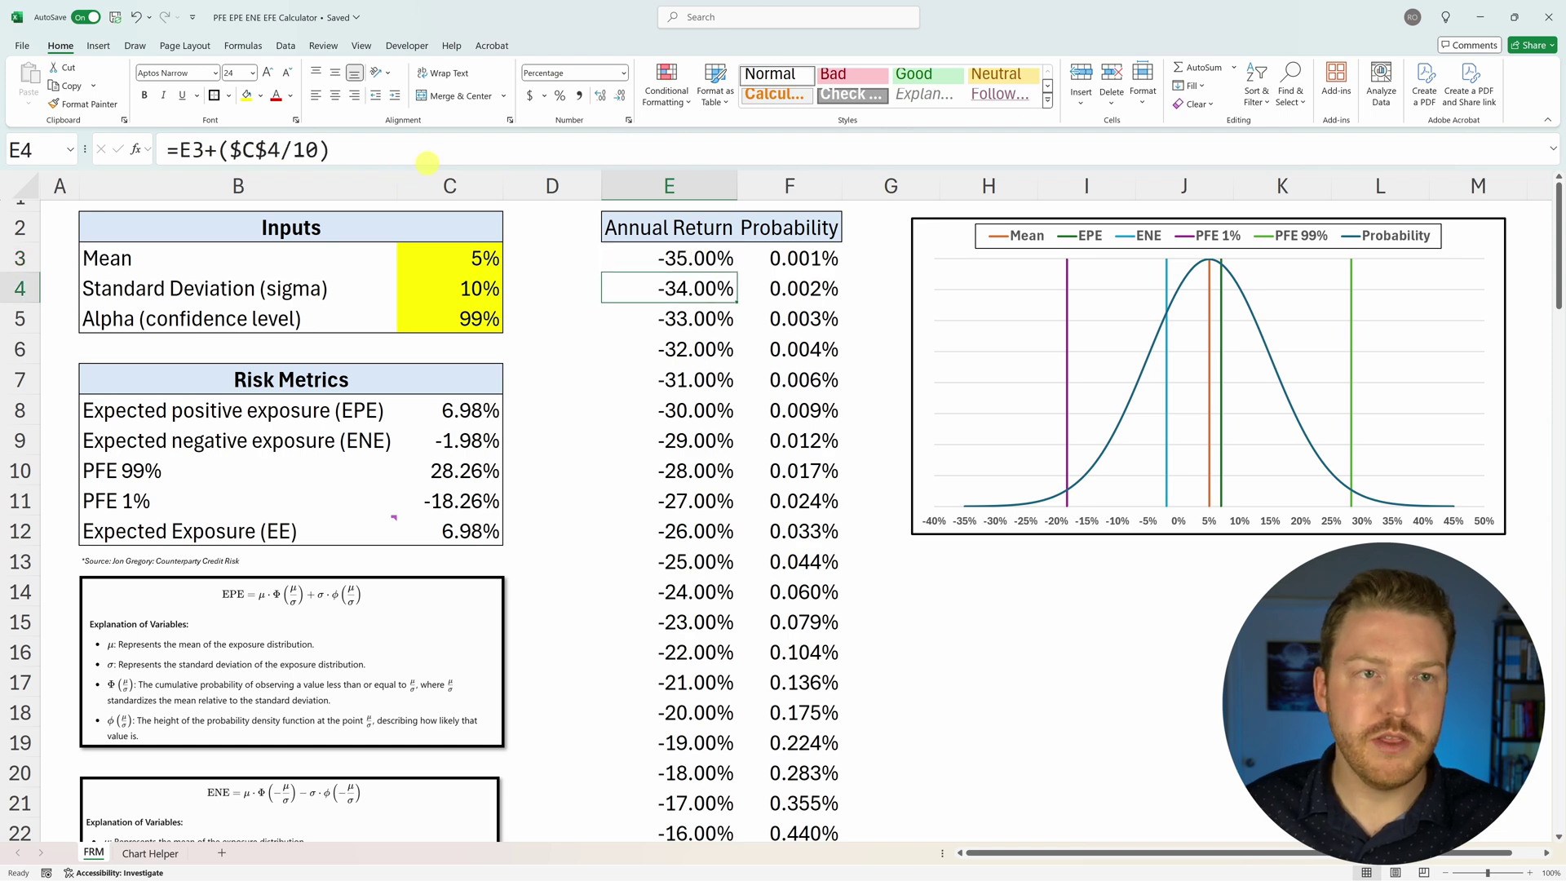
{"action": "left_click", "coordinate": [447, 155]}
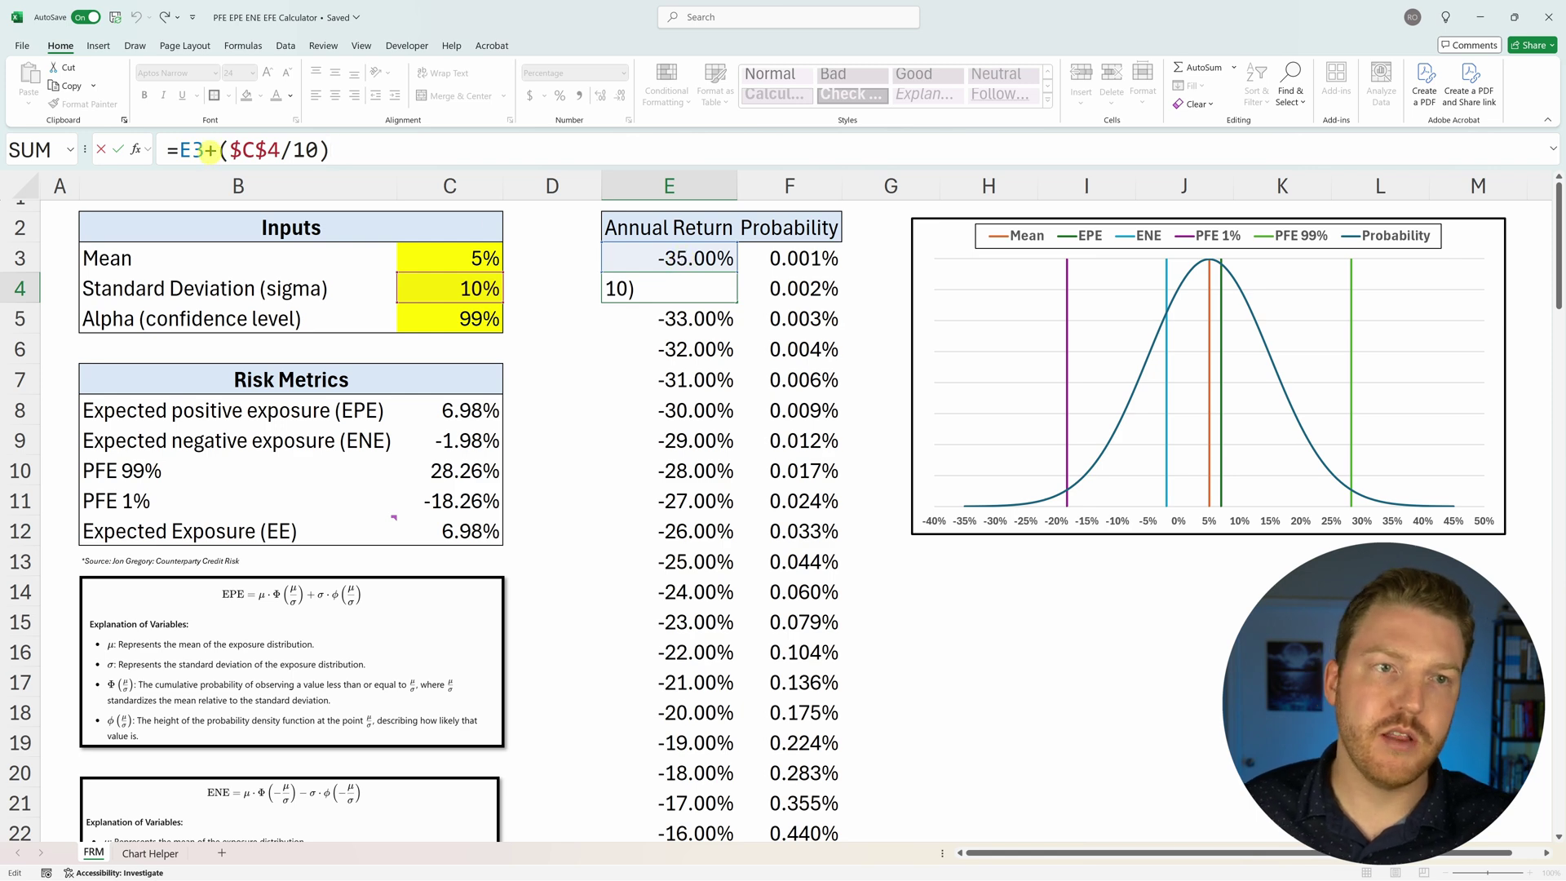
{"action": "left_click_drag", "start_coordinate": [228, 150], "coordinate": [333, 150]}
{"action": "key", "text": "Return"}
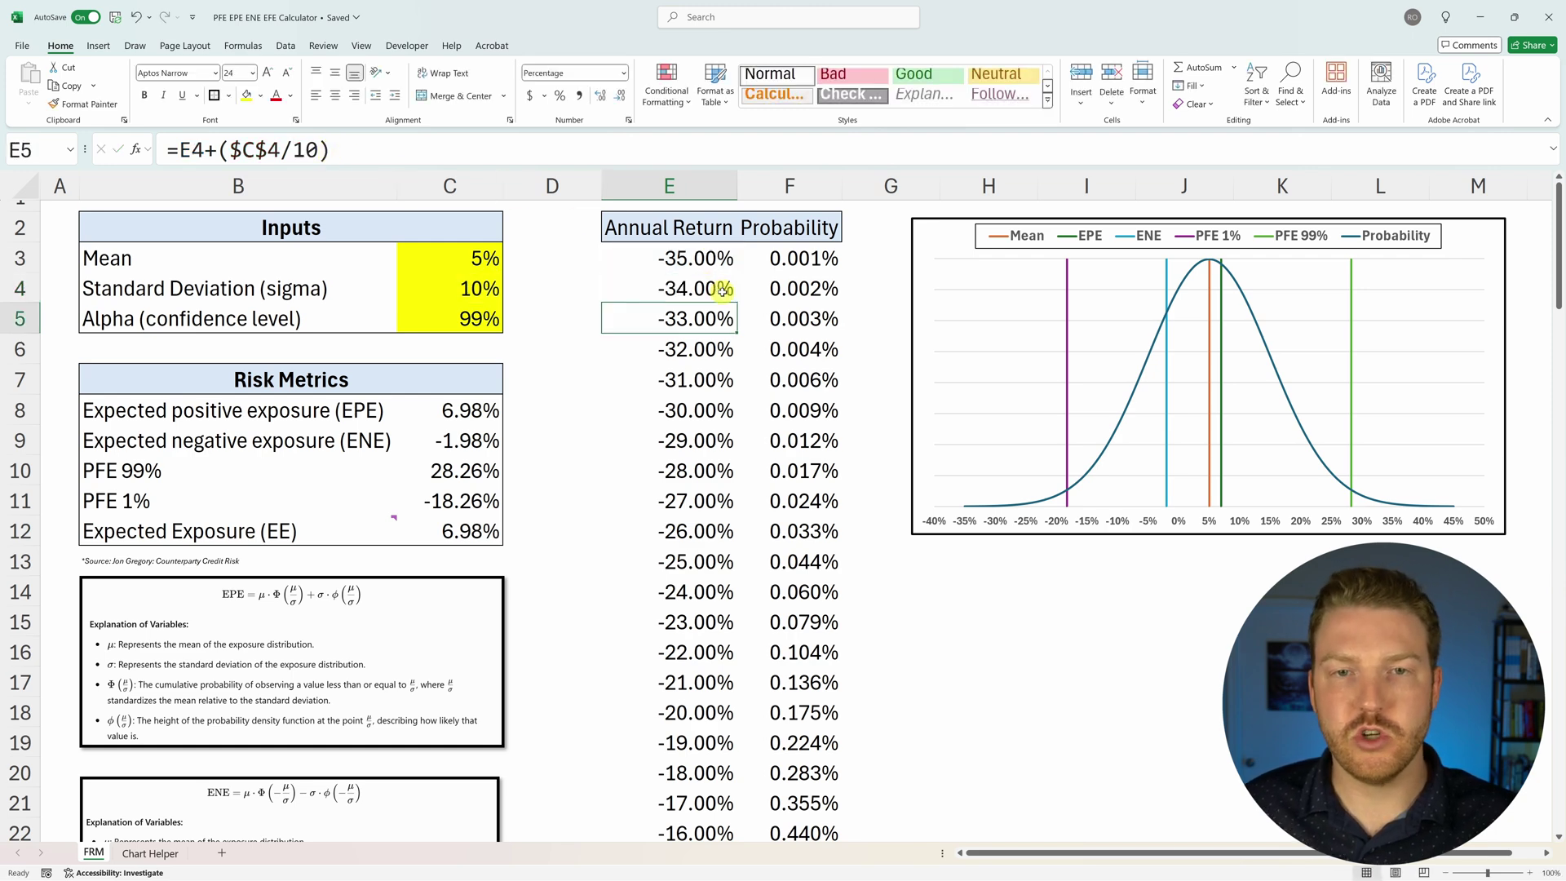
Step: Check the annual return column down to its last value of 45.00%, then return to E3
{"action": "scroll", "coordinate": [699, 325], "scroll_direction": "down", "scroll_amount": 18}
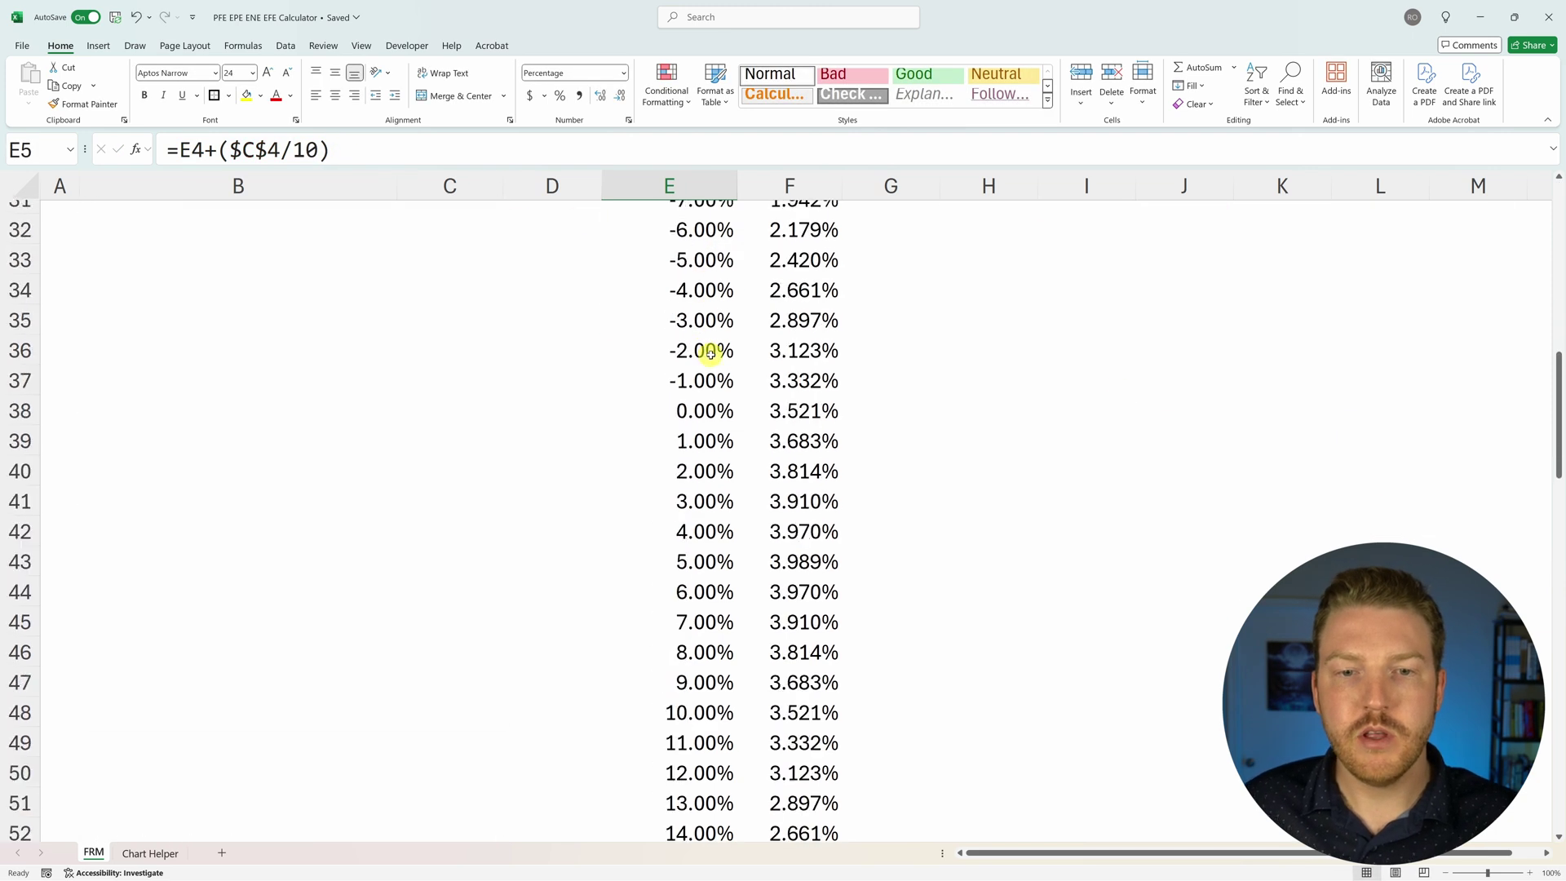
{"action": "scroll", "coordinate": [715, 366], "scroll_direction": "down", "scroll_amount": 4}
{"action": "left_click", "coordinate": [710, 682]}
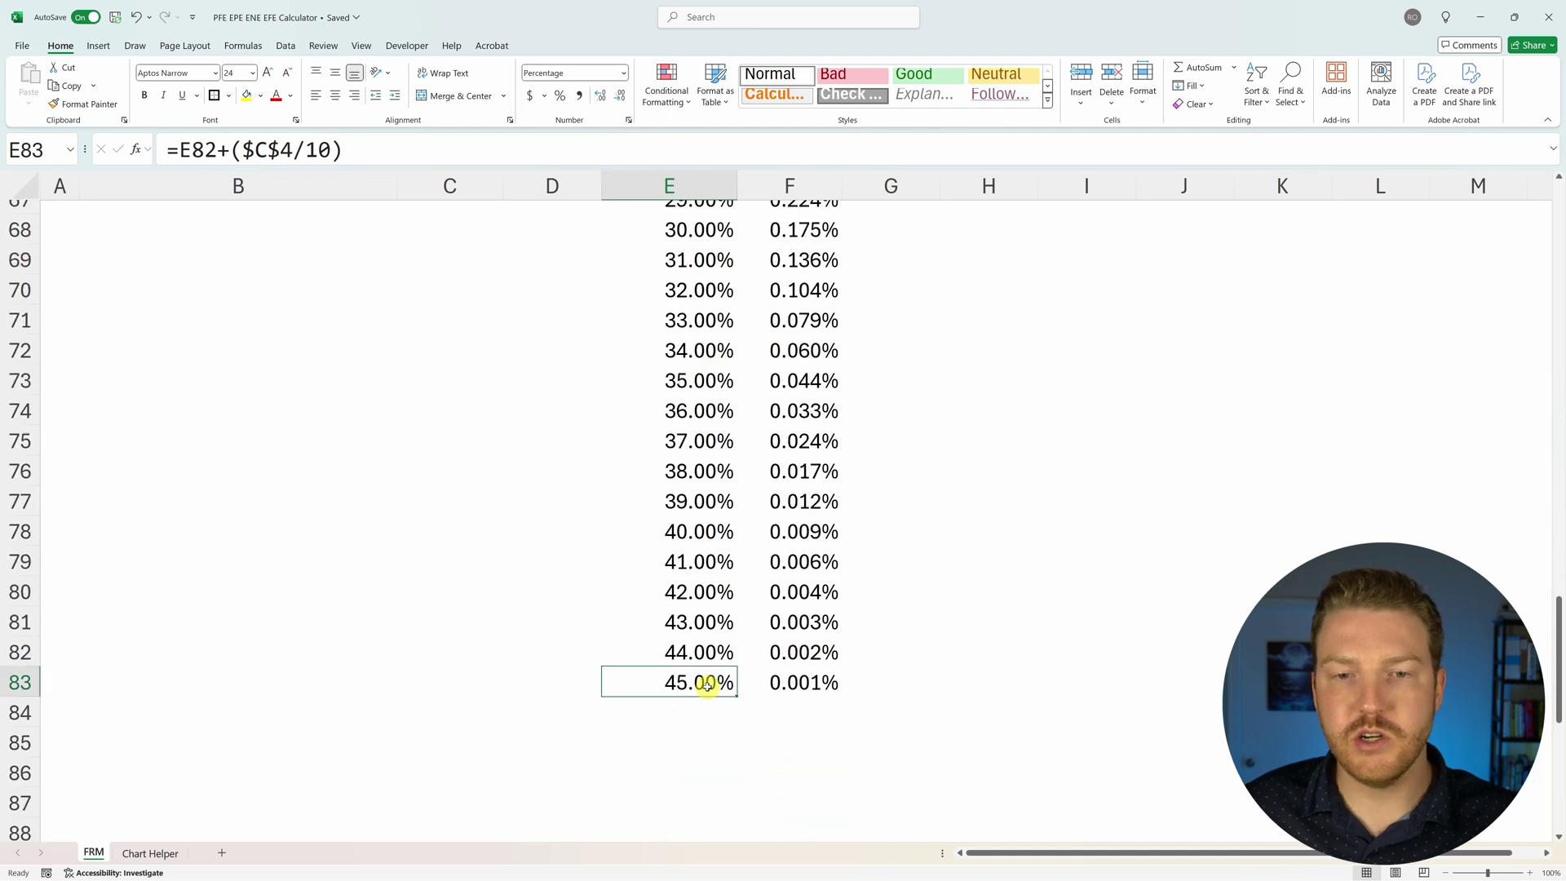
{"action": "scroll", "coordinate": [715, 591], "scroll_direction": "down", "scroll_amount": 1}
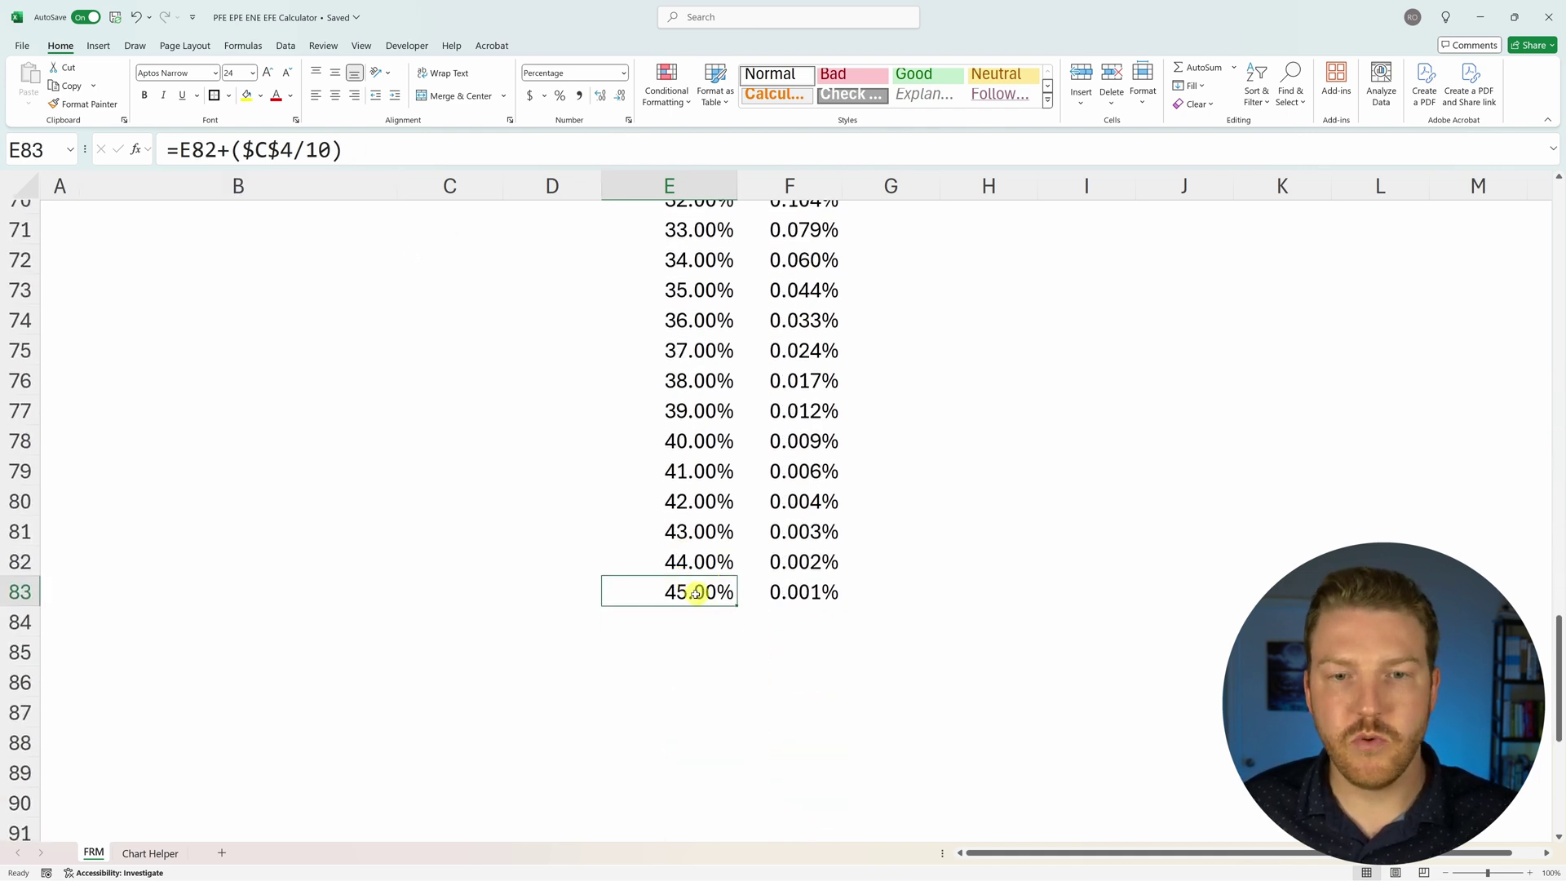
{"action": "scroll", "coordinate": [694, 595], "scroll_direction": "up", "scroll_amount": 20}
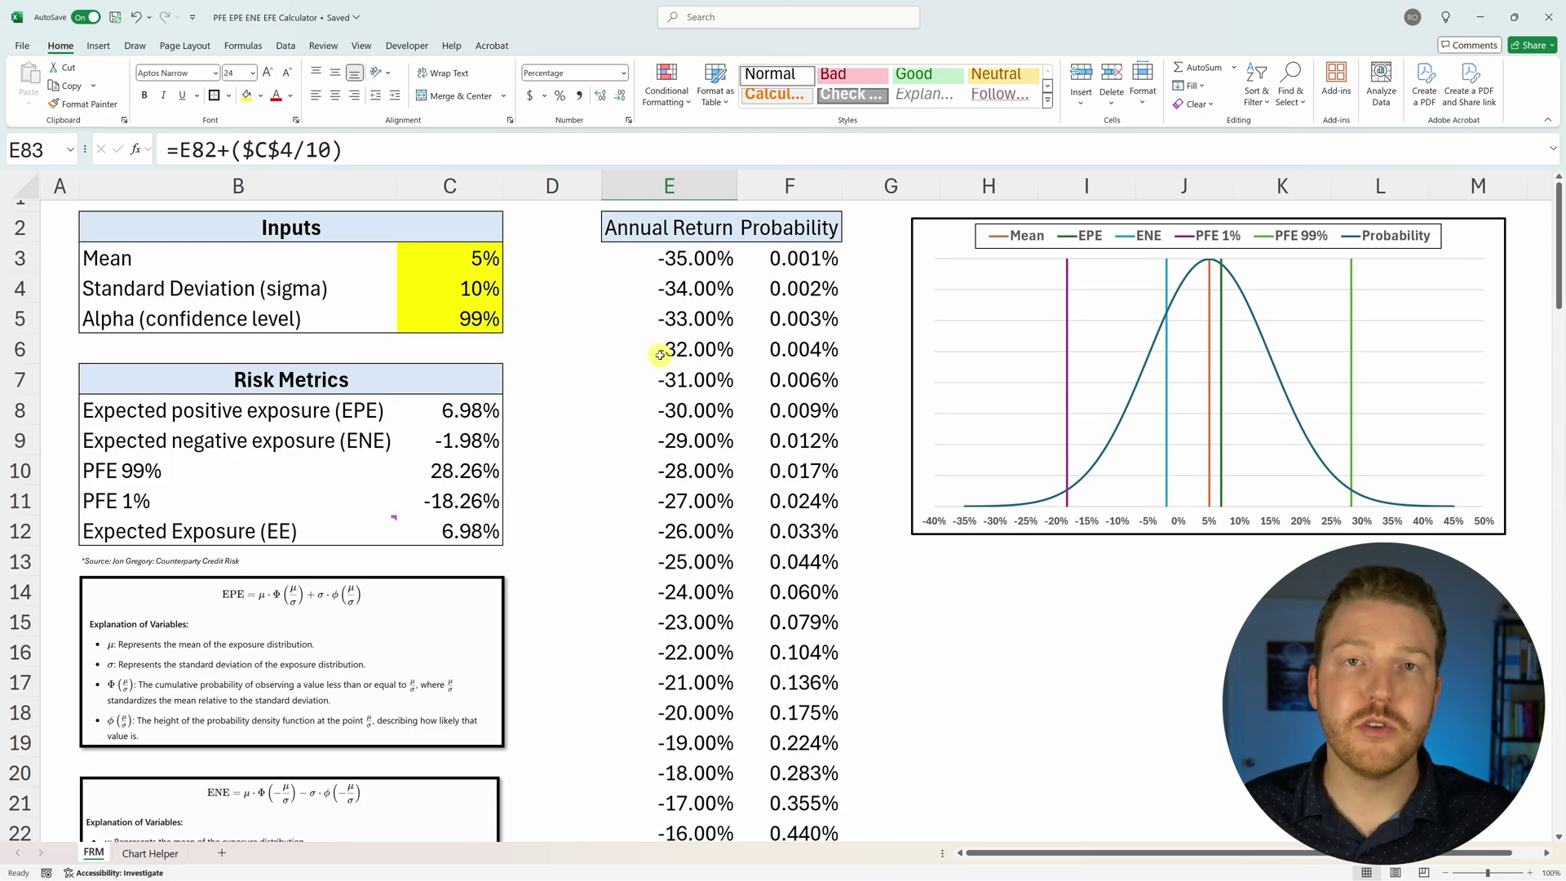
{"action": "left_click", "coordinate": [667, 263]}
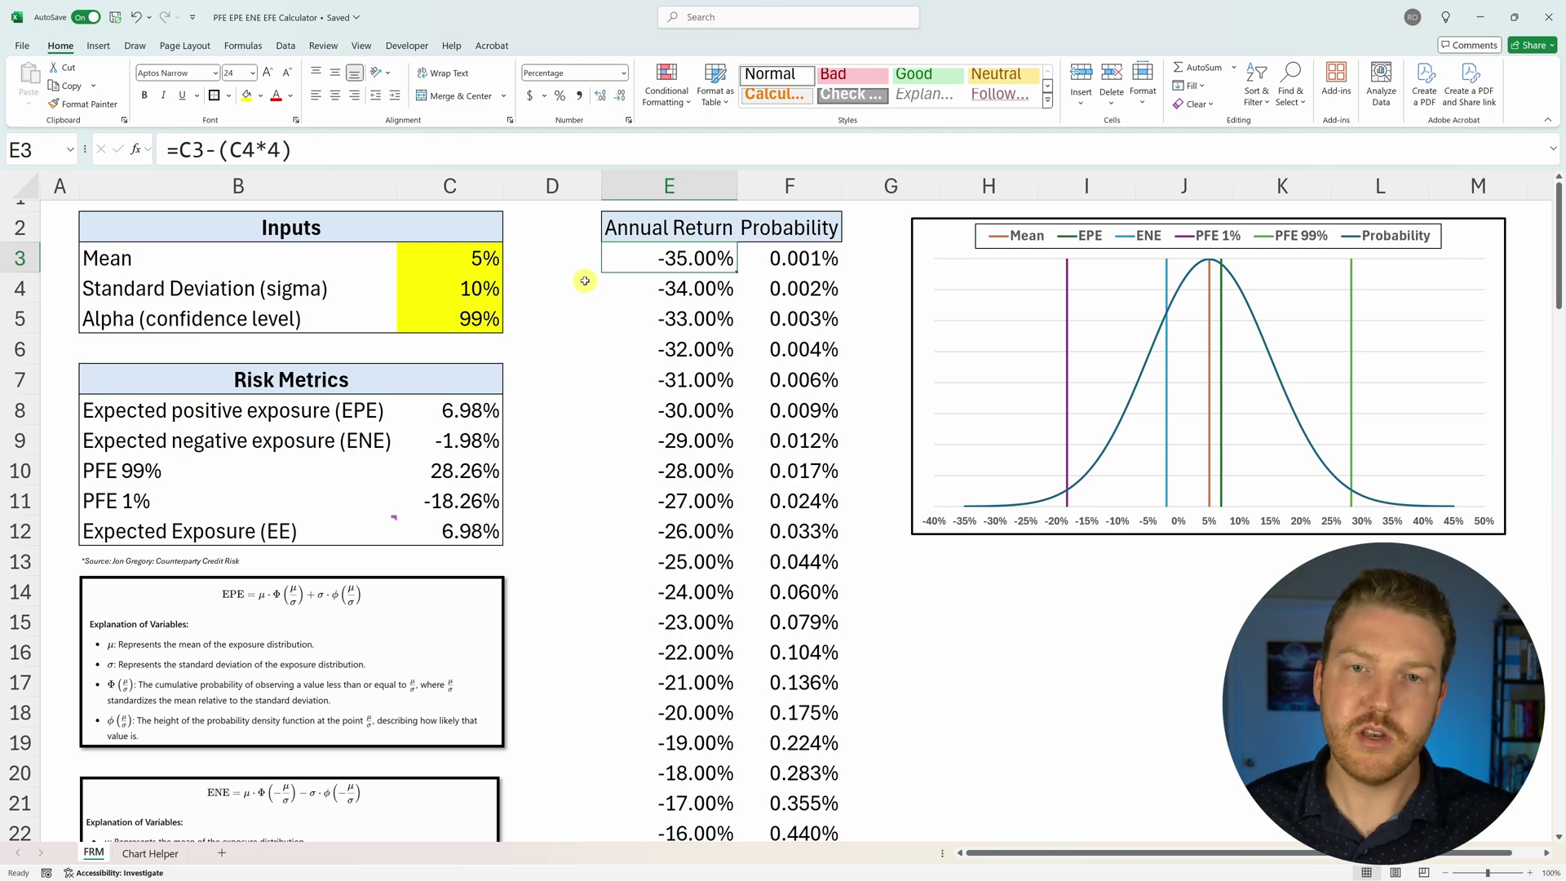
Step: Walk through the F3 NORMDIST arguments: return, mean, standard deviation, FALSE, and division by 100
{"action": "left_click", "coordinate": [809, 259]}
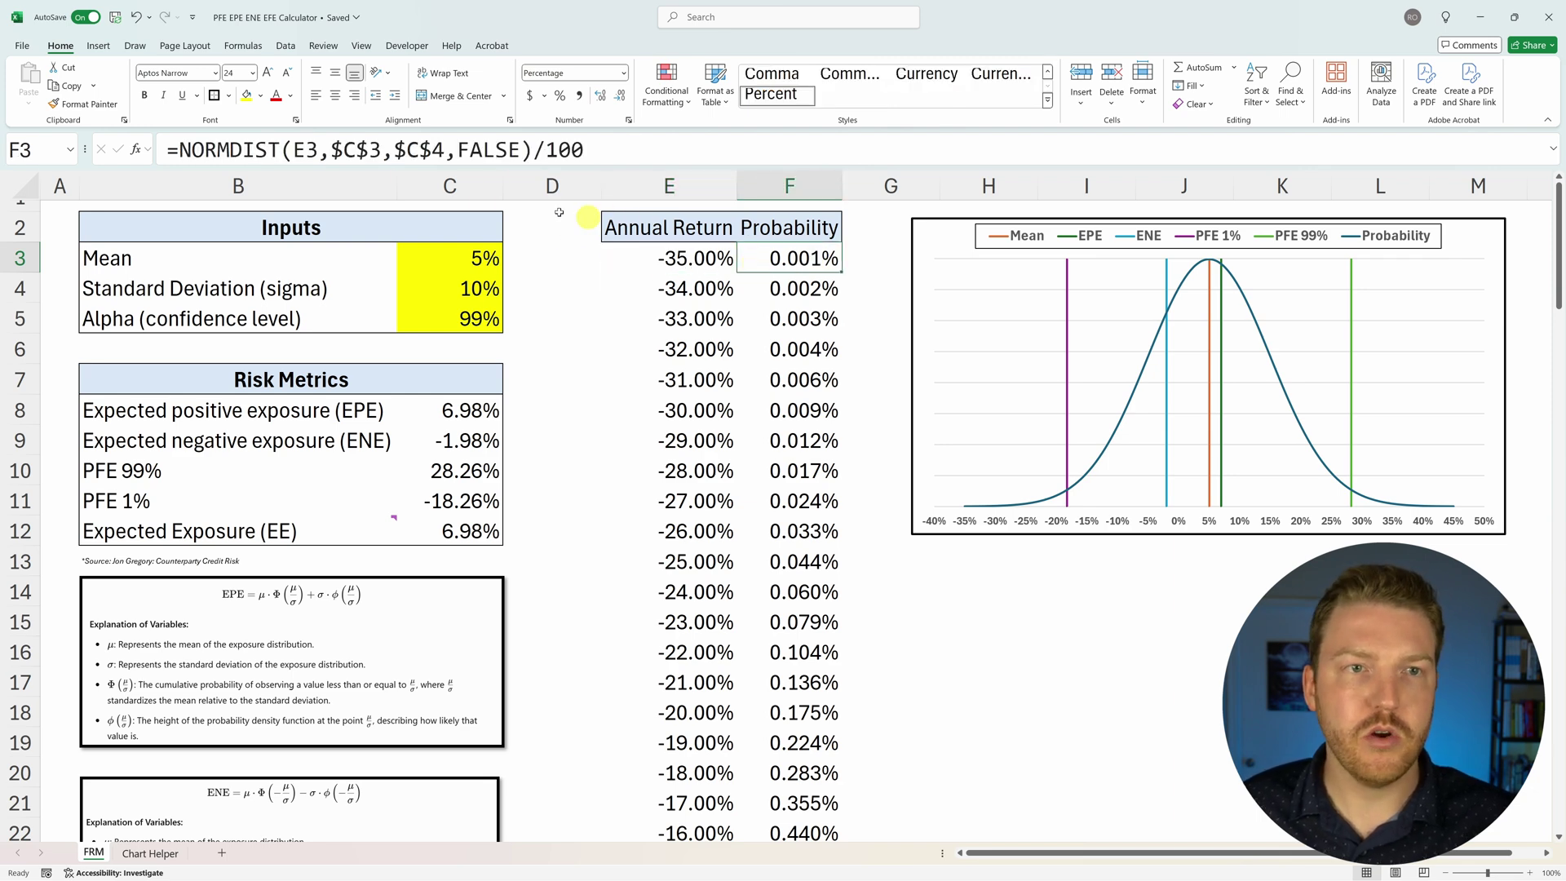
{"action": "left_click", "coordinate": [282, 150]}
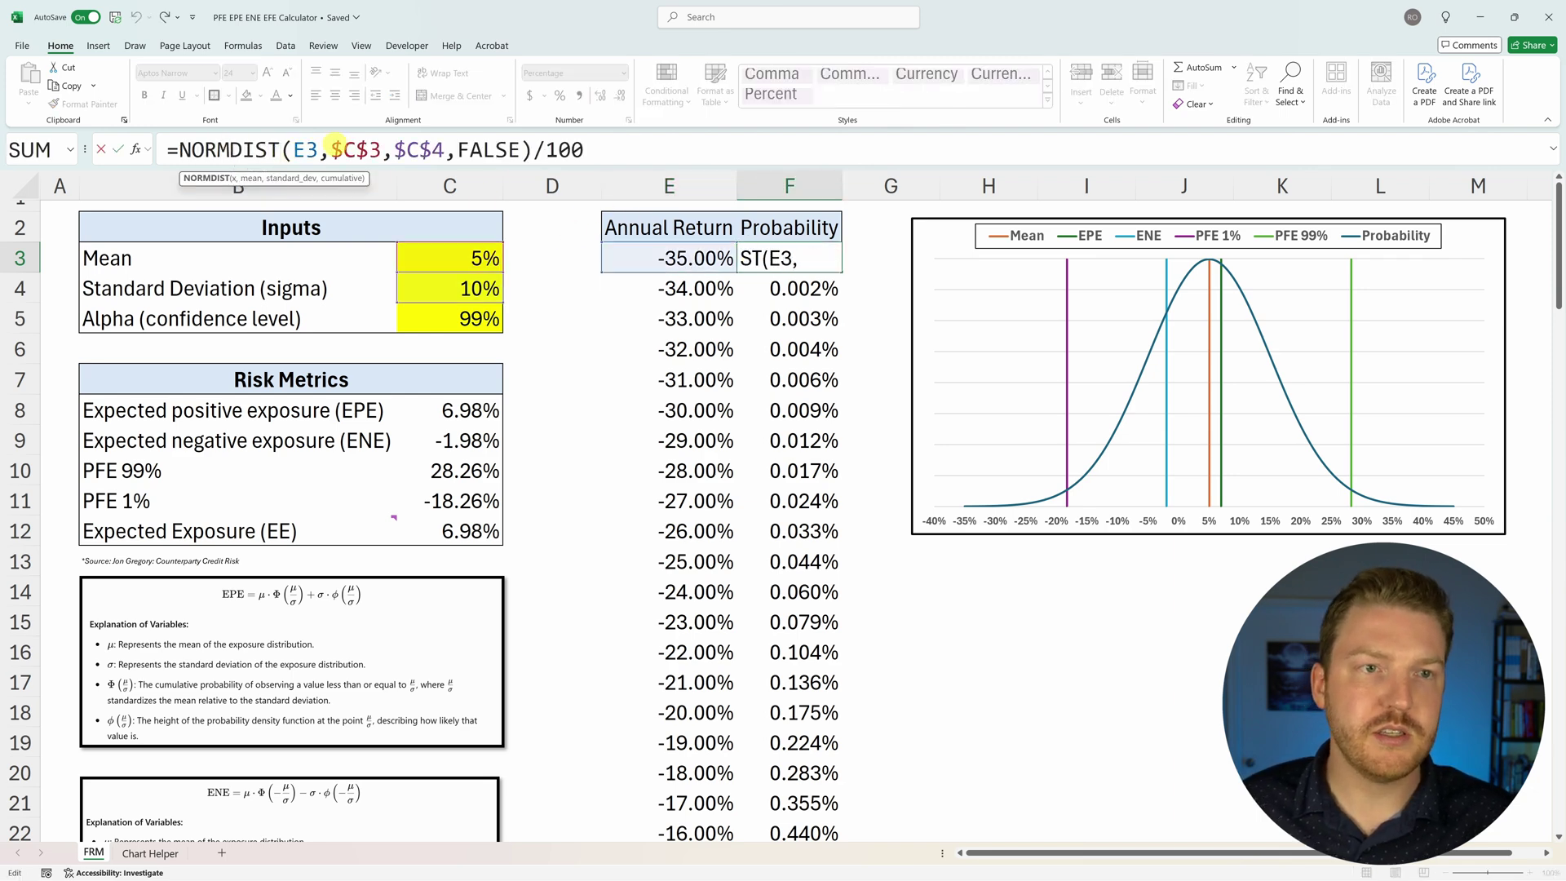
{"action": "left_click", "coordinate": [314, 152]}
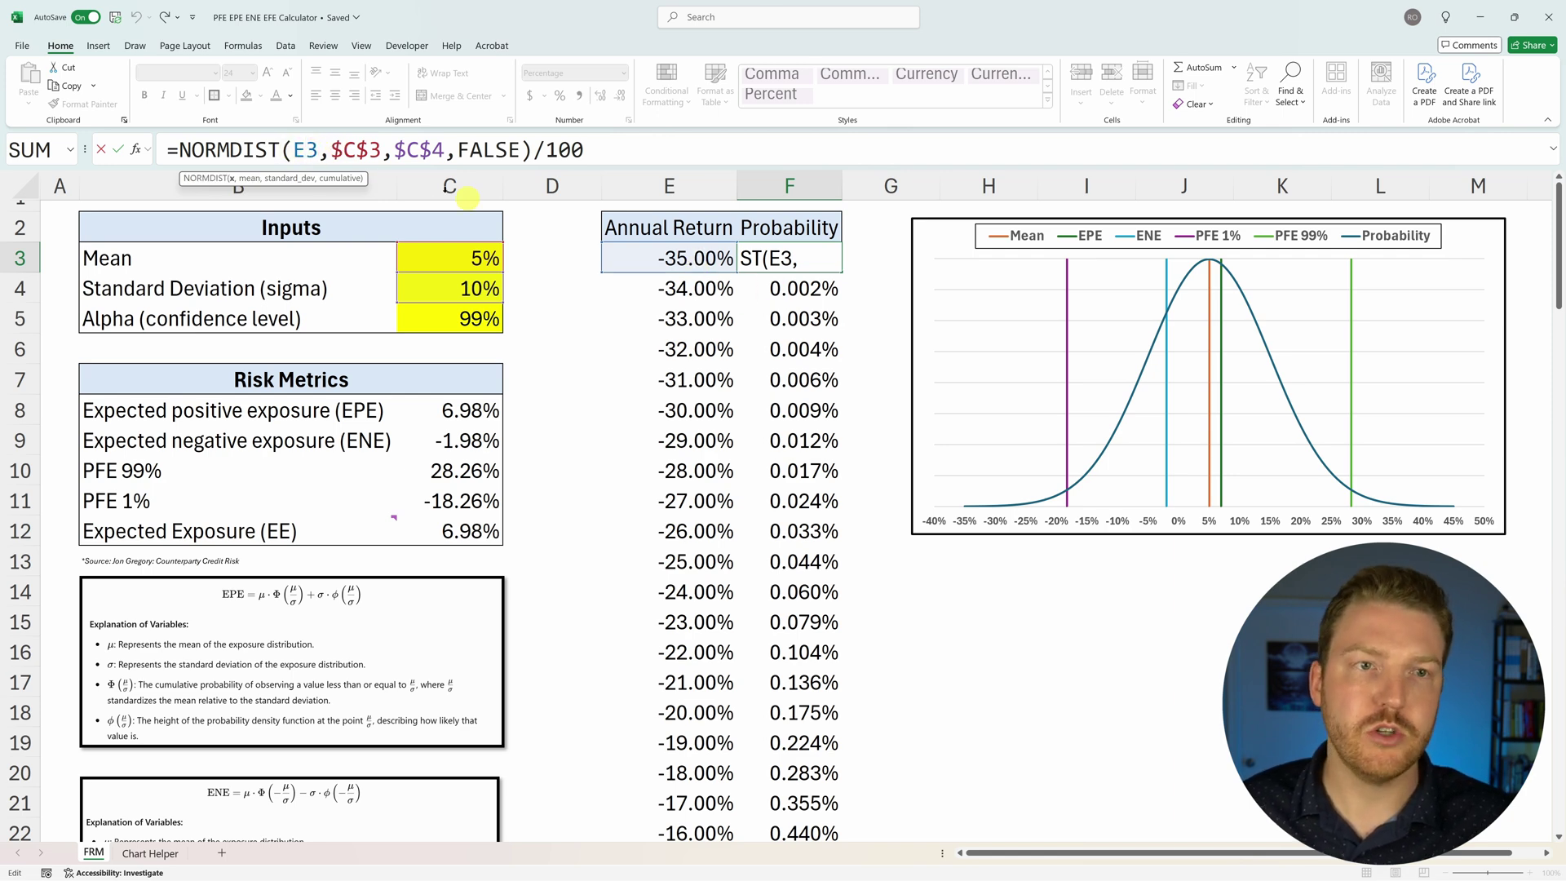
{"action": "left_click", "coordinate": [376, 150]}
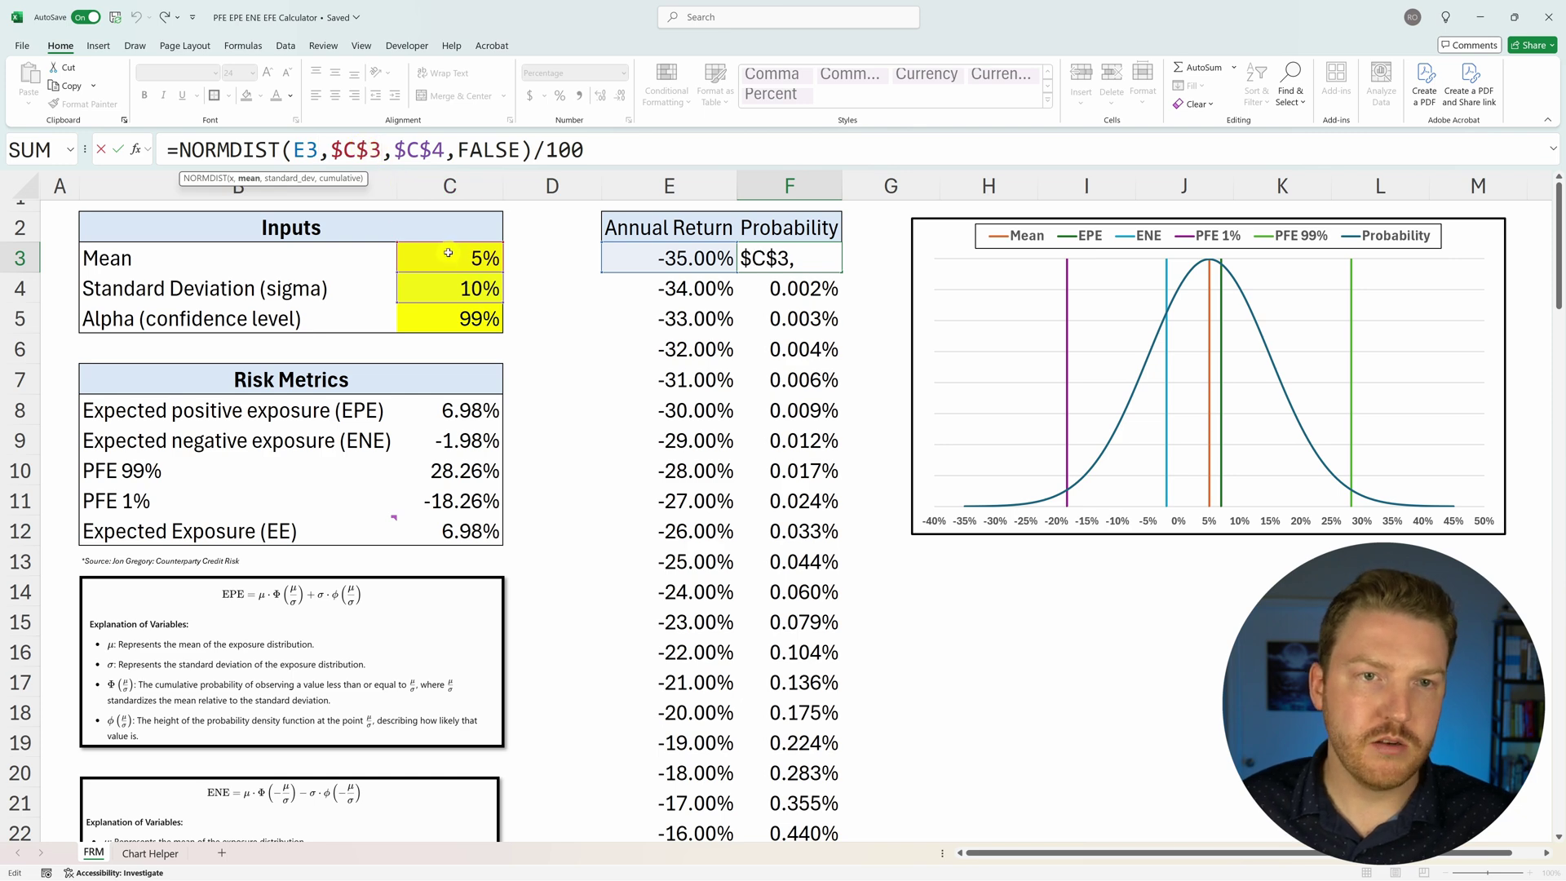
{"action": "left_click", "coordinate": [441, 151]}
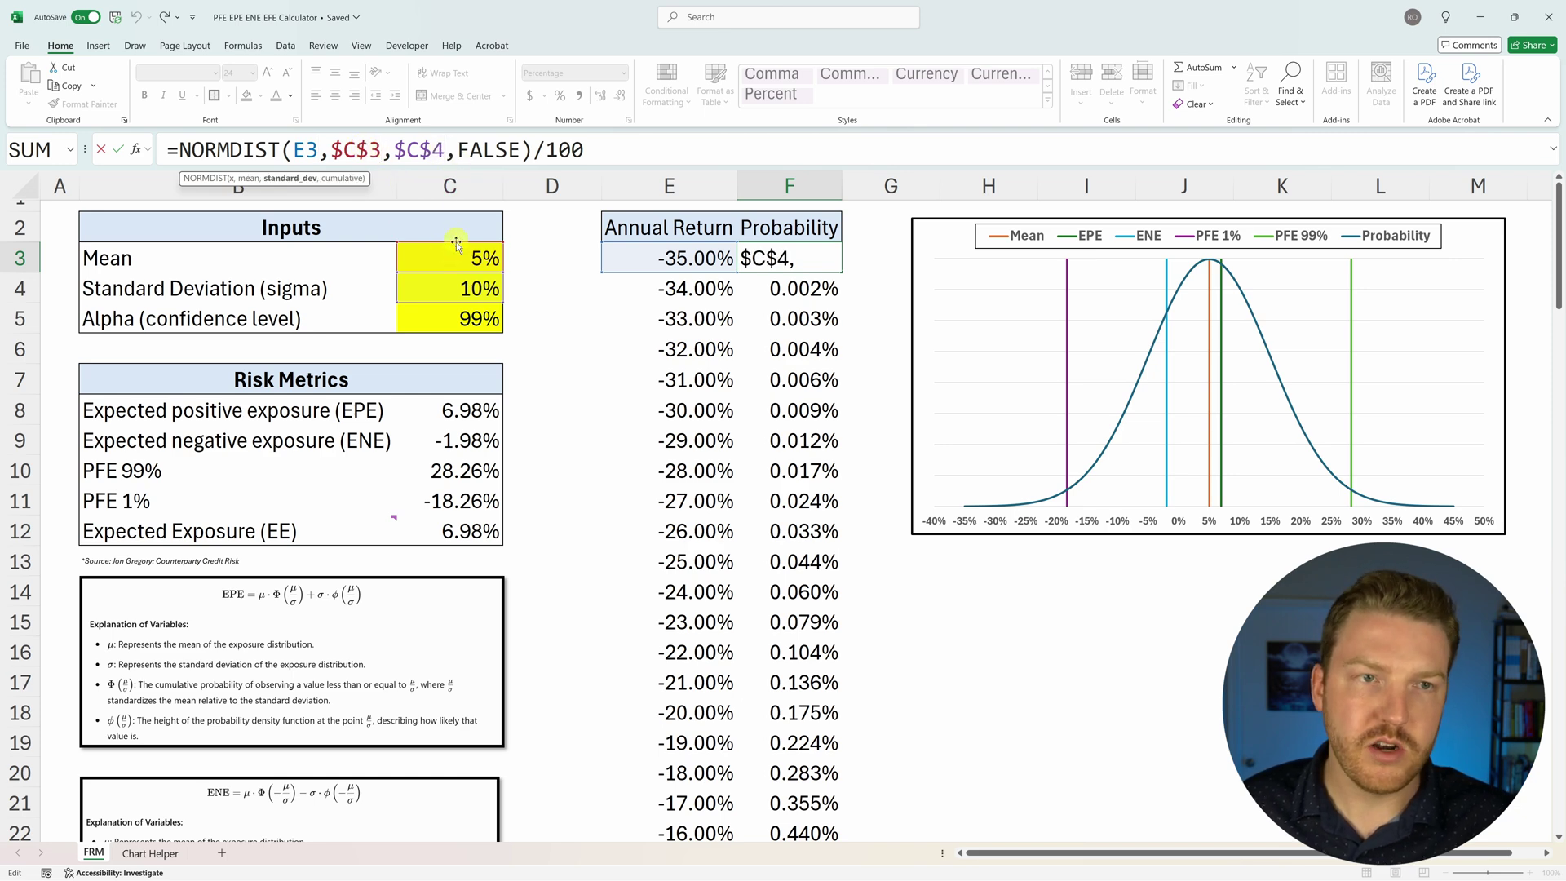
{"action": "left_click", "coordinate": [499, 126]}
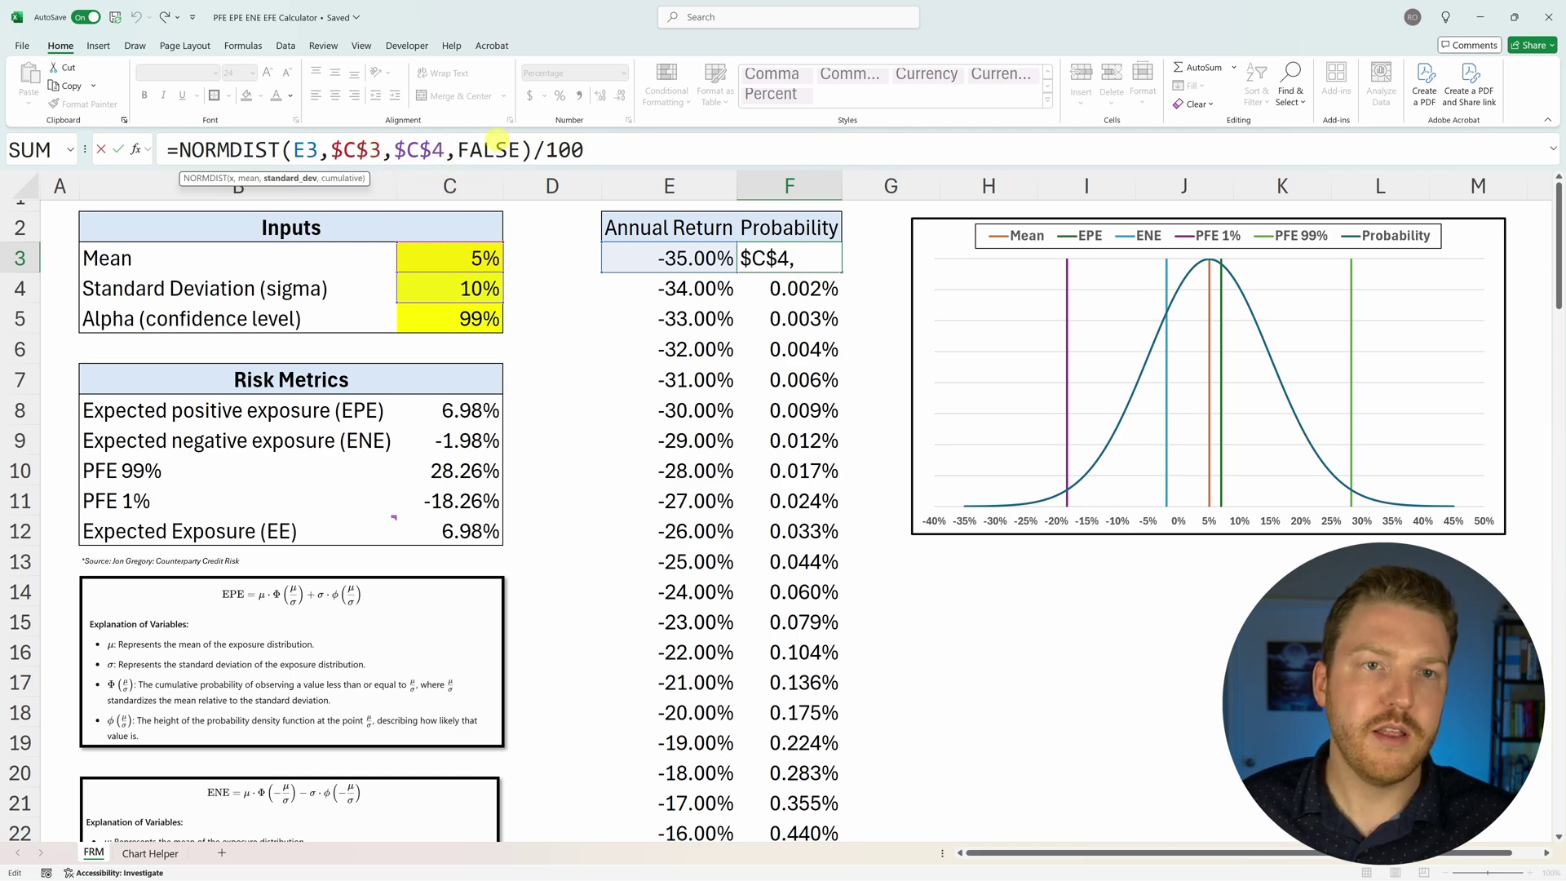
{"action": "left_click", "coordinate": [499, 149]}
{"action": "left_click", "coordinate": [569, 149]}
{"action": "key", "text": "shift+Left"}
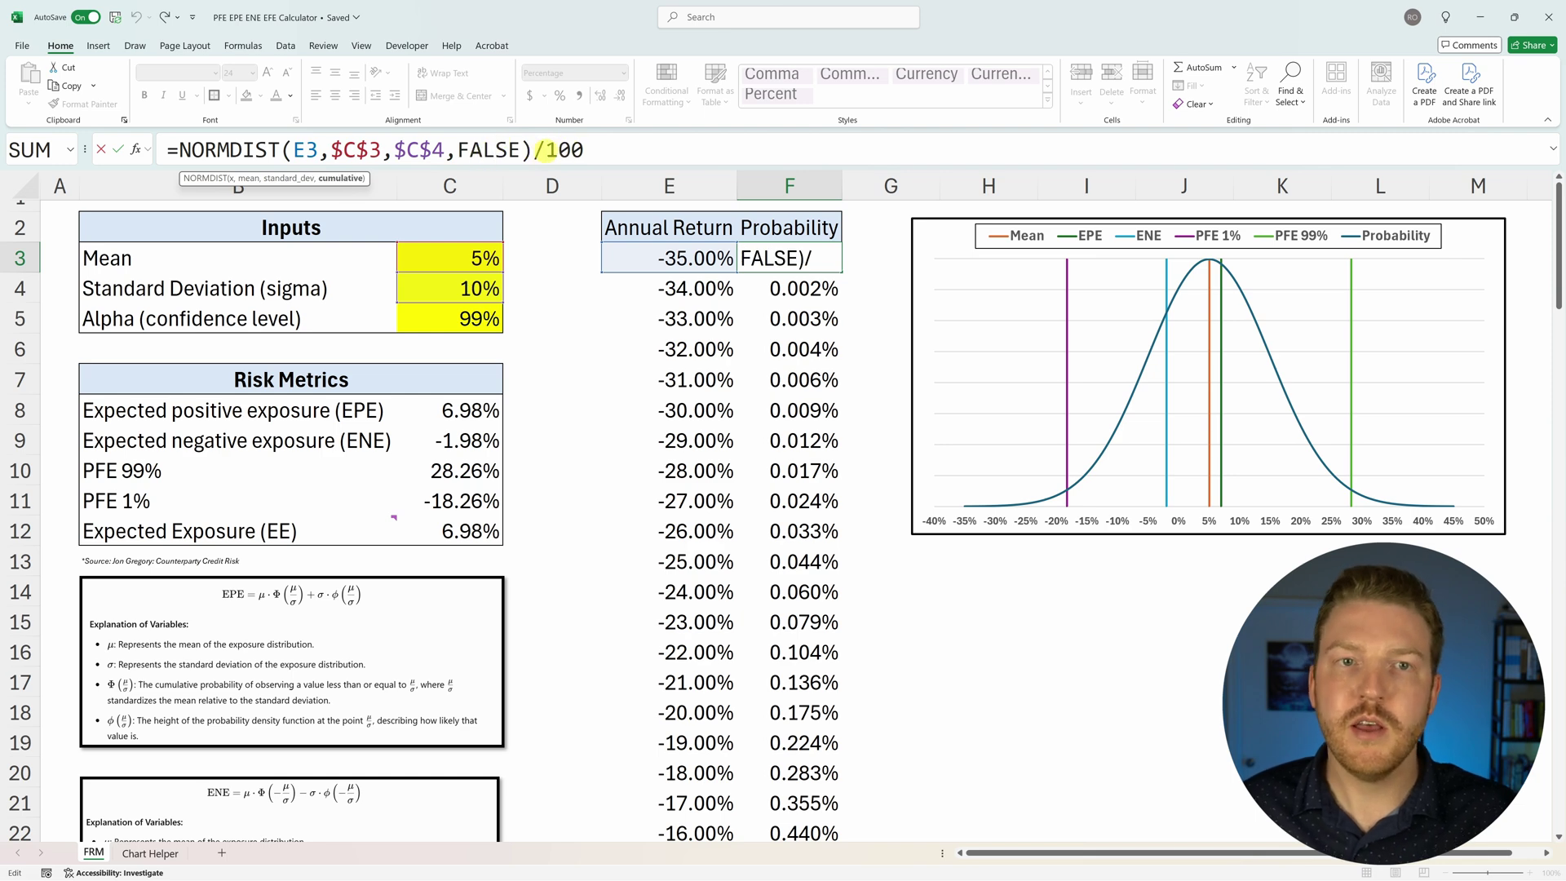
{"action": "left_click_drag", "start_coordinate": [568, 149], "coordinate": [634, 150]}
{"action": "key", "text": "Return"}
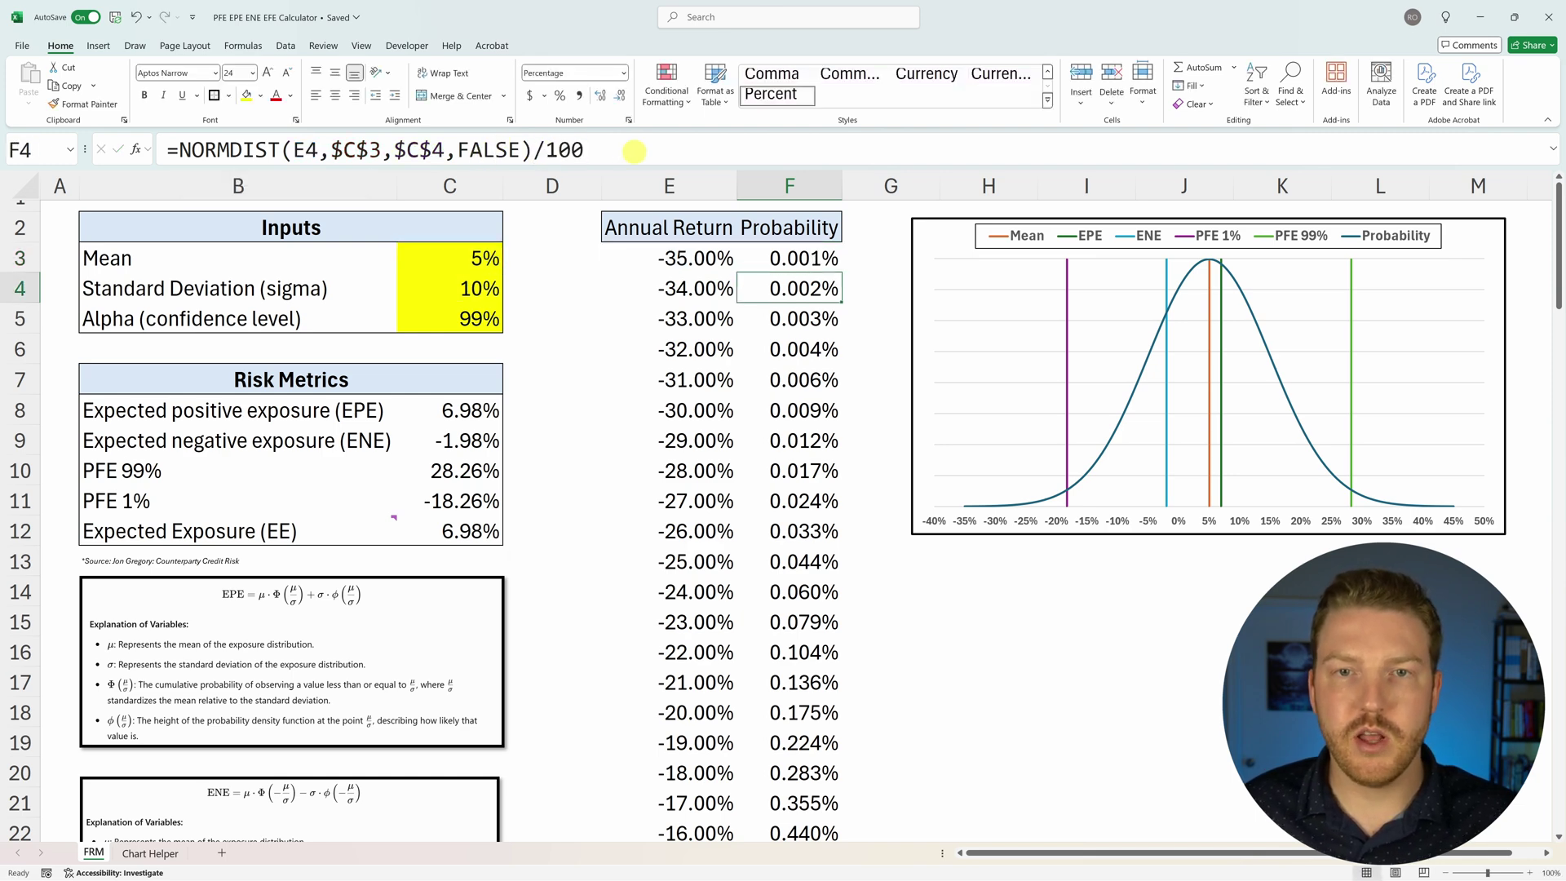
Step: Trace the F3 probability formula back to the mean and standard deviation input cells
{"action": "left_click", "coordinate": [483, 269]}
{"action": "left_click_drag", "start_coordinate": [342, 284], "coordinate": [474, 294]}
{"action": "left_click", "coordinate": [821, 252]}
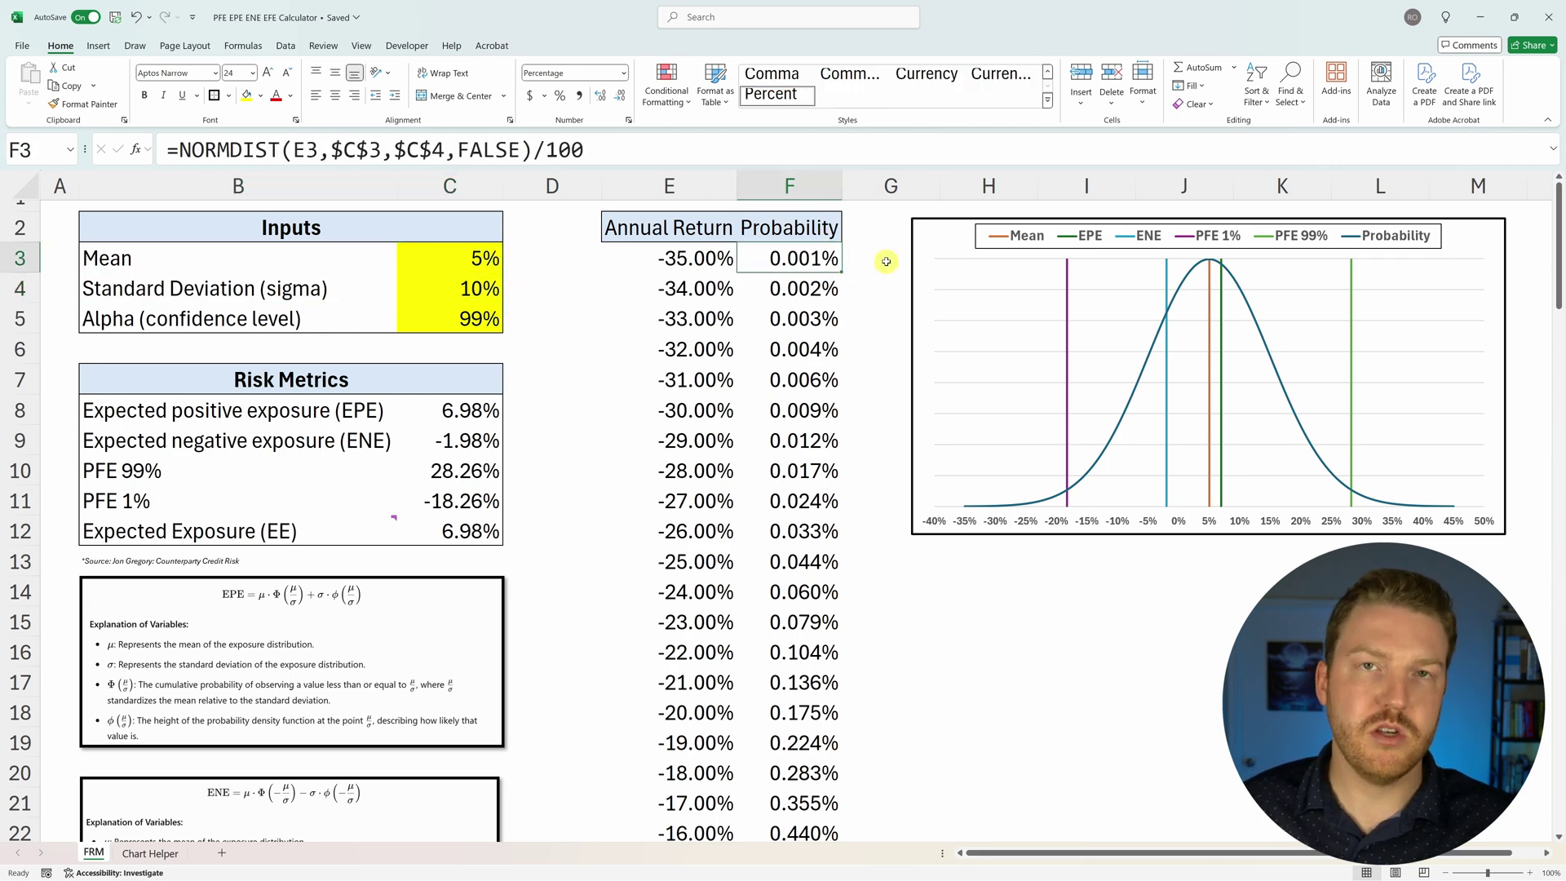
{"action": "left_click", "coordinate": [695, 266]}
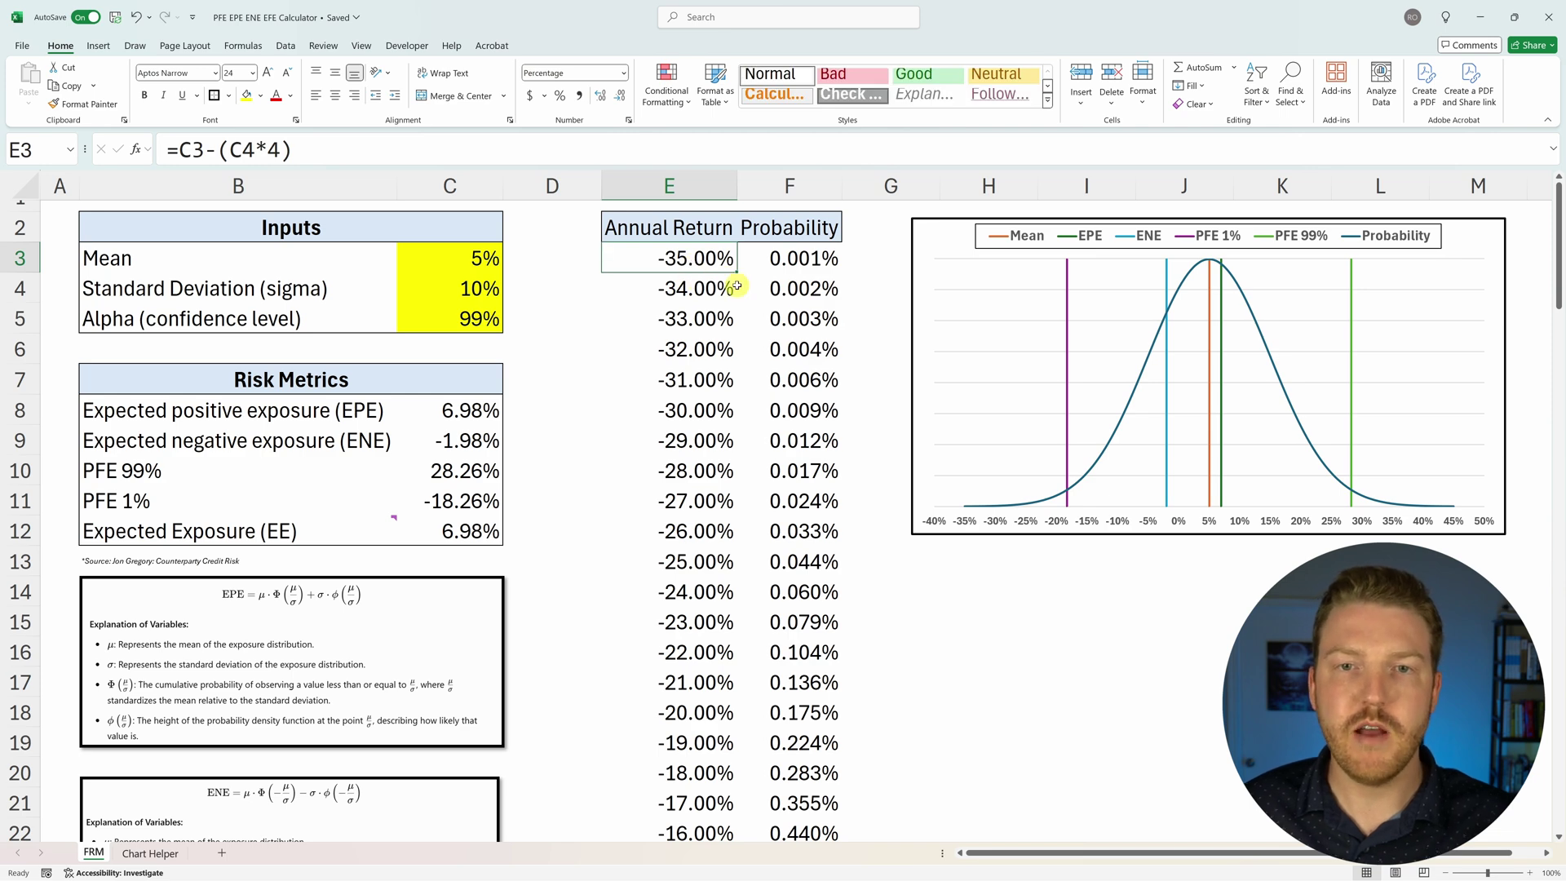
Step: Freeze the top two rows of the sheet
{"action": "left_click", "coordinate": [20, 258]}
{"action": "left_click", "coordinate": [361, 46]}
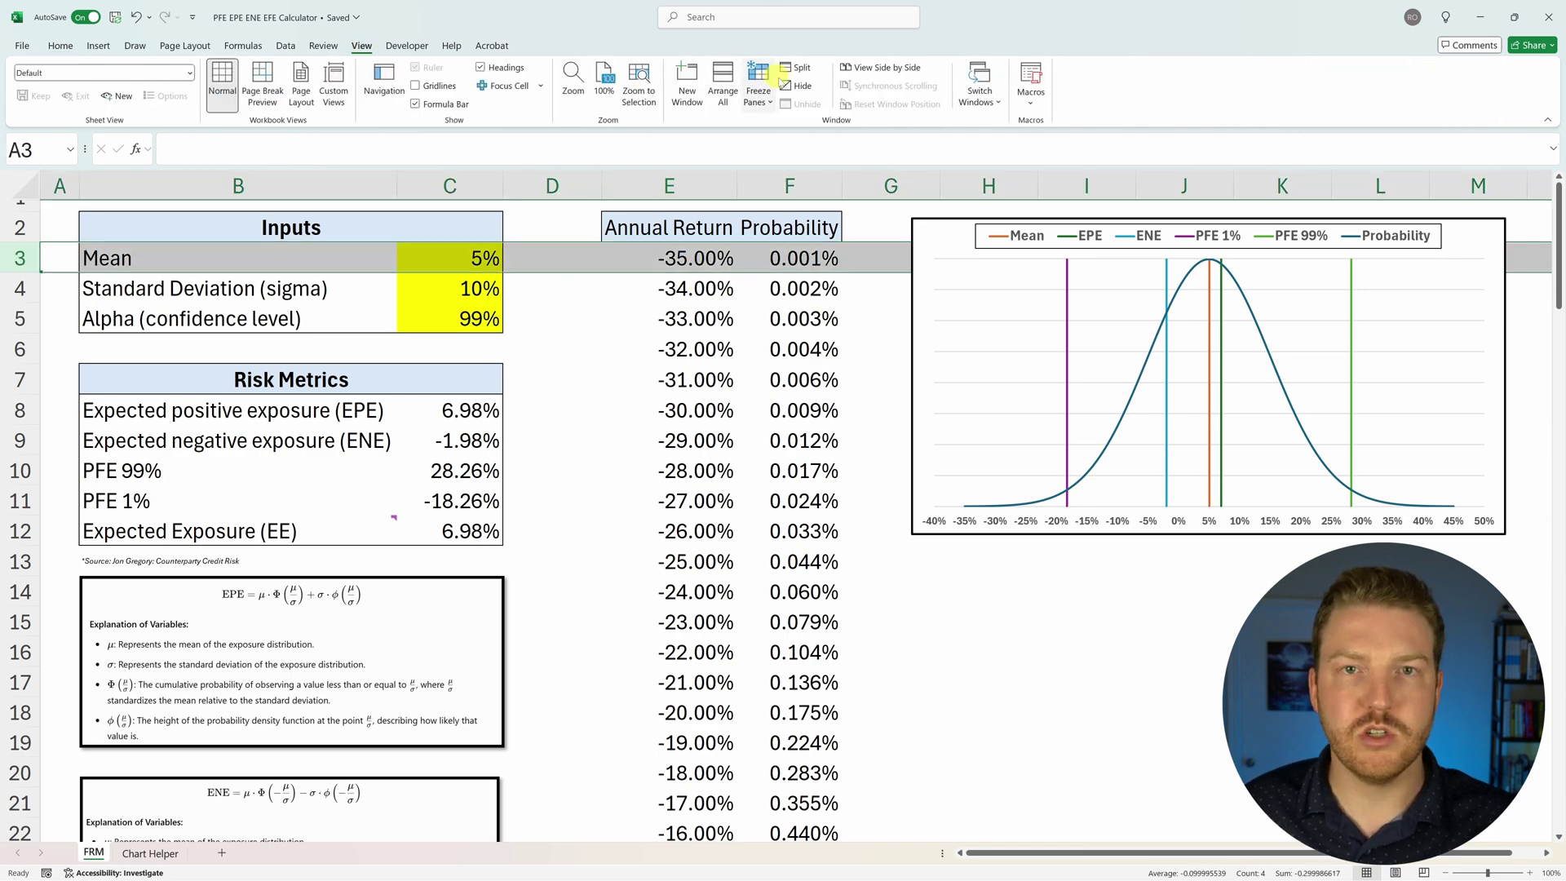
{"action": "left_click", "coordinate": [758, 81]}
{"action": "left_click", "coordinate": [823, 137]}
{"action": "left_click", "coordinate": [848, 302]}
Step: Inspect the peak probability formula in F43 at the 5% return
{"action": "scroll", "coordinate": [854, 308], "scroll_direction": "down", "scroll_amount": 9}
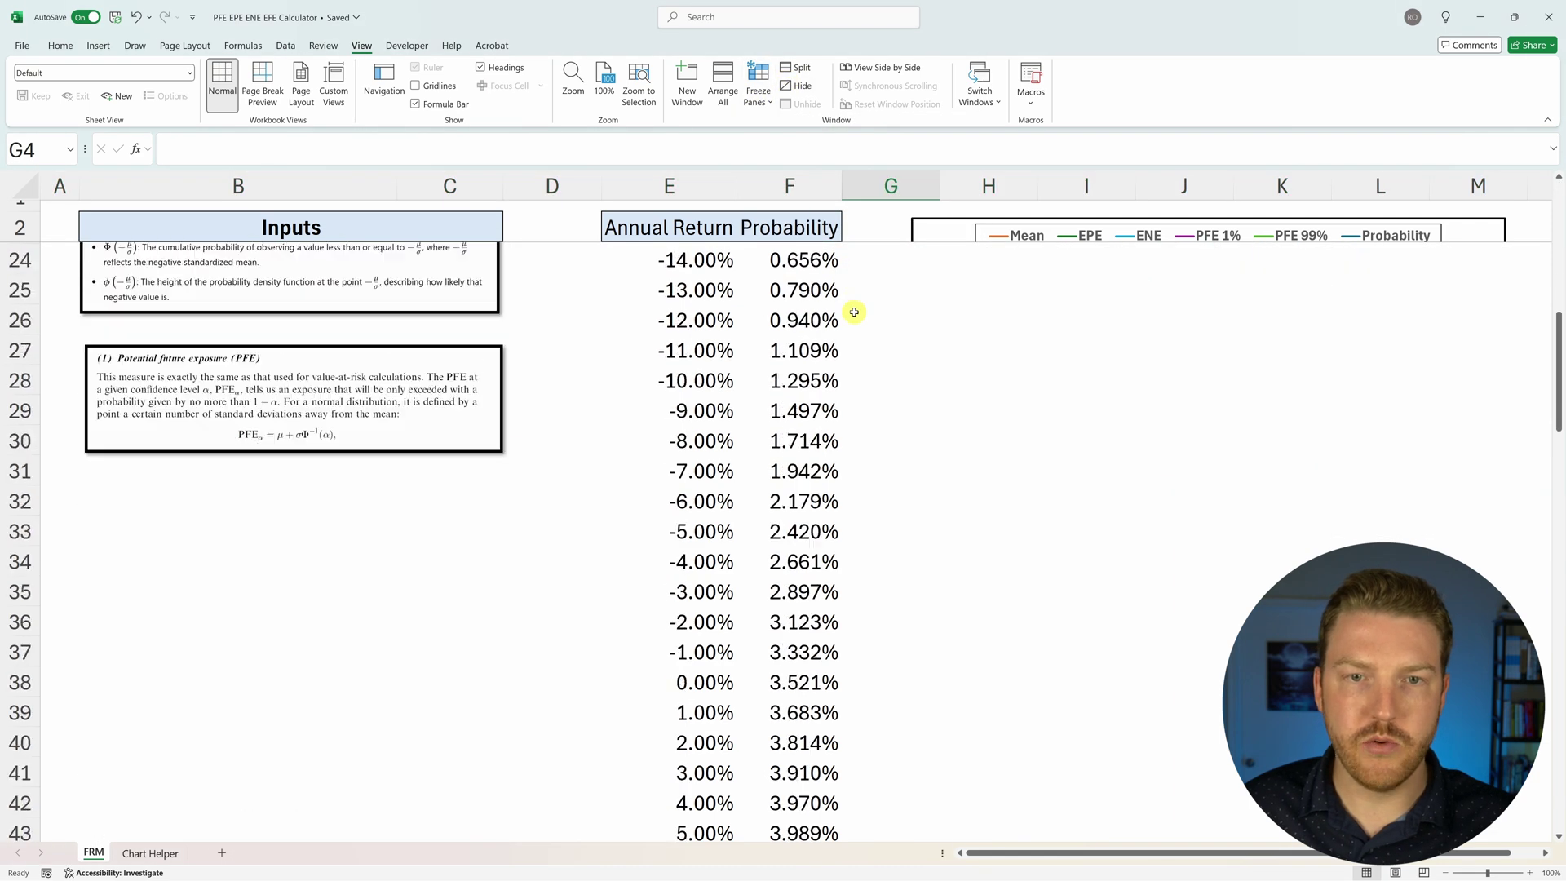
{"action": "scroll", "coordinate": [814, 453], "scroll_direction": "down", "scroll_amount": 2}
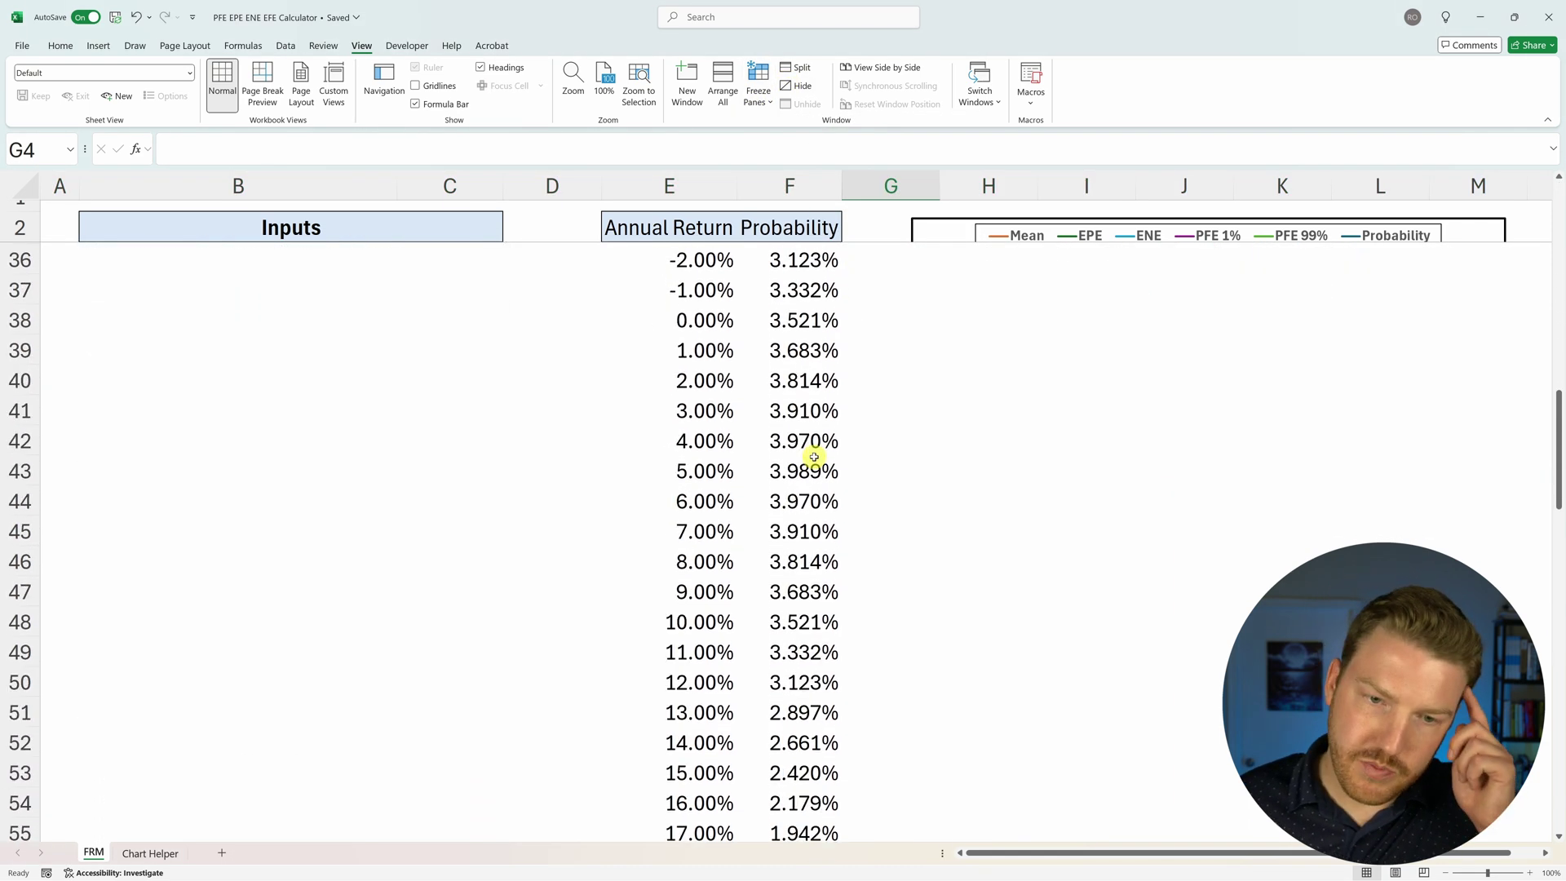
{"action": "scroll", "coordinate": [814, 458], "scroll_direction": "up", "scroll_amount": 1}
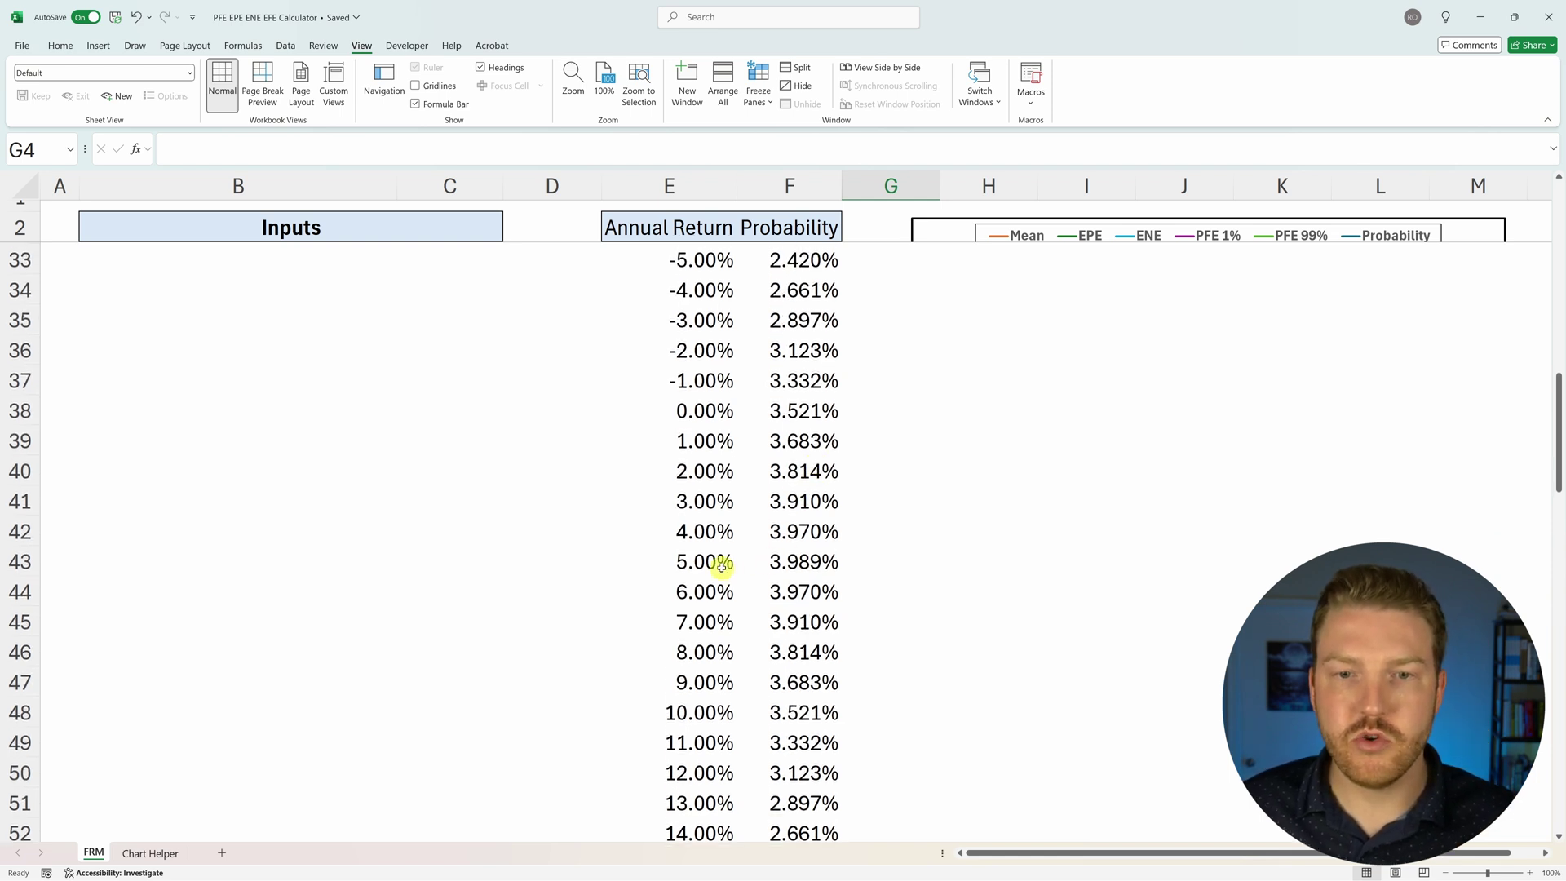
{"action": "left_click_drag", "start_coordinate": [716, 561], "coordinate": [890, 568]}
{"action": "left_click_drag", "start_coordinate": [511, 561], "coordinate": [813, 326]}
{"action": "left_click", "coordinate": [812, 563]}
{"action": "left_click", "coordinate": [804, 578]}
{"action": "left_click_drag", "start_coordinate": [802, 567], "coordinate": [802, 775]}
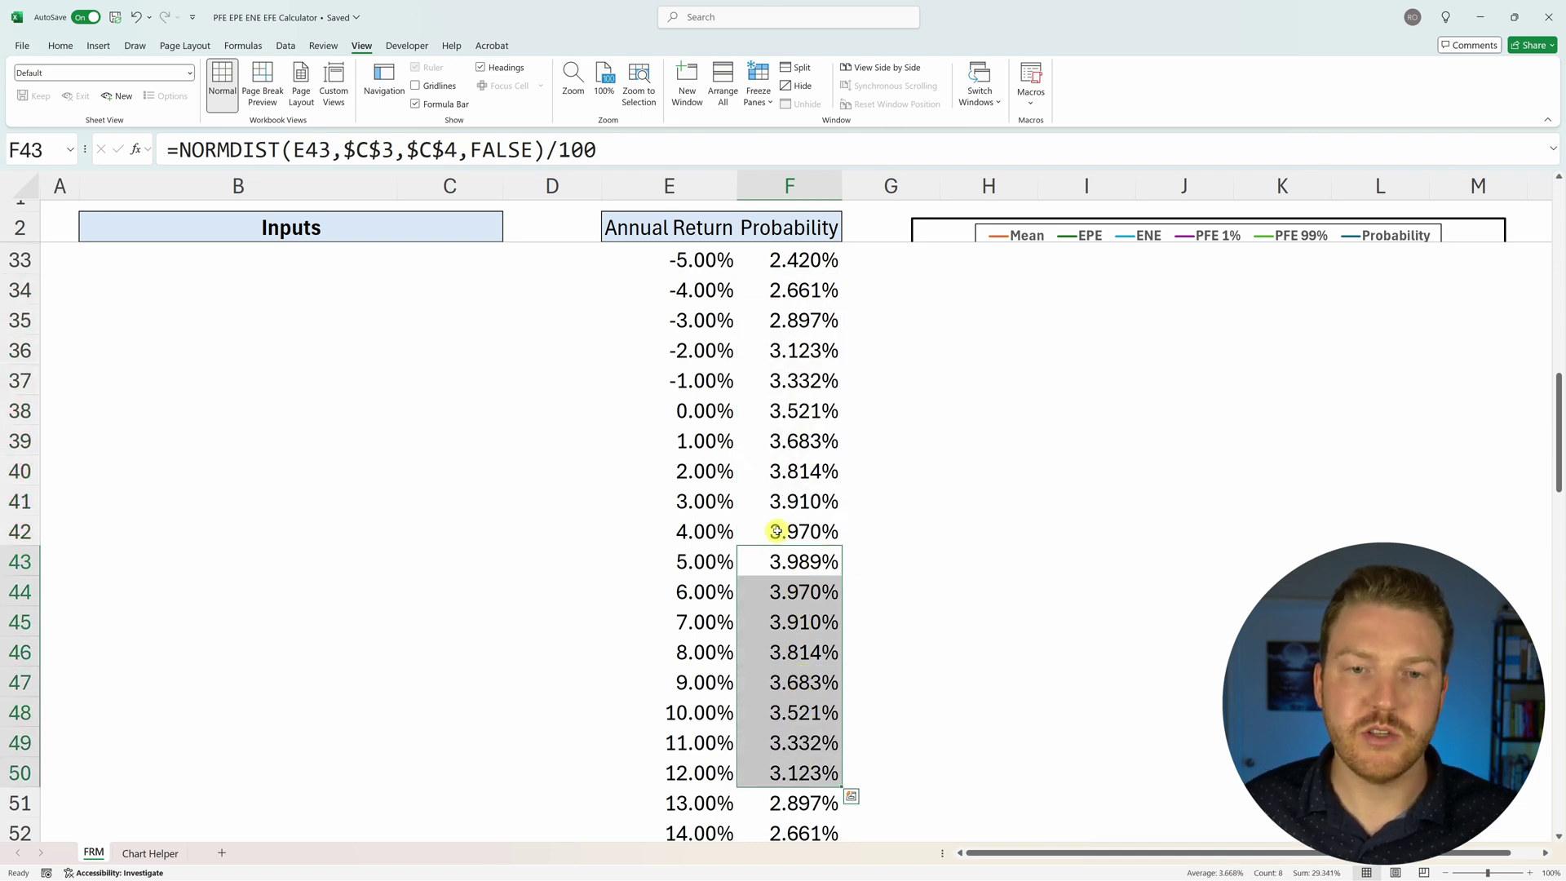
{"action": "left_click", "coordinate": [808, 562]}
{"action": "left_click_drag", "start_coordinate": [607, 563], "coordinate": [824, 563]}
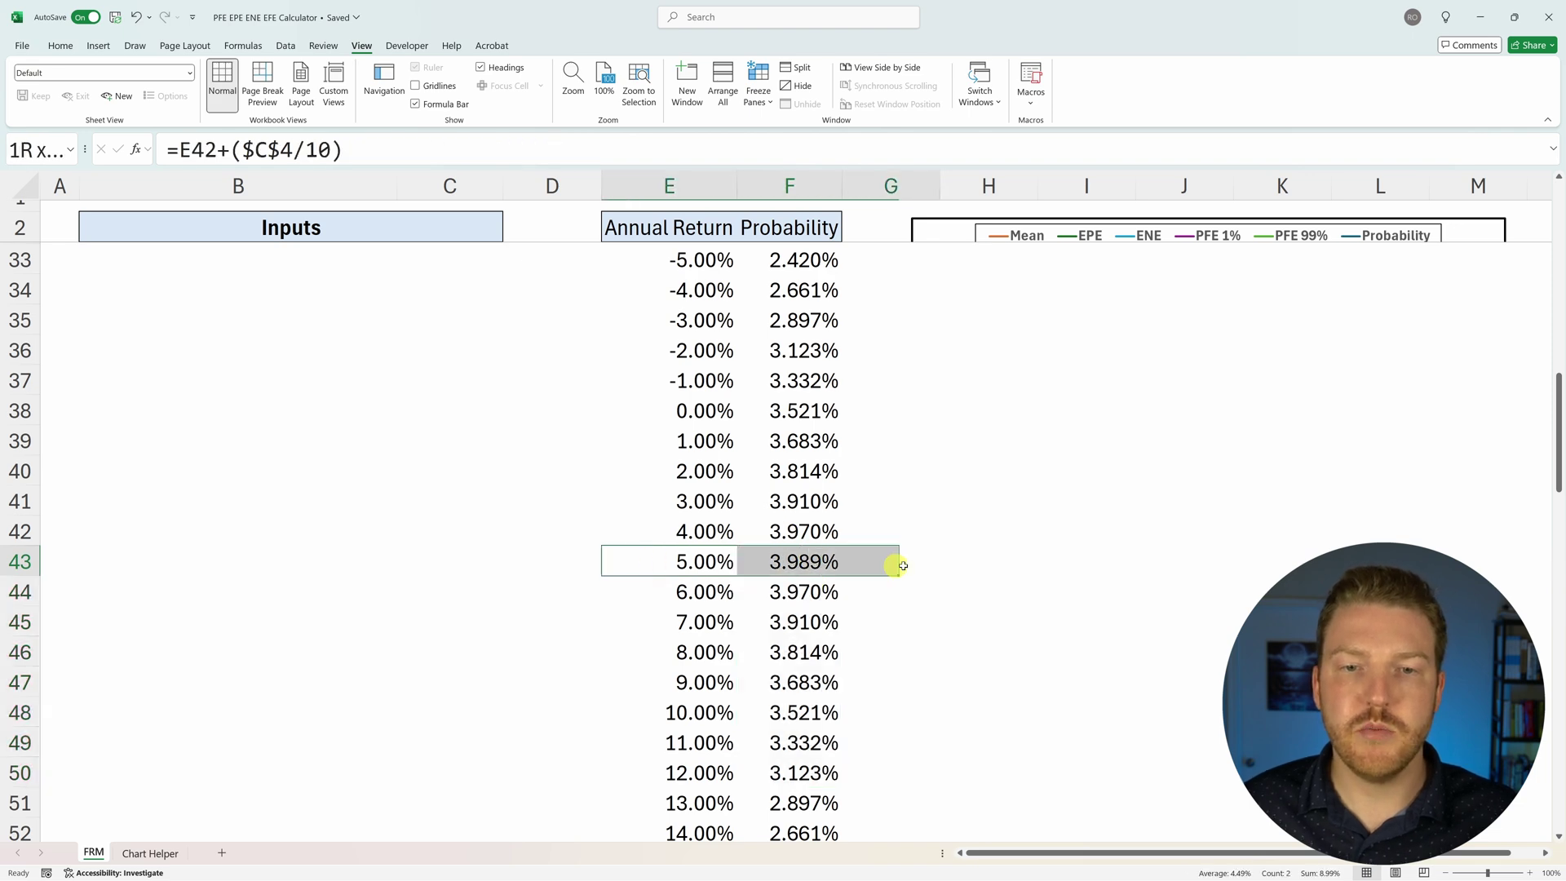
{"action": "scroll", "coordinate": [938, 485], "scroll_direction": "up", "scroll_amount": 8}
{"action": "scroll", "coordinate": [932, 483], "scroll_direction": "up", "scroll_amount": 2}
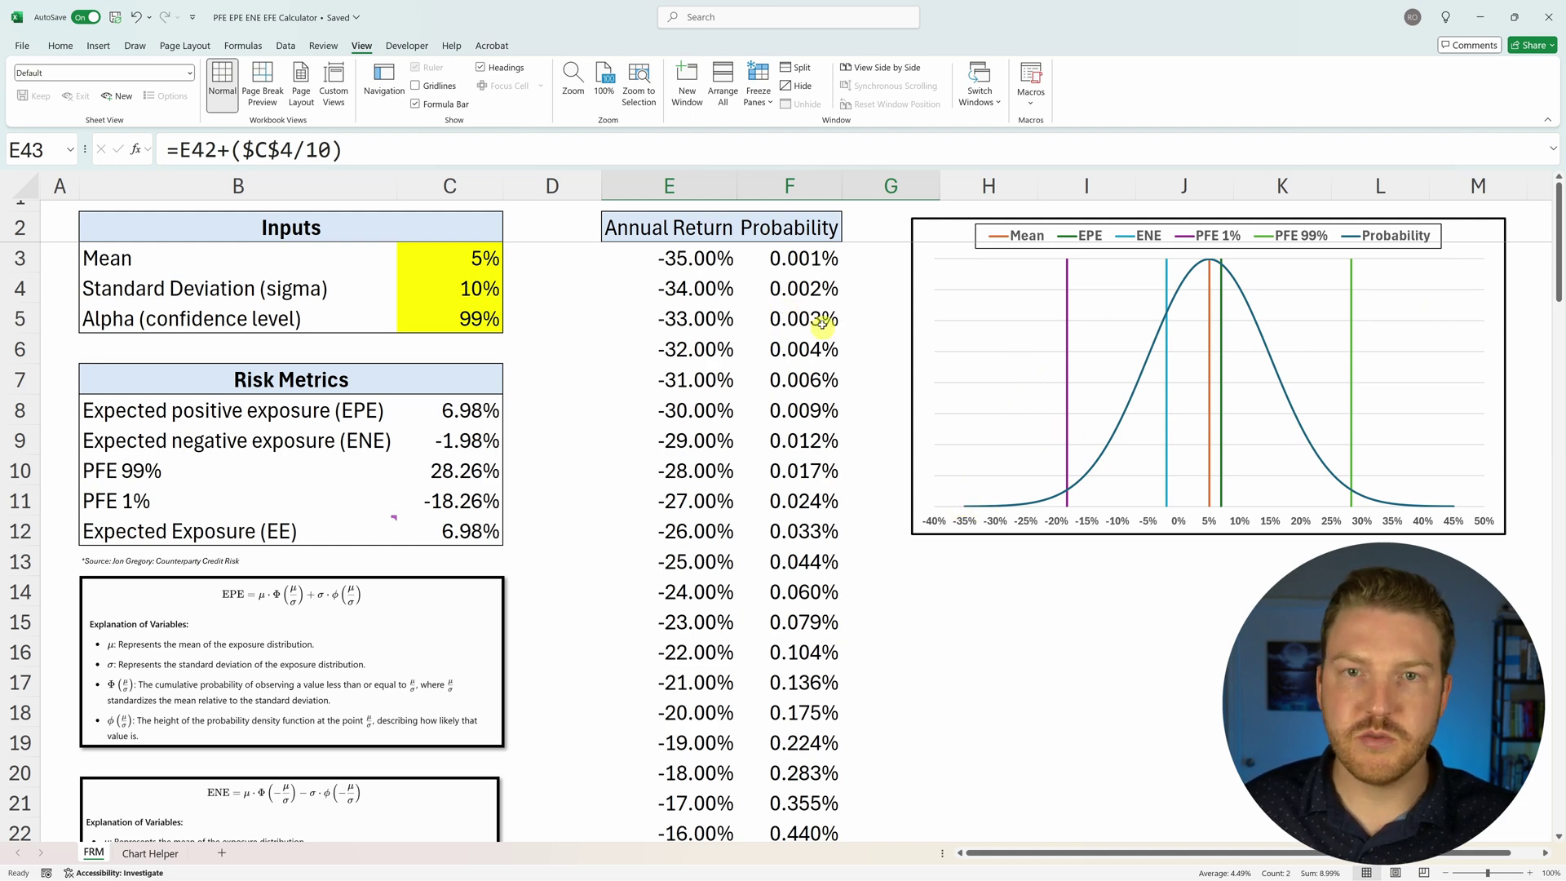
Step: Review probability values near the peak, including the 4% and 5% return rows
{"action": "left_click_drag", "start_coordinate": [810, 230], "coordinate": [832, 382]}
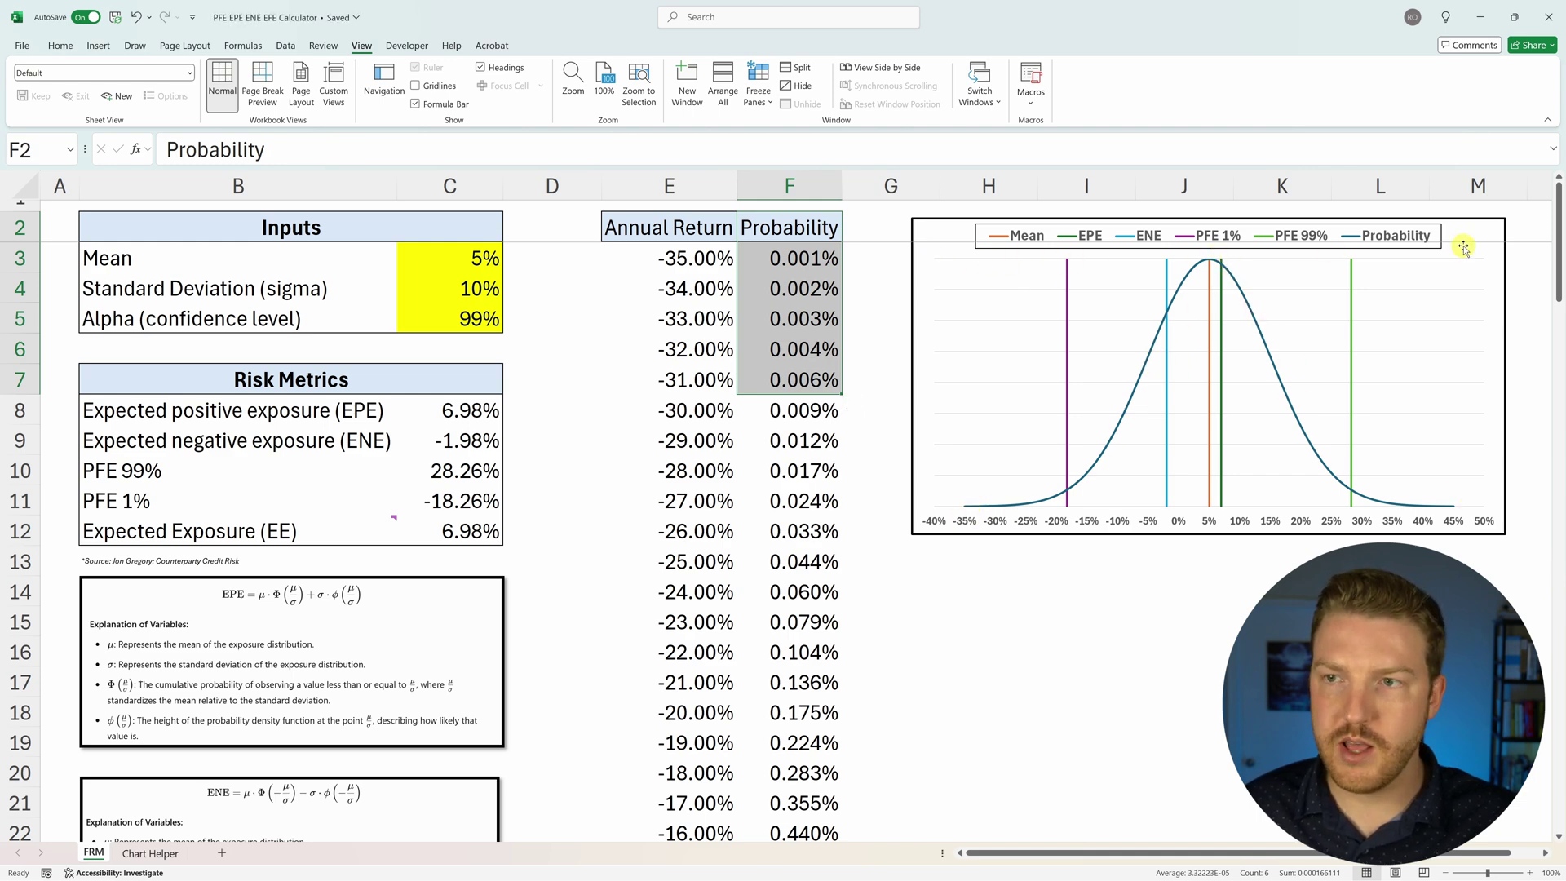
{"action": "scroll", "coordinate": [867, 433], "scroll_direction": "down", "scroll_amount": 9}
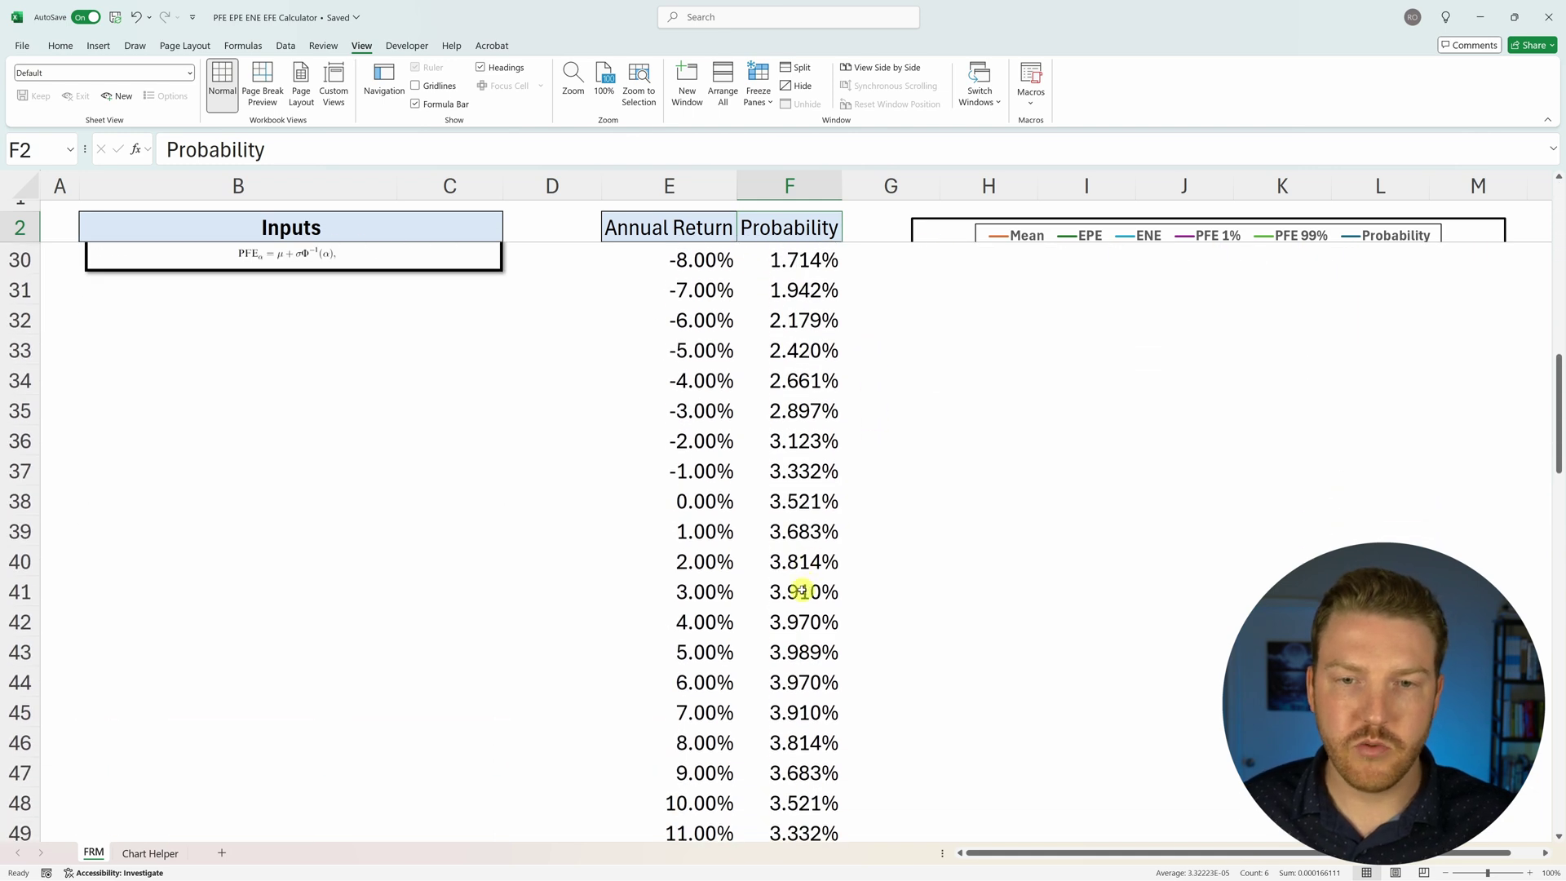
{"action": "left_click", "coordinate": [805, 590]}
{"action": "left_click_drag", "start_coordinate": [710, 620], "coordinate": [616, 658]}
{"action": "left_click", "coordinate": [820, 652]}
{"action": "scroll", "coordinate": [835, 572], "scroll_direction": "up", "scroll_amount": 6}
{"action": "scroll", "coordinate": [835, 571], "scroll_direction": "up", "scroll_amount": 3}
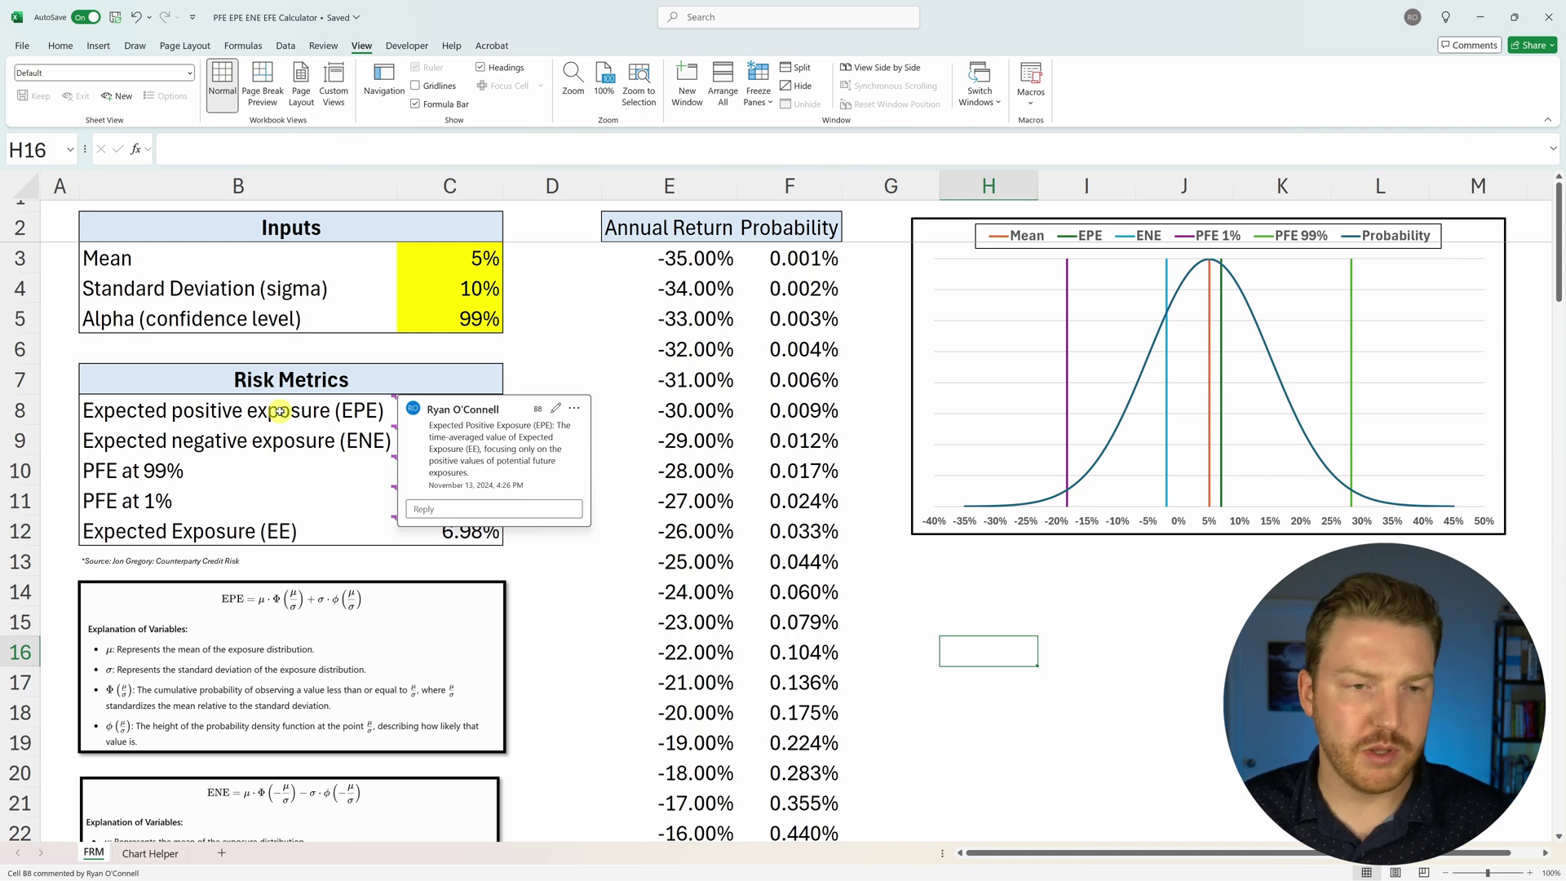
{"action": "left_click", "coordinate": [310, 620]}
{"action": "left_click_drag", "start_coordinate": [314, 625], "coordinate": [799, 413]}
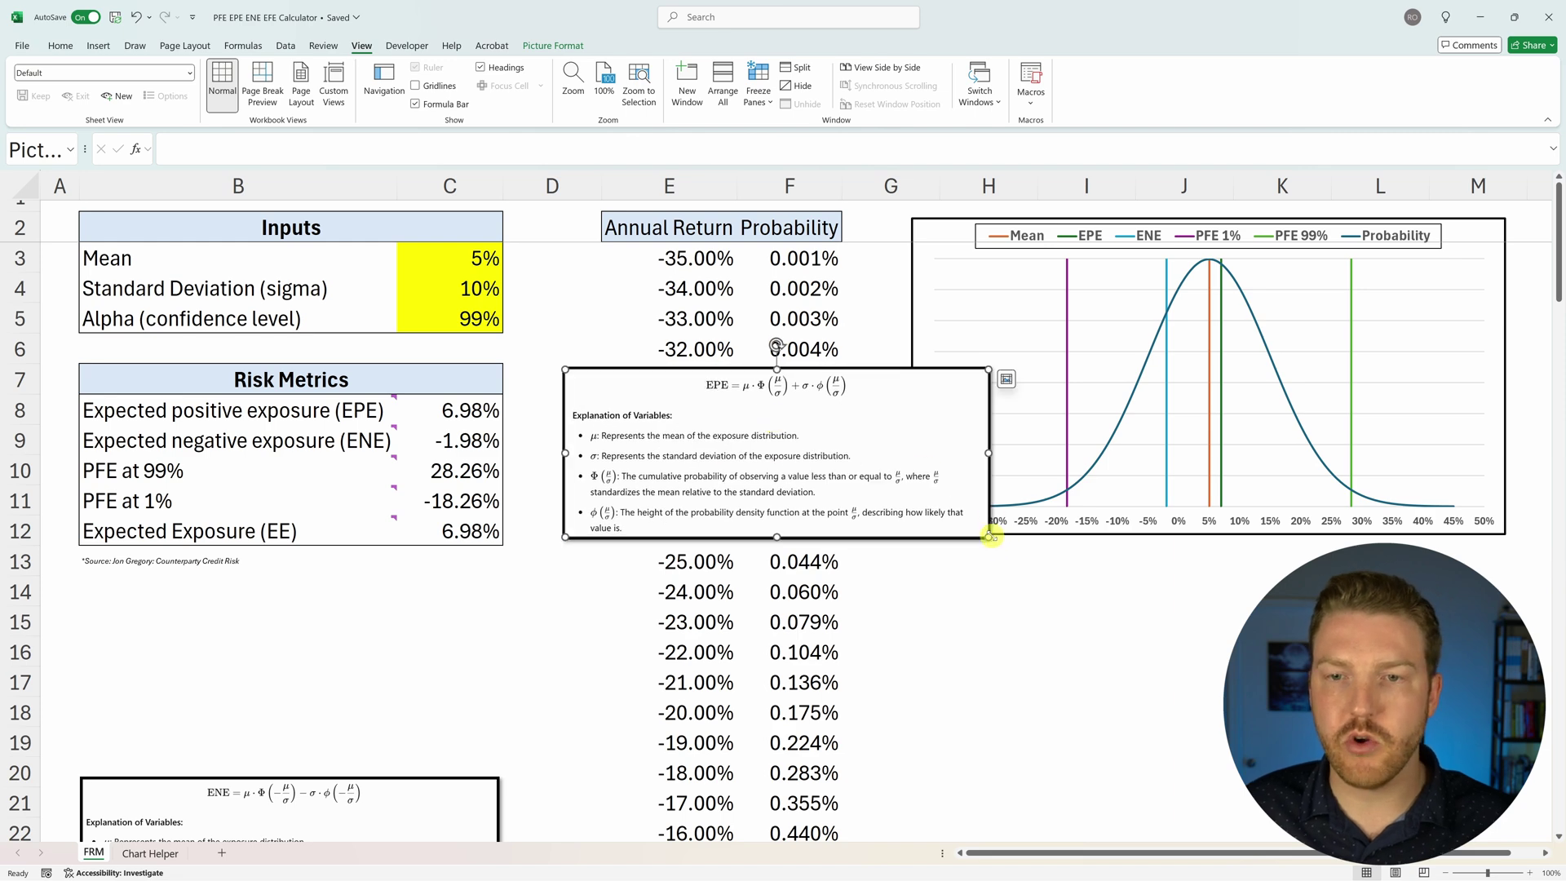
{"action": "left_click_drag", "start_coordinate": [989, 536], "coordinate": [1174, 612]}
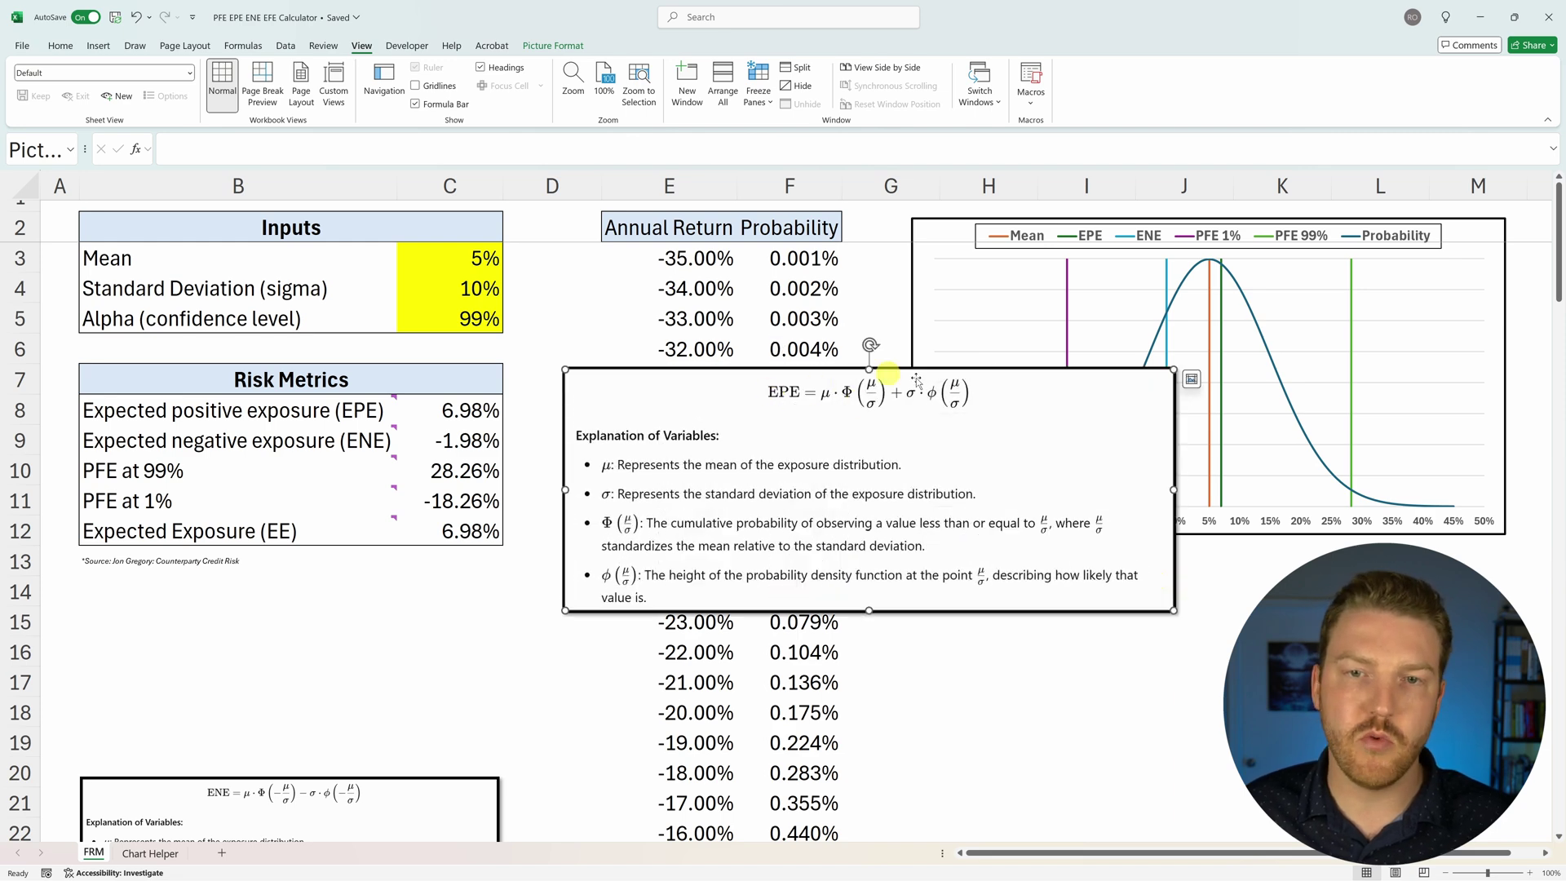
{"action": "left_click", "coordinate": [495, 416]}
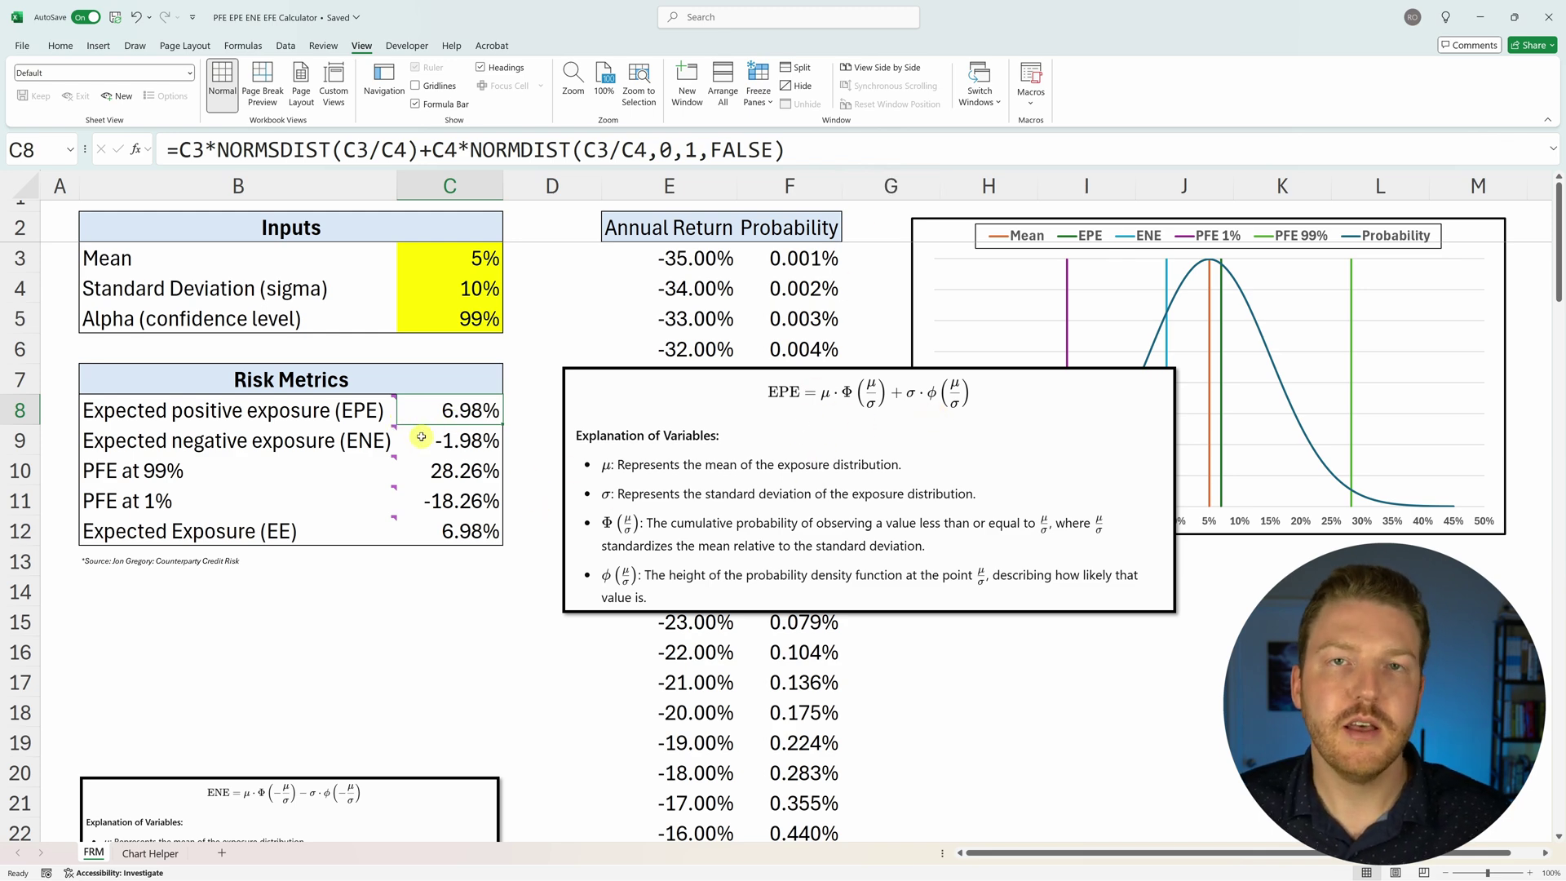
{"action": "mouse_move", "coordinate": [363, 451]}
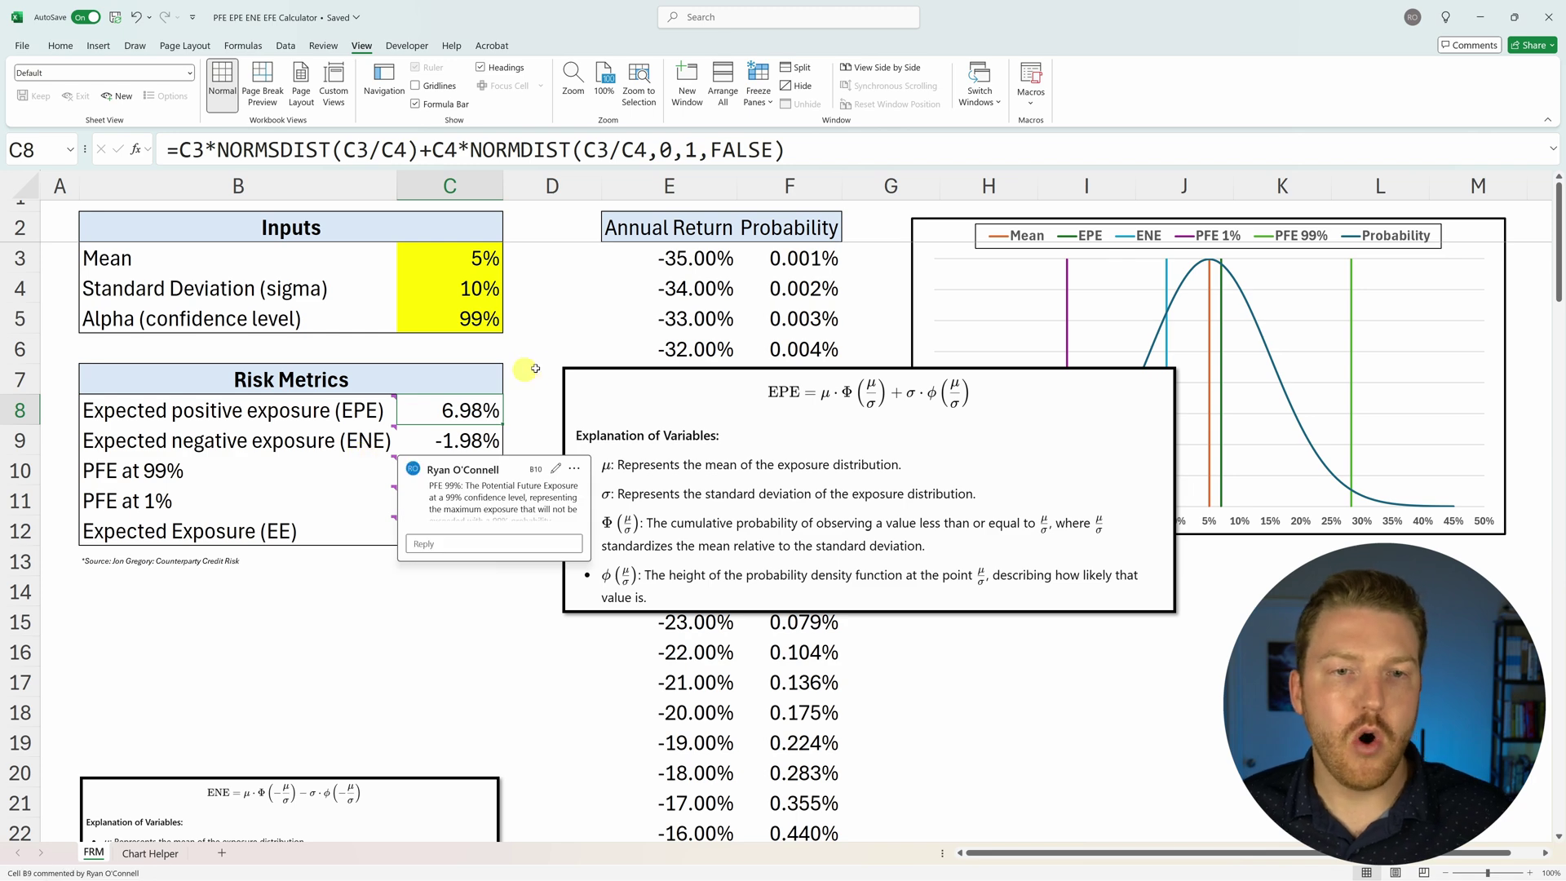
{"action": "left_click", "coordinate": [1045, 533]}
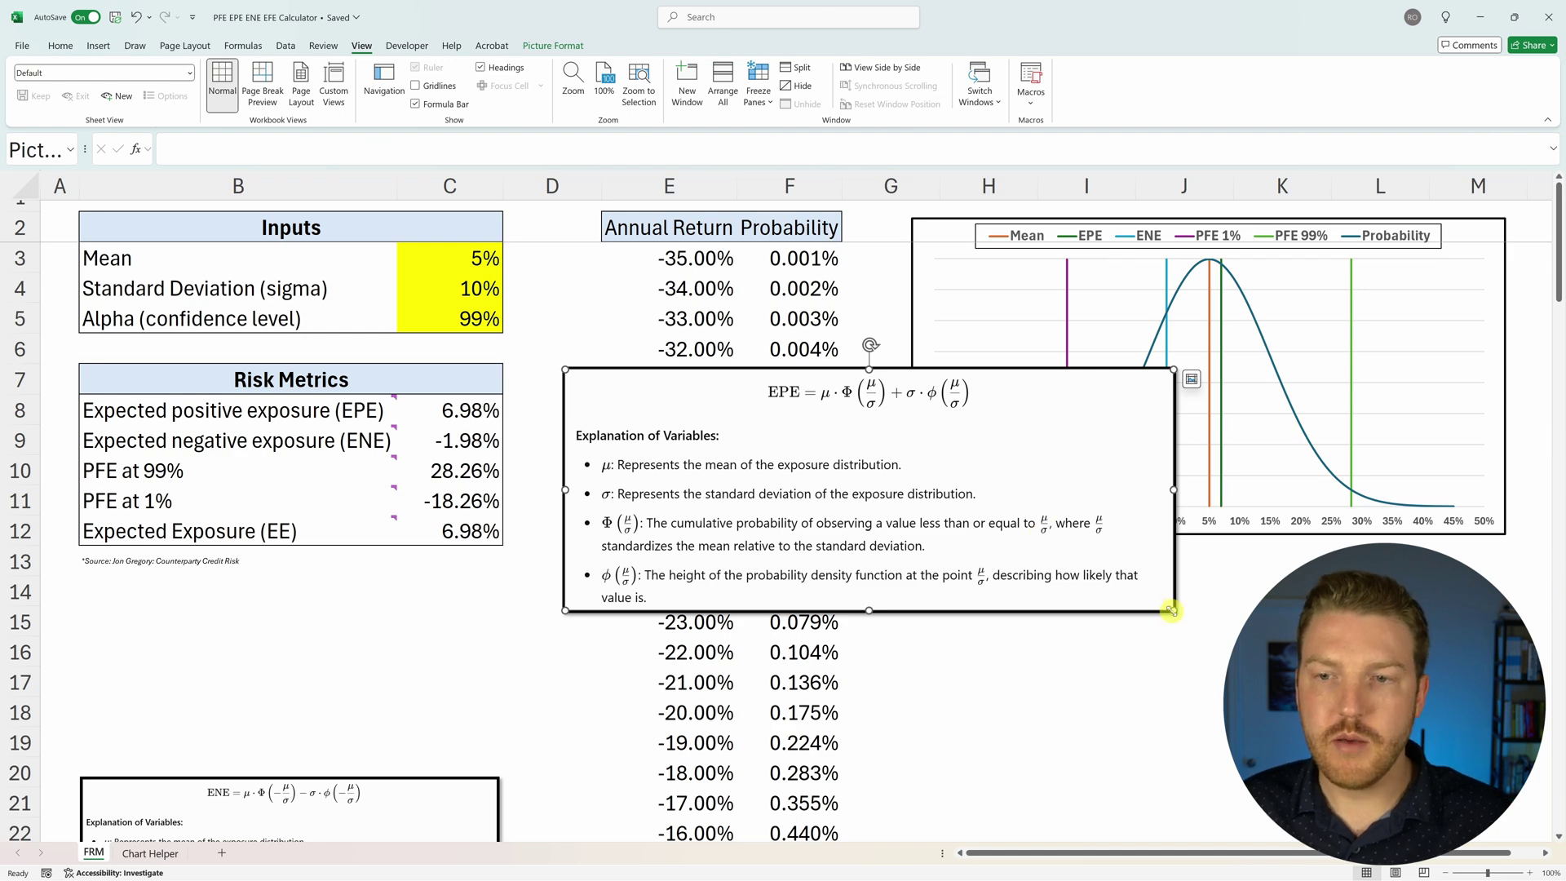
{"action": "left_click_drag", "start_coordinate": [1172, 610], "coordinate": [928, 514]}
{"action": "left_click_drag", "start_coordinate": [826, 452], "coordinate": [340, 678]}
{"action": "left_click_drag", "start_coordinate": [438, 731], "coordinate": [507, 758]}
{"action": "left_click_drag", "start_coordinate": [685, 251], "coordinate": [808, 621]}
{"action": "scroll", "coordinate": [792, 540], "scroll_direction": "down", "scroll_amount": 6}
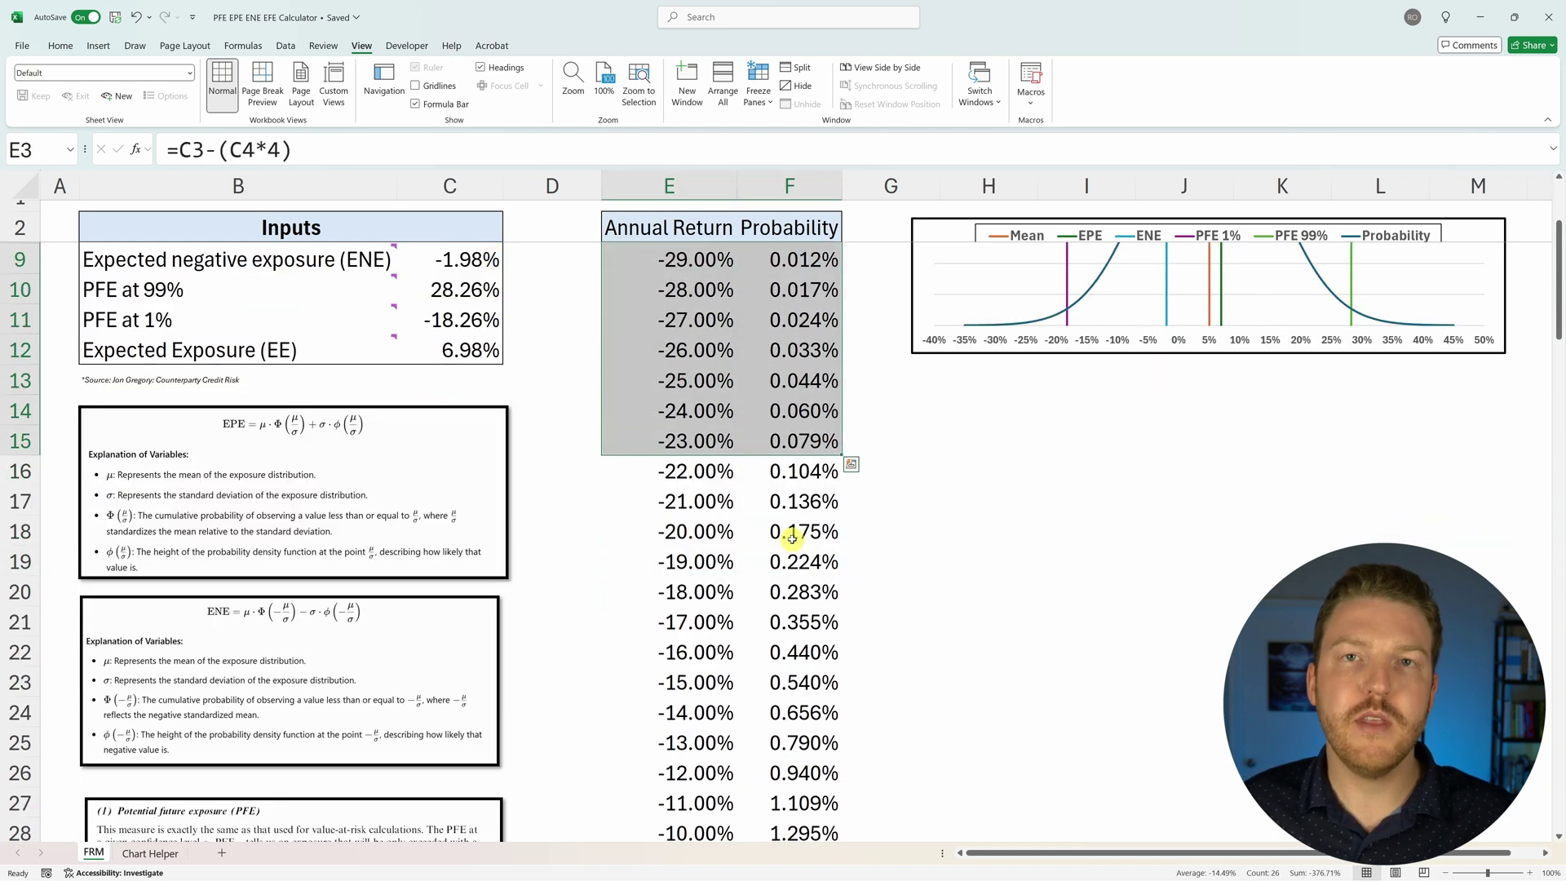
{"action": "scroll", "coordinate": [795, 534], "scroll_direction": "up", "scroll_amount": 6}
{"action": "left_click_drag", "start_coordinate": [716, 289], "coordinate": [707, 440]}
{"action": "left_click_drag", "start_coordinate": [805, 258], "coordinate": [812, 547]}
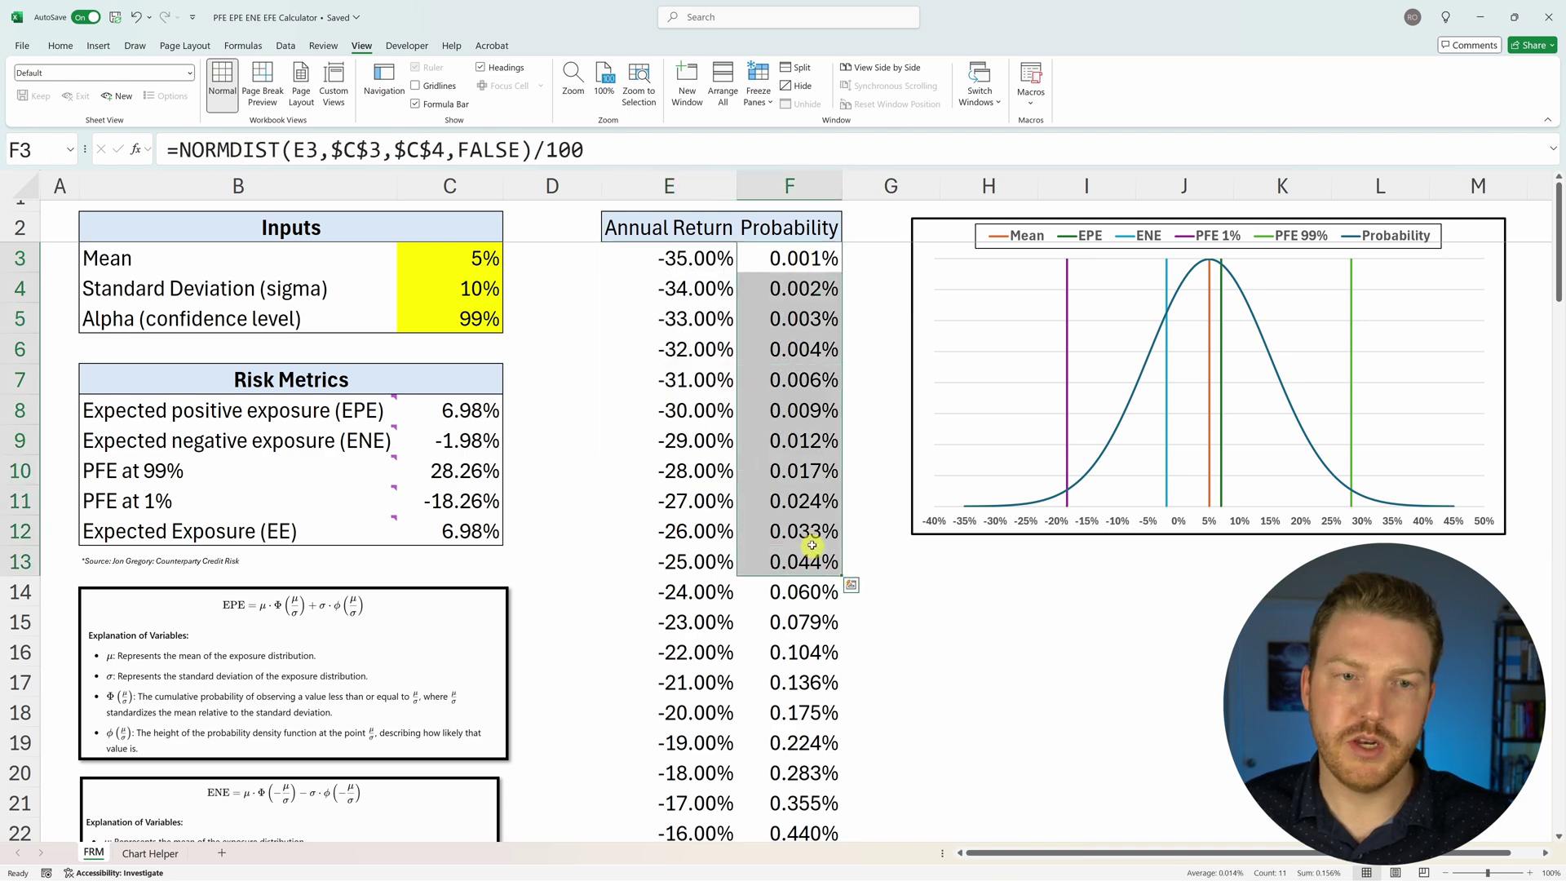
Step: Enter =SUMPRODUCT(E39:E83,F39:F83) in D8 and compare its 6.97% with the 6.98% EPE
{"action": "left_click", "coordinate": [546, 411]}
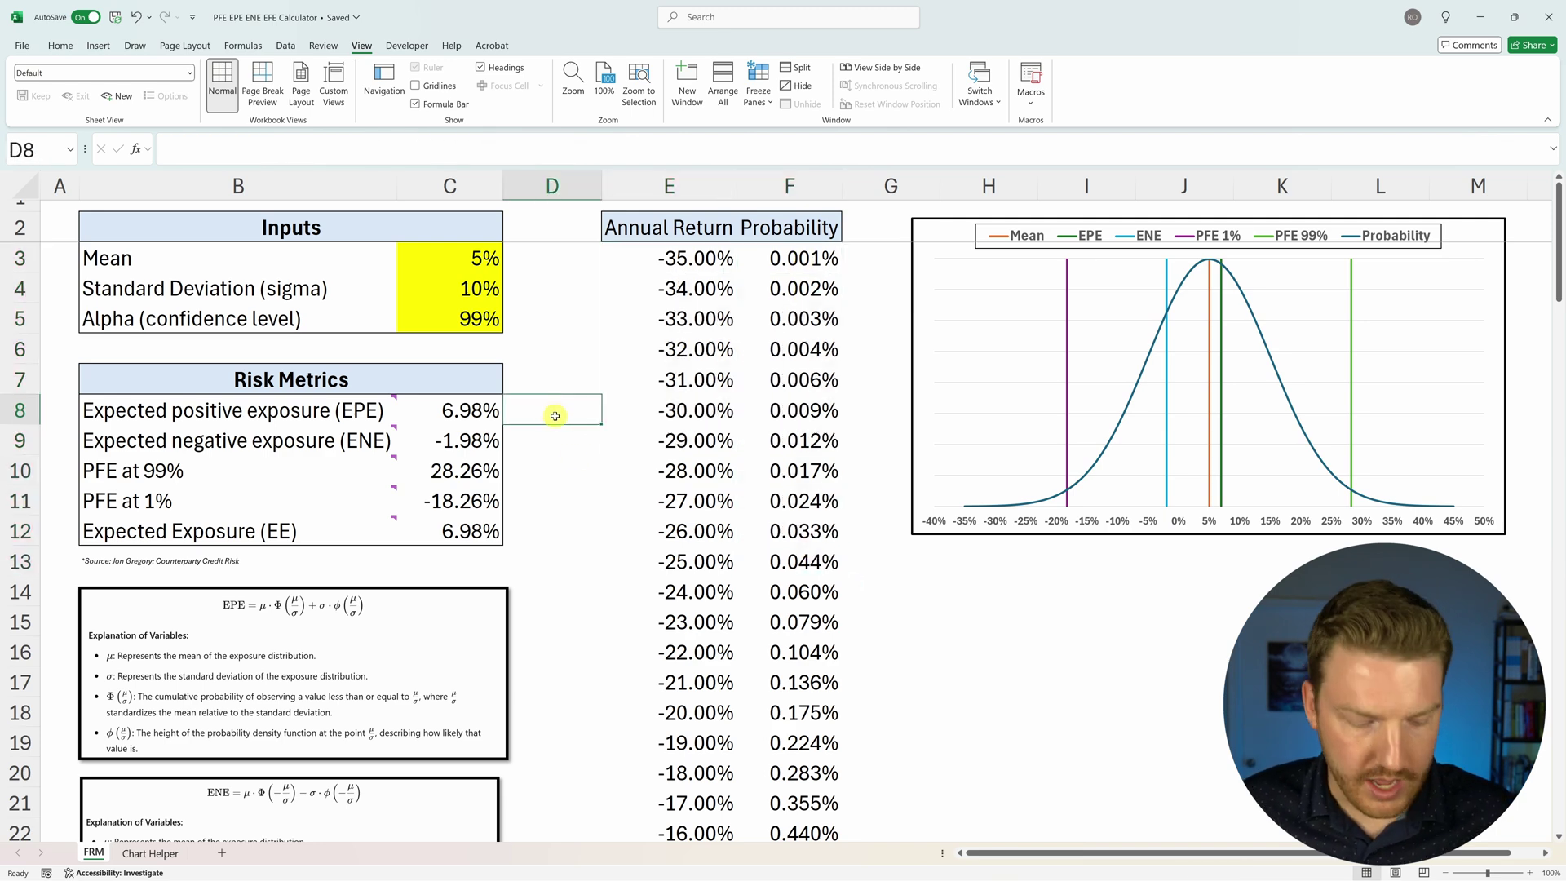
{"action": "type", "text": "su"}
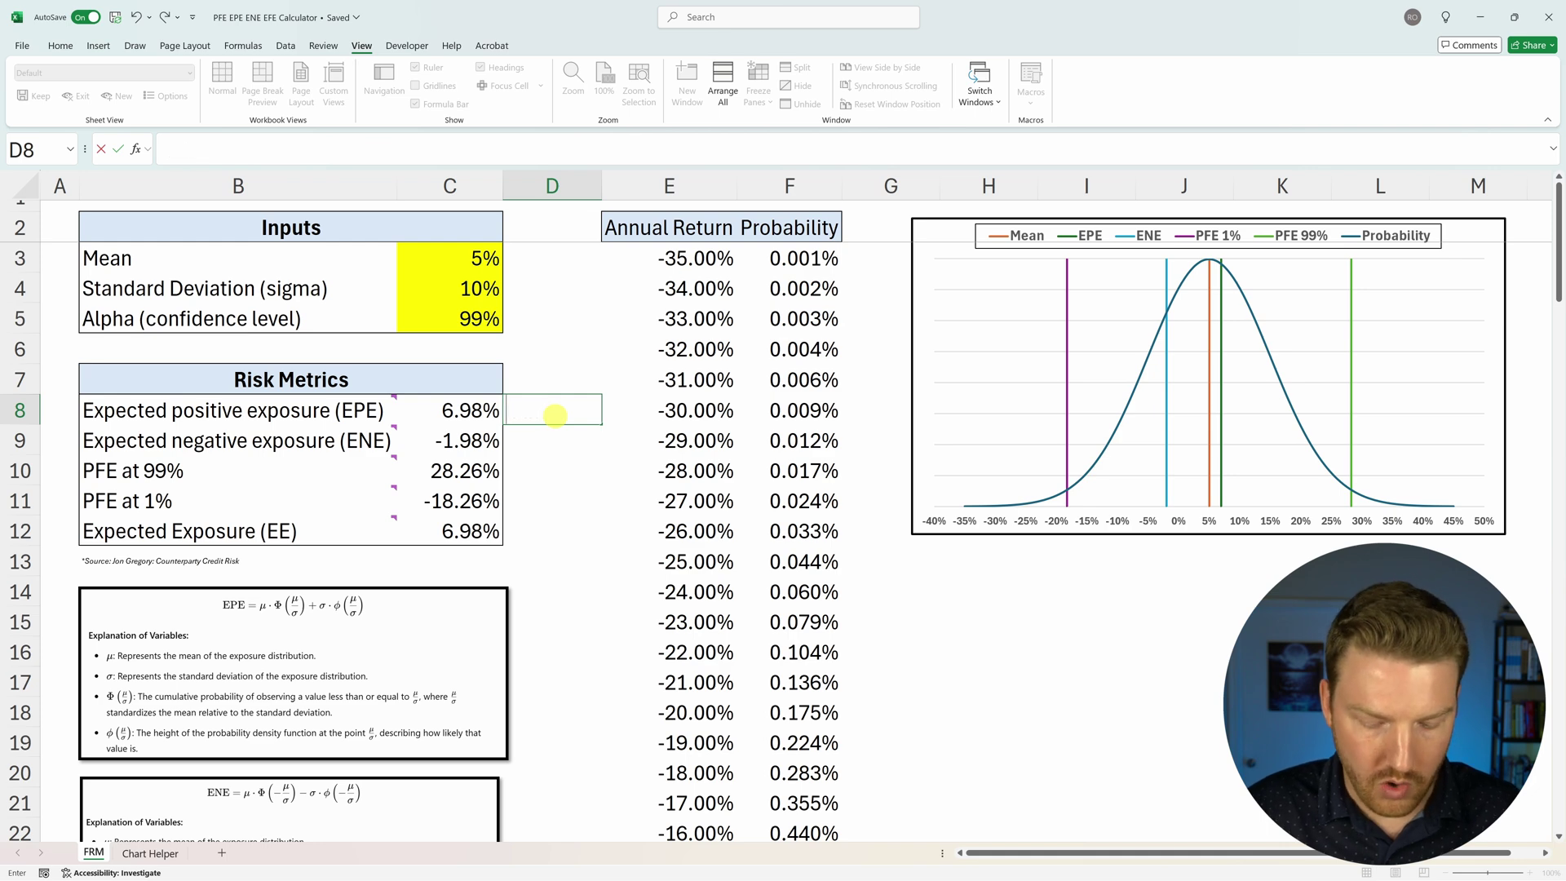
{"action": "type", "text": "sumpr"}
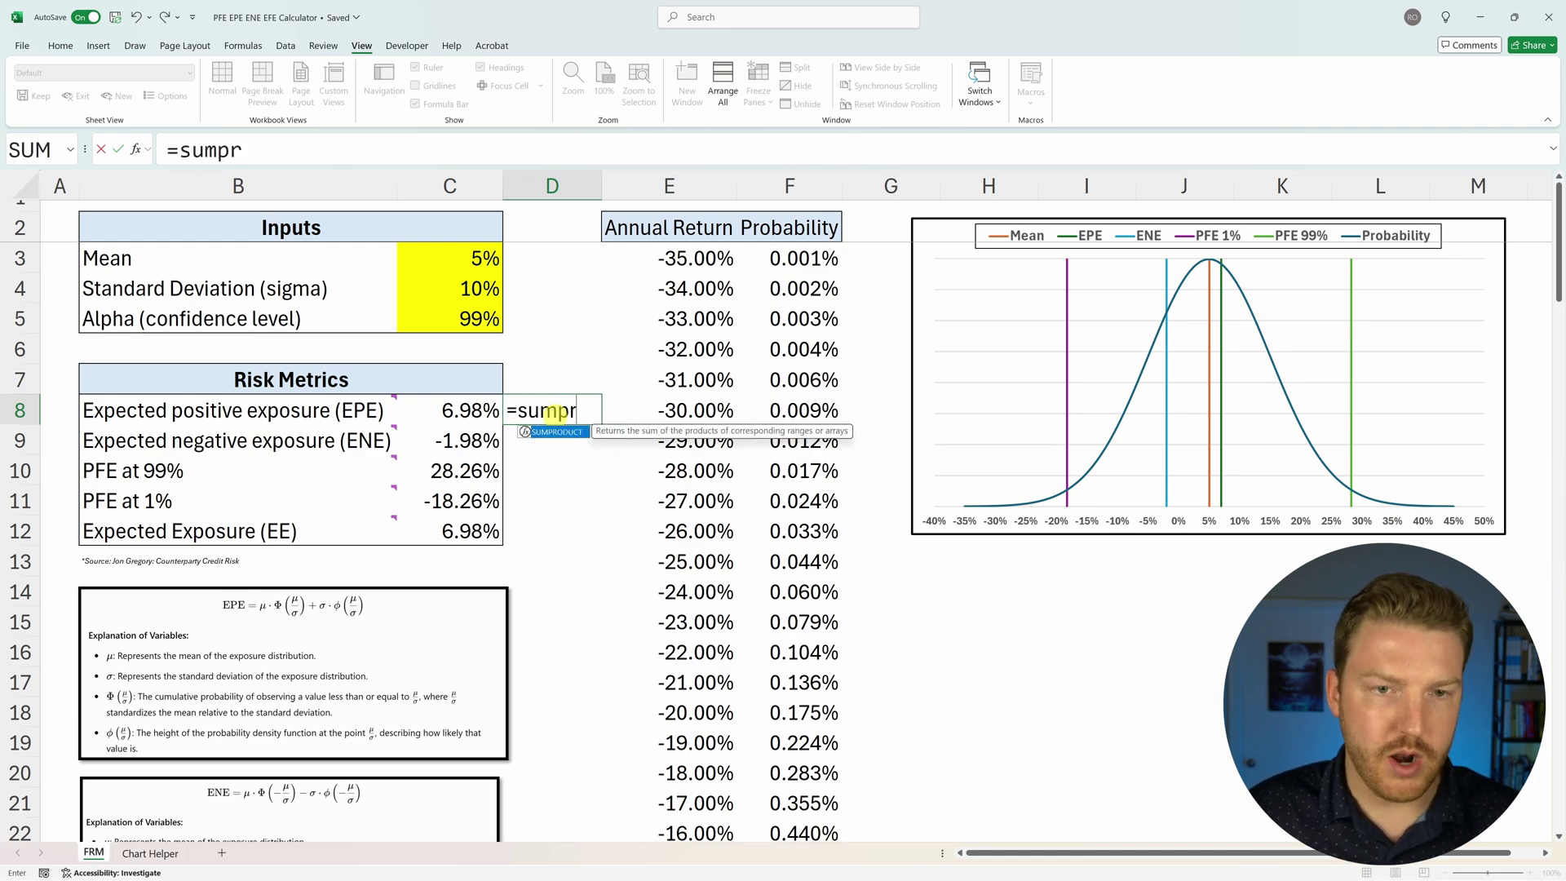
{"action": "key", "text": "Tab"}
{"action": "scroll", "coordinate": [759, 408], "scroll_direction": "down", "scroll_amount": 8}
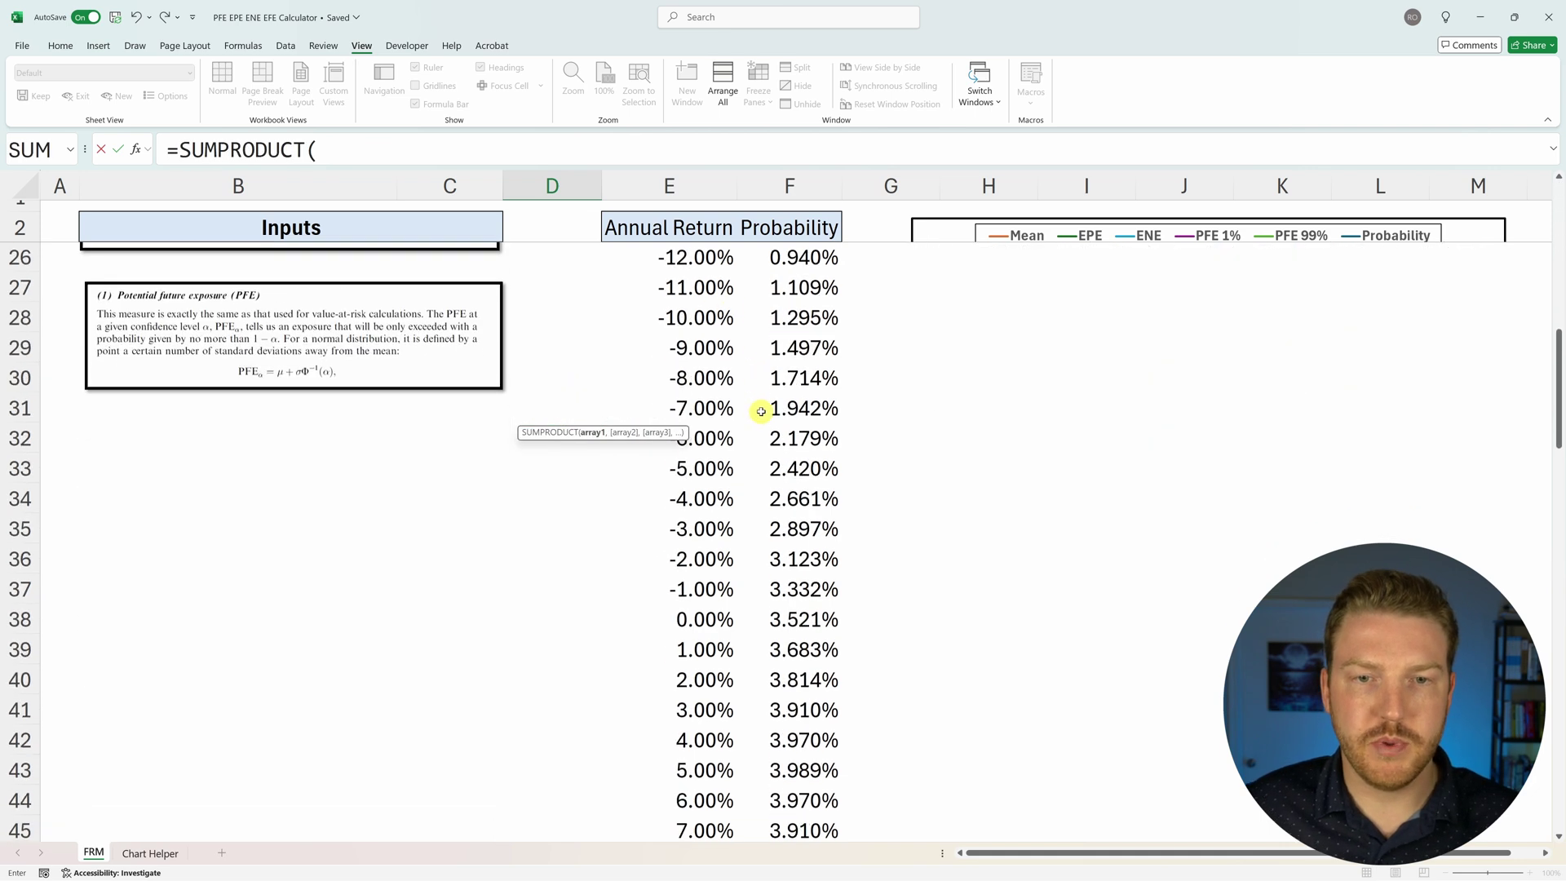
{"action": "scroll", "coordinate": [761, 409], "scroll_direction": "down", "scroll_amount": 3}
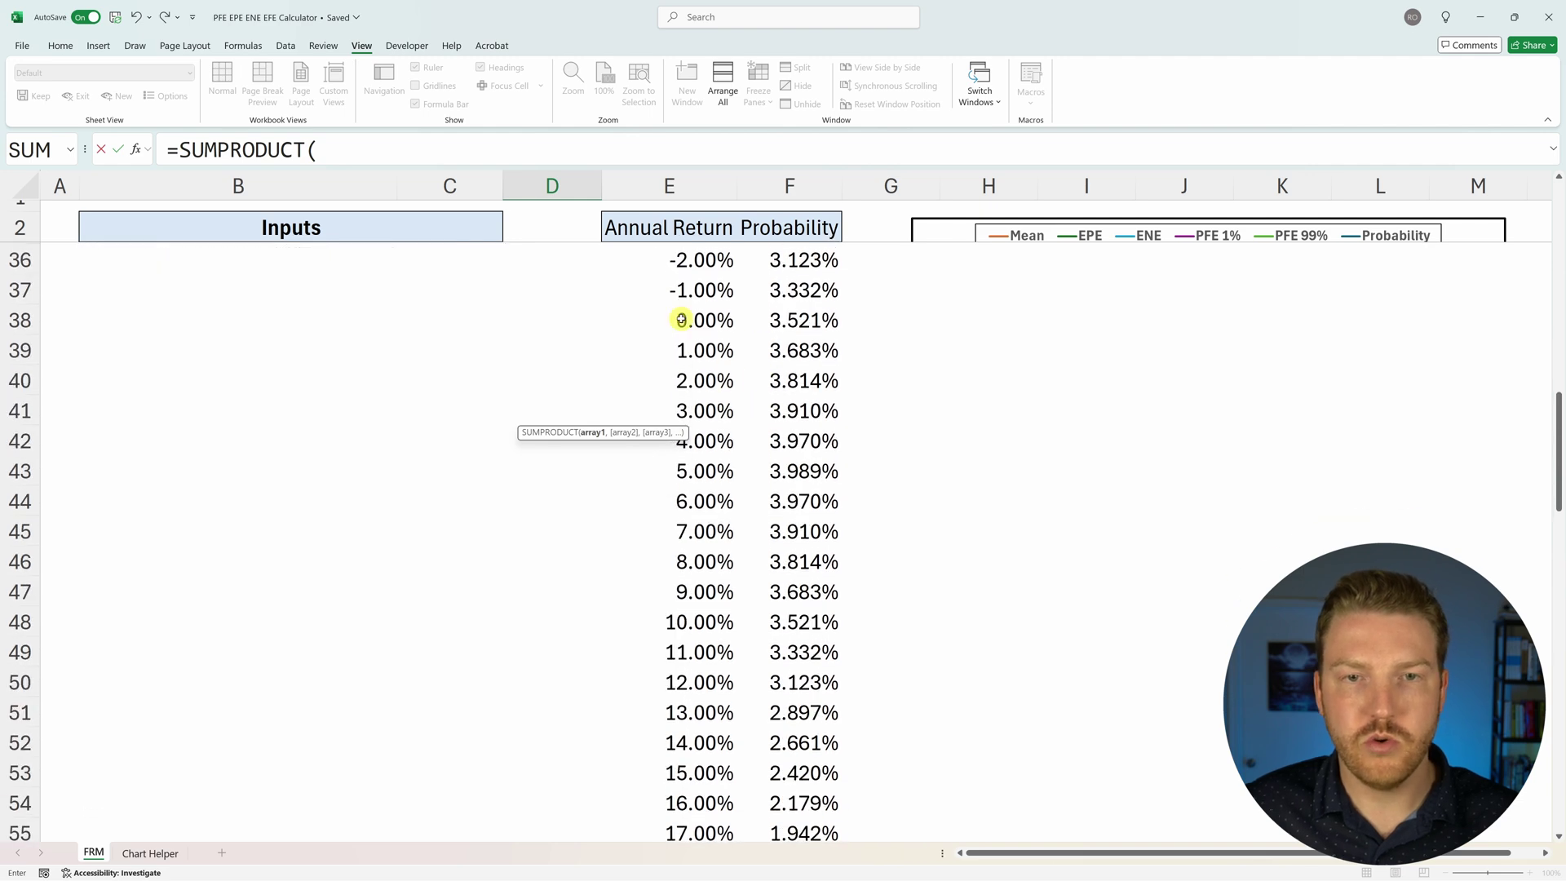
{"action": "left_click", "coordinate": [699, 349]}
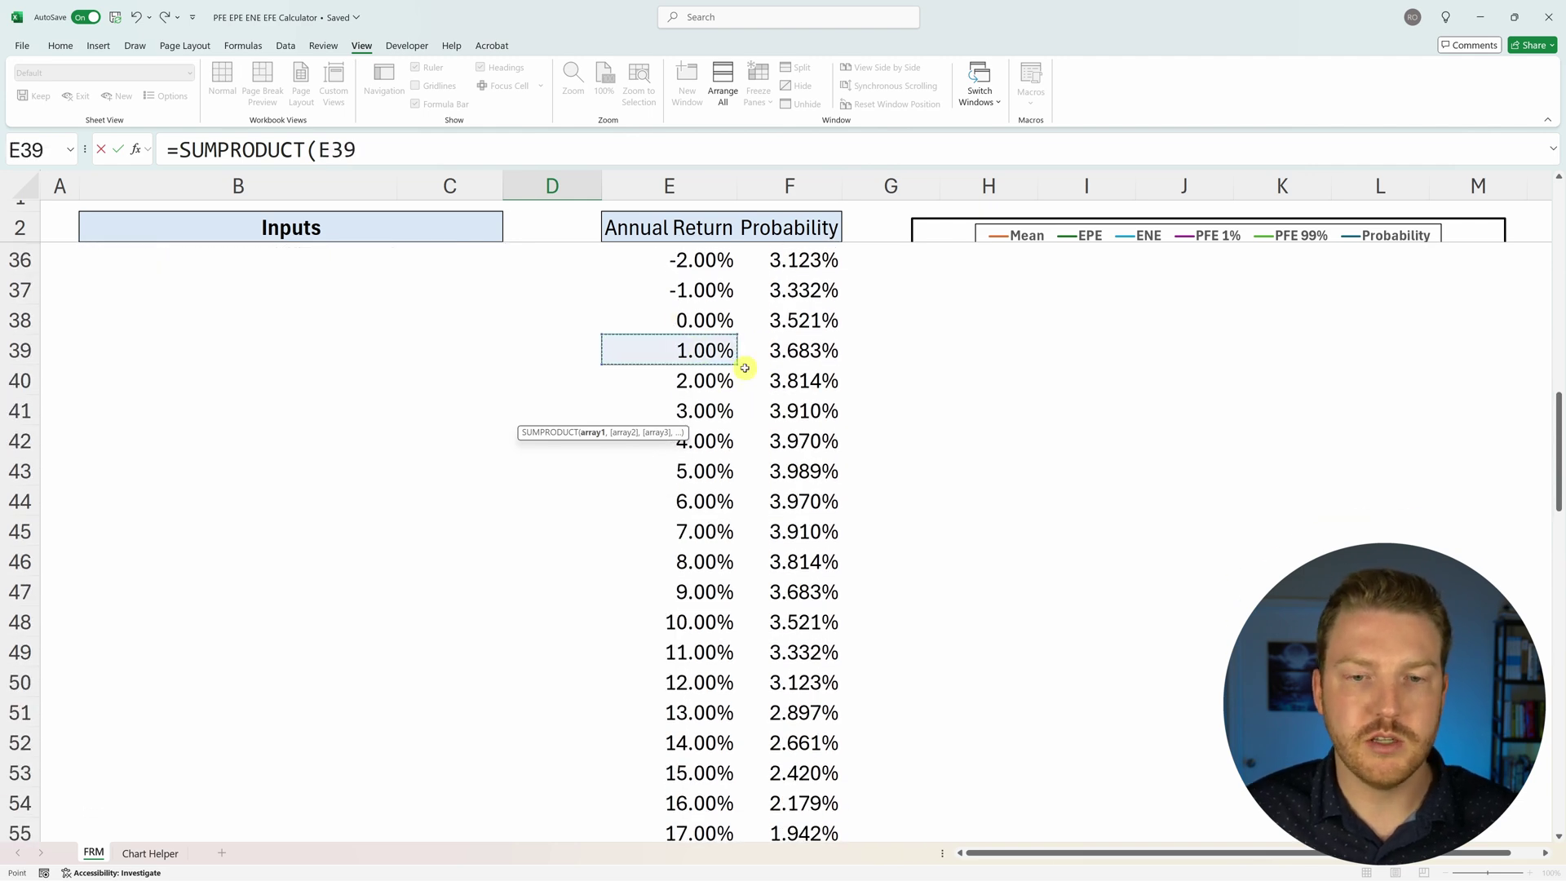
{"action": "key", "text": "ctrl+shift+Down"}
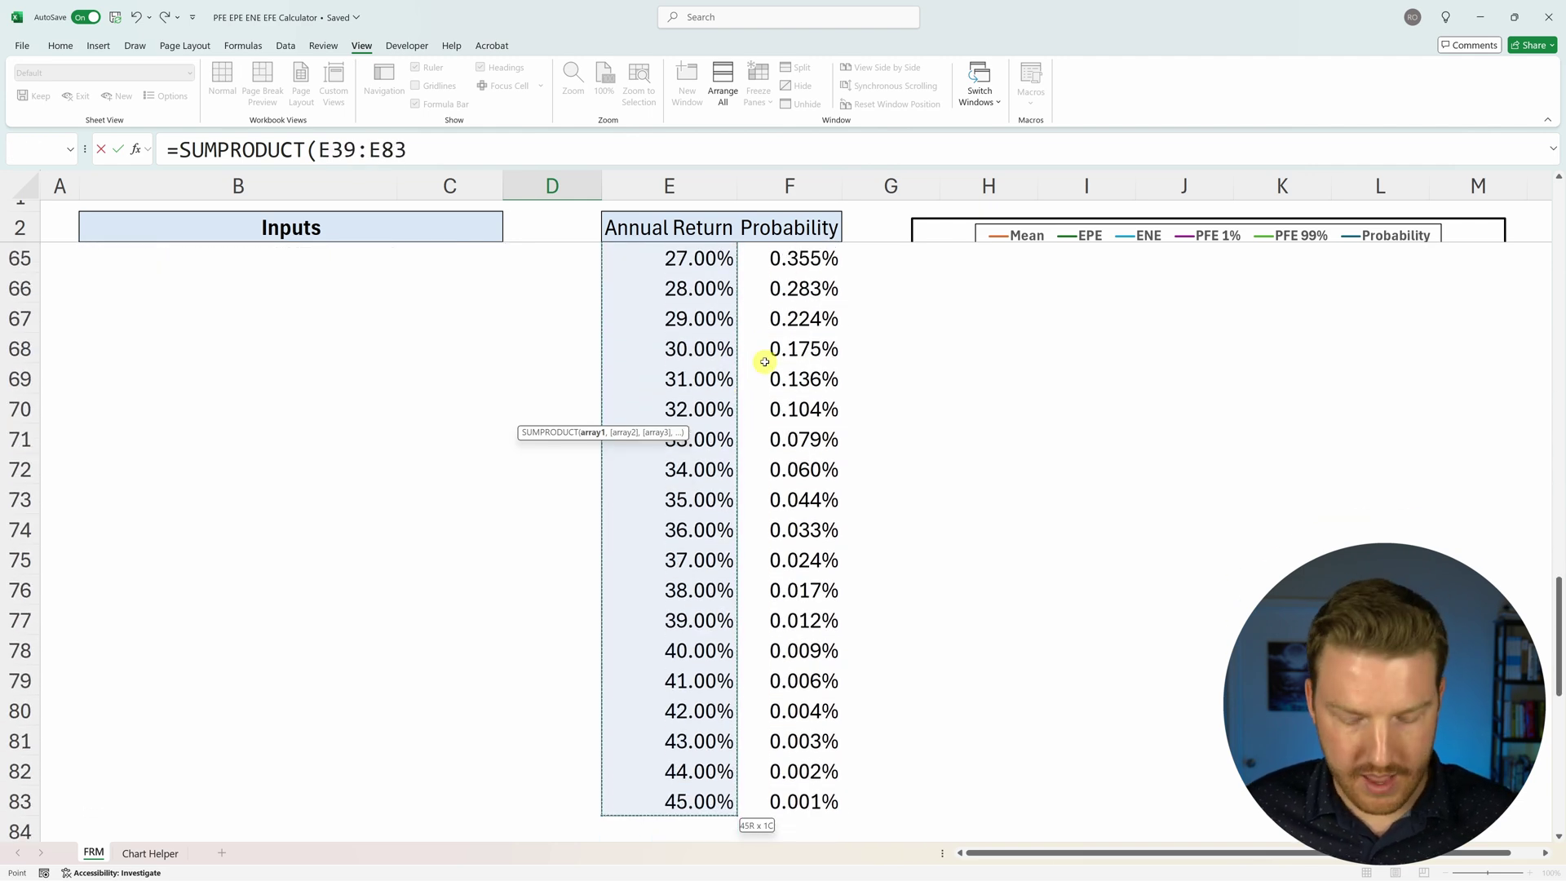
{"action": "type", "text": ","}
{"action": "scroll", "coordinate": [804, 350], "scroll_direction": "up", "scroll_amount": 7}
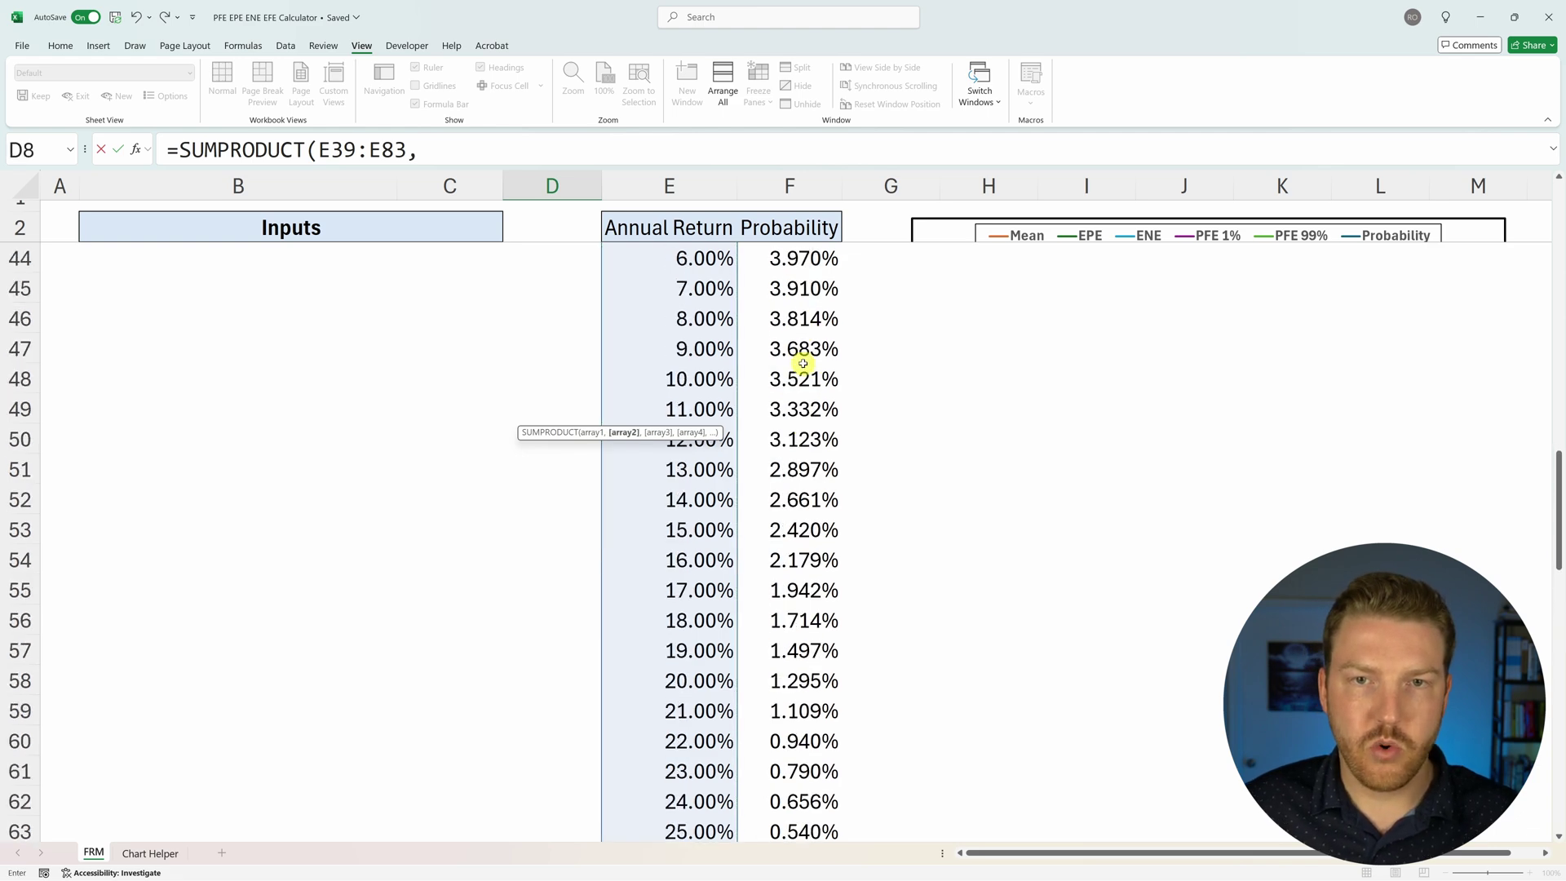
{"action": "scroll", "coordinate": [804, 364], "scroll_direction": "up", "scroll_amount": 3}
{"action": "left_click", "coordinate": [807, 378]}
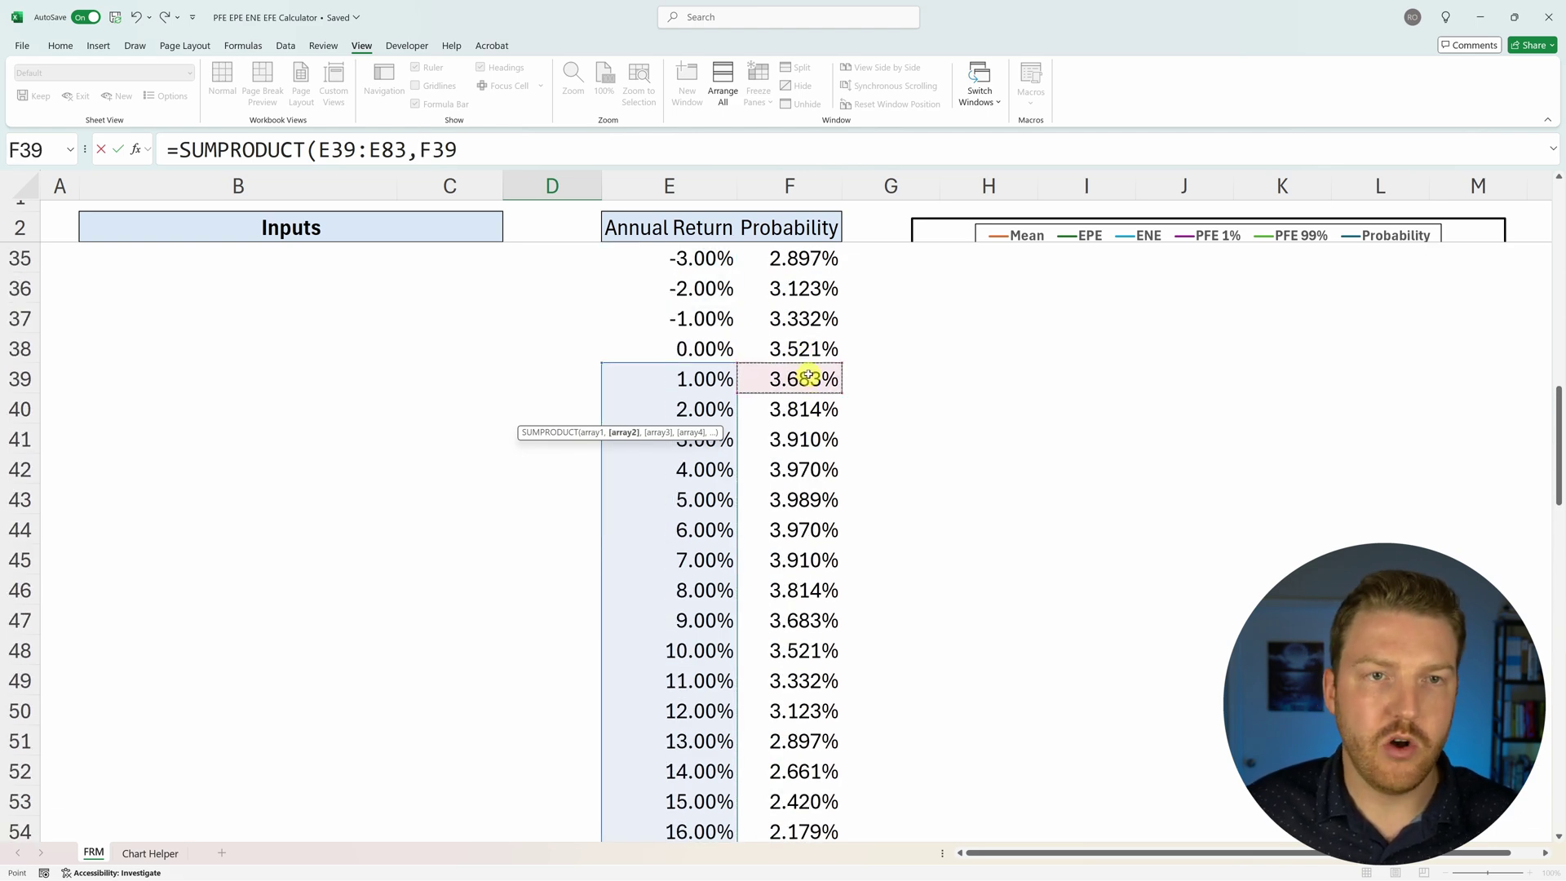
{"action": "left_click_drag", "start_coordinate": [806, 378], "coordinate": [810, 367]}
{"action": "scroll", "coordinate": [804, 367], "scroll_direction": "up", "scroll_amount": 5}
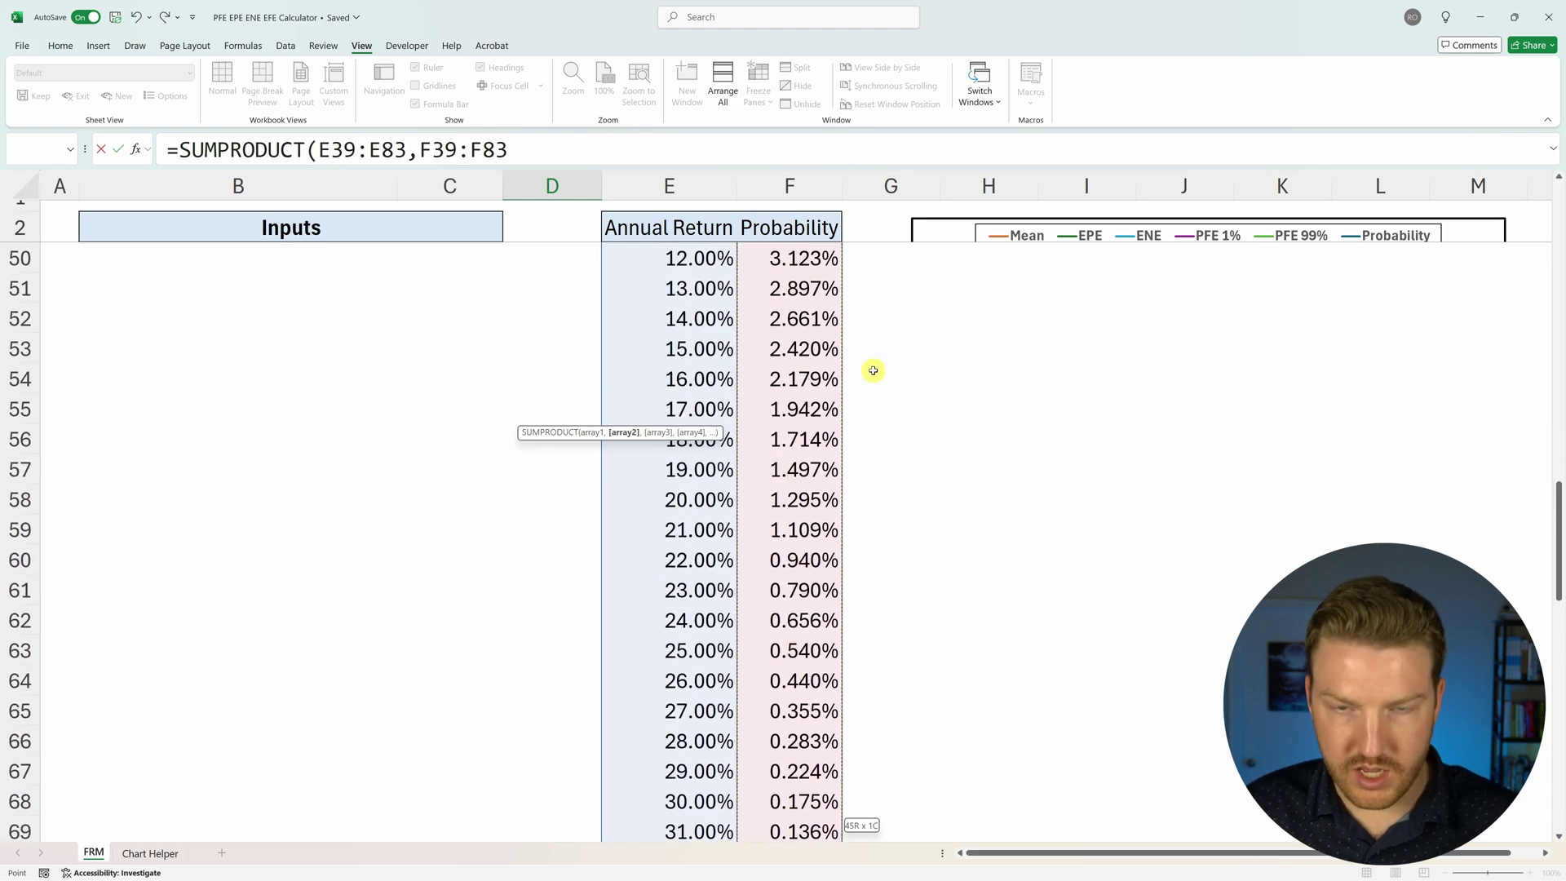
{"action": "type", "text": ")"}
{"action": "scroll", "coordinate": [816, 359], "scroll_direction": "up", "scroll_amount": 5}
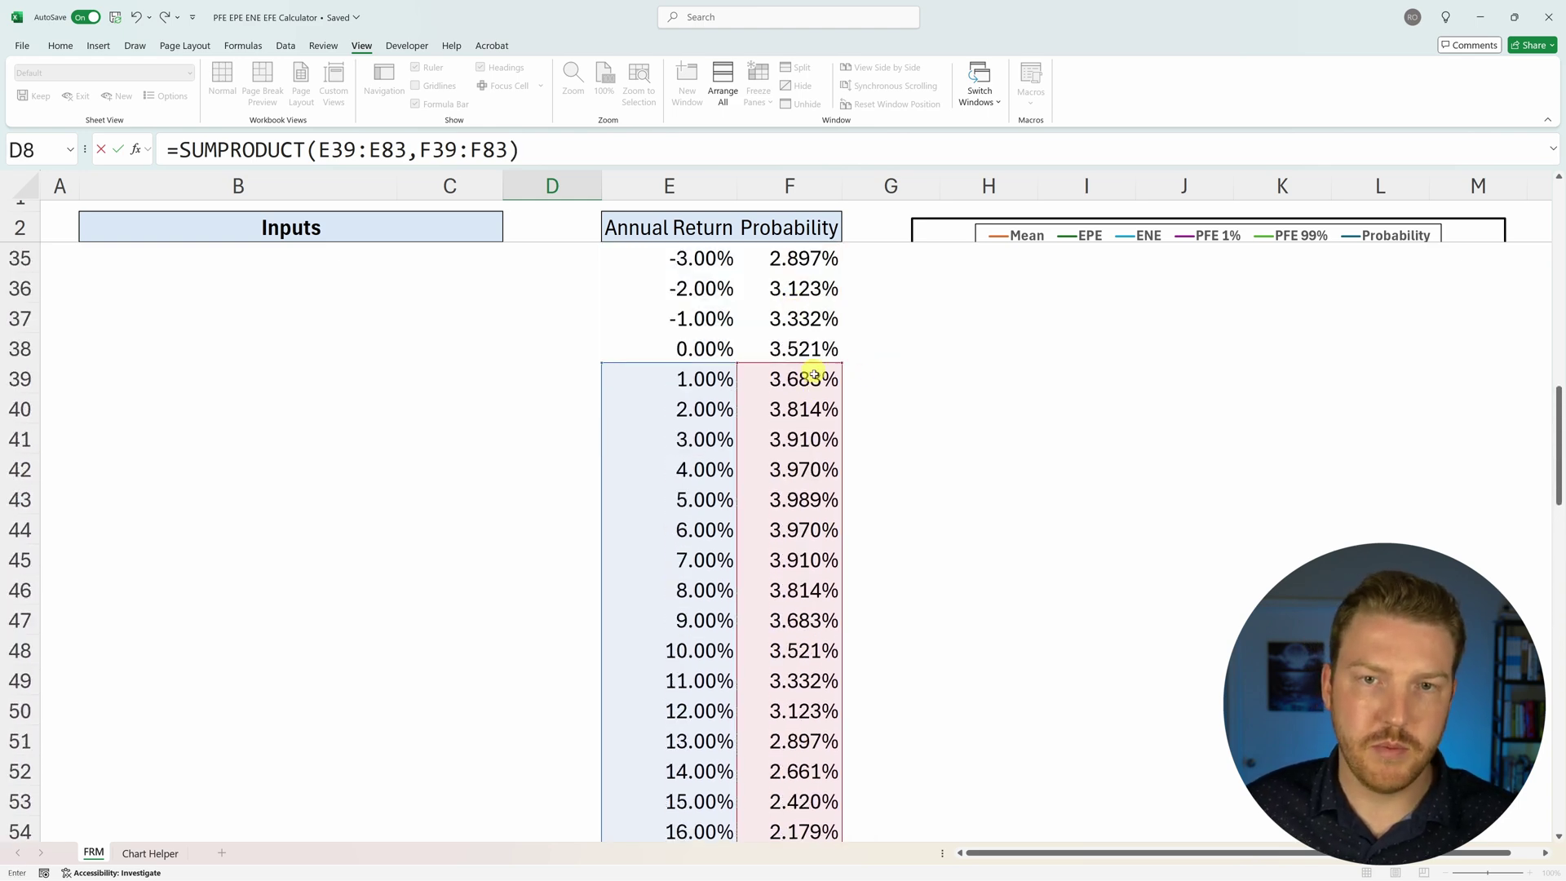
{"action": "scroll", "coordinate": [660, 403], "scroll_direction": "up", "scroll_amount": 3}
{"action": "key", "text": "Return"}
{"action": "scroll", "coordinate": [637, 400], "scroll_direction": "up", "scroll_amount": 8}
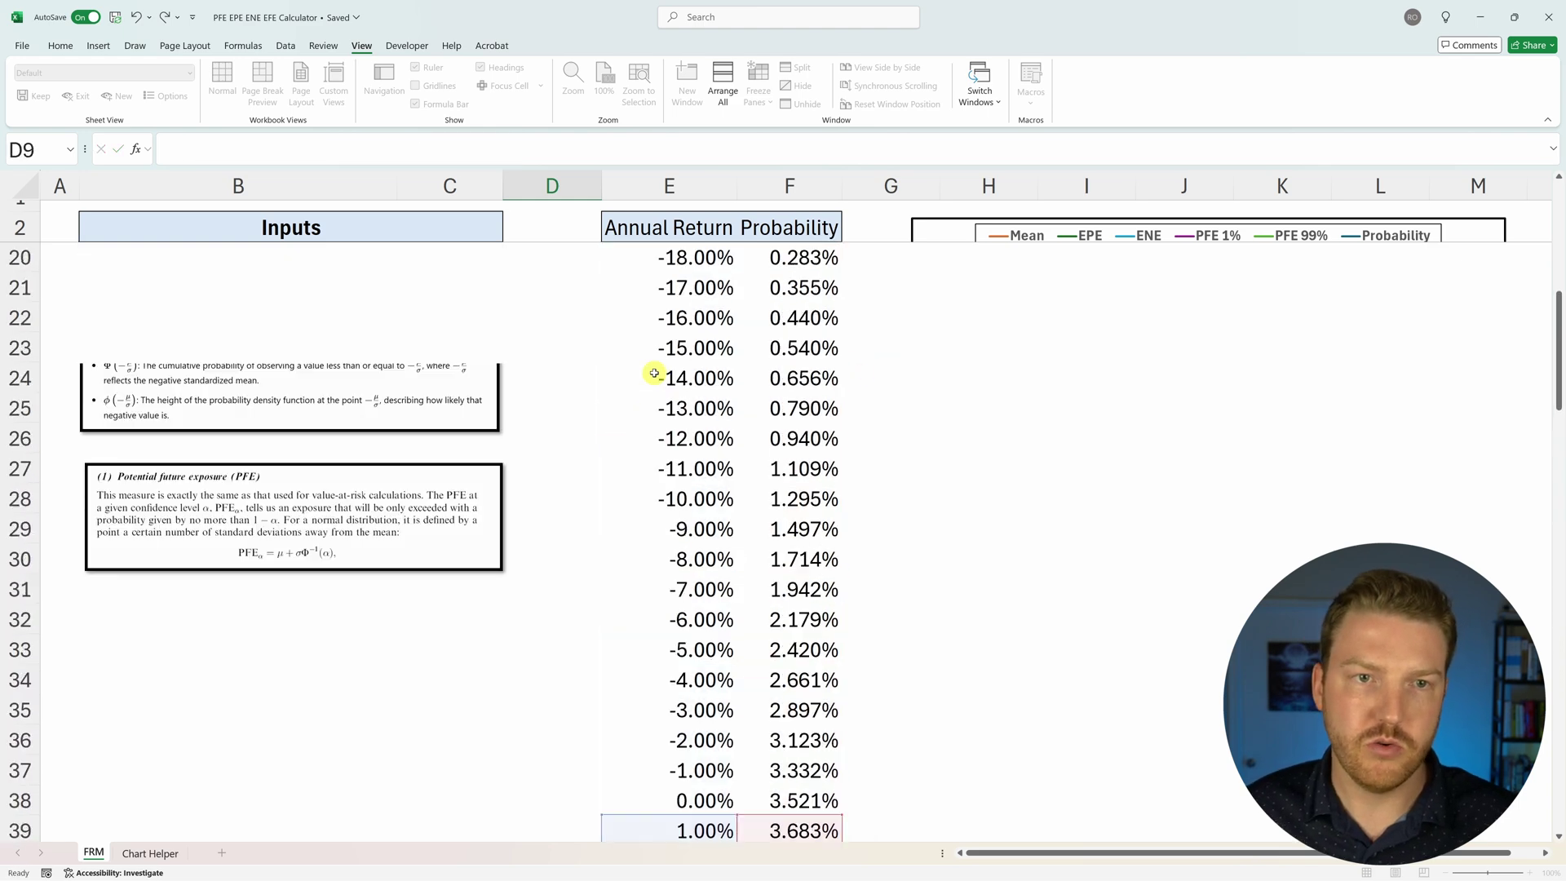
{"action": "left_click_drag", "start_coordinate": [490, 408], "coordinate": [567, 408]}
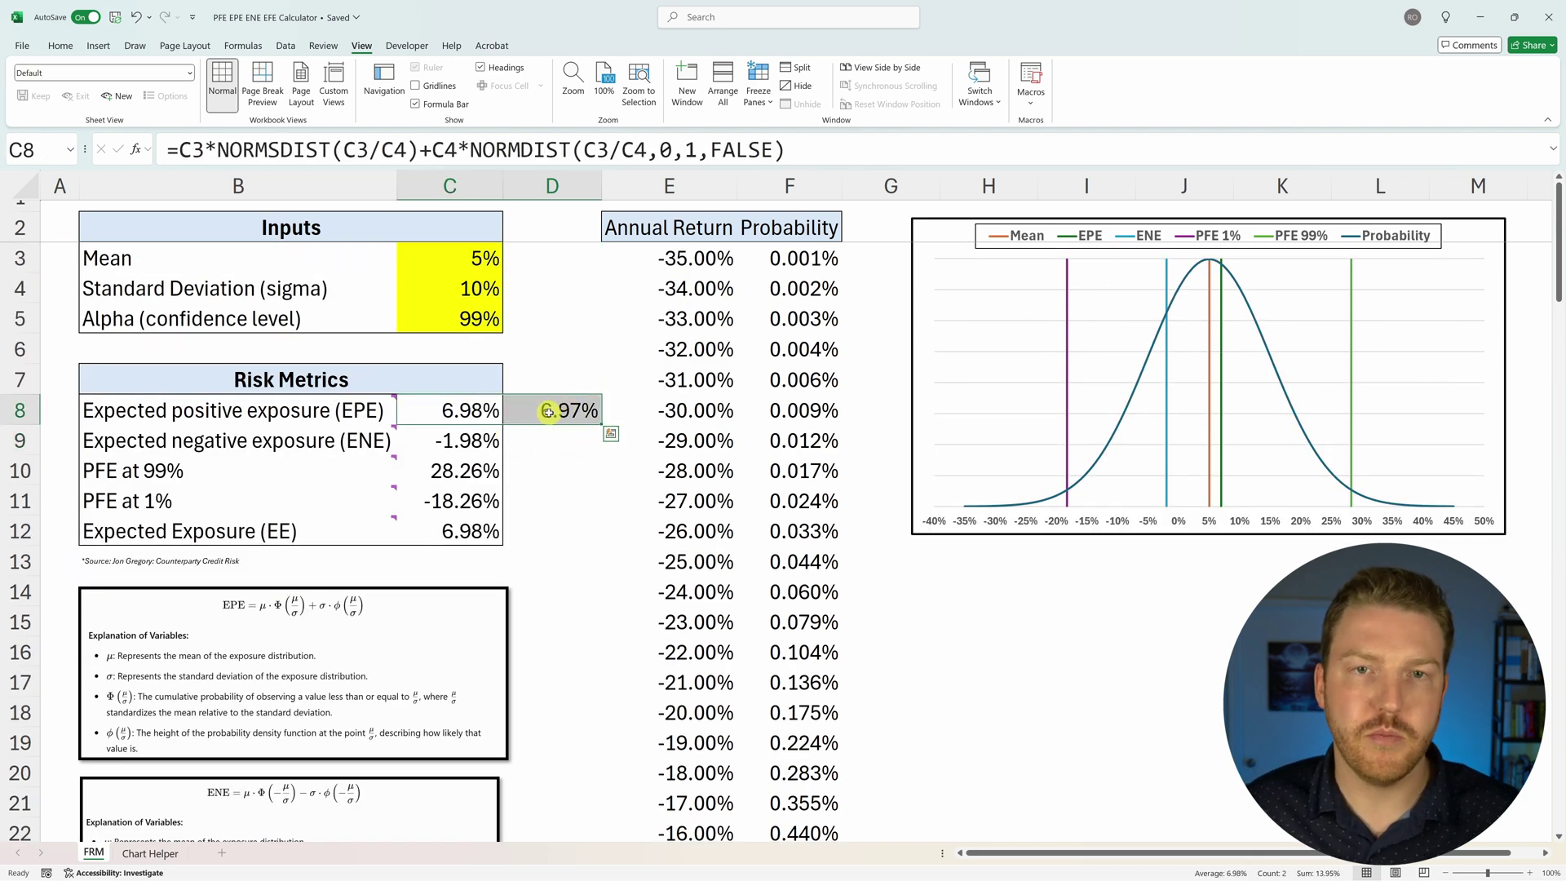
{"action": "scroll", "coordinate": [701, 395], "scroll_direction": "down", "scroll_amount": 20}
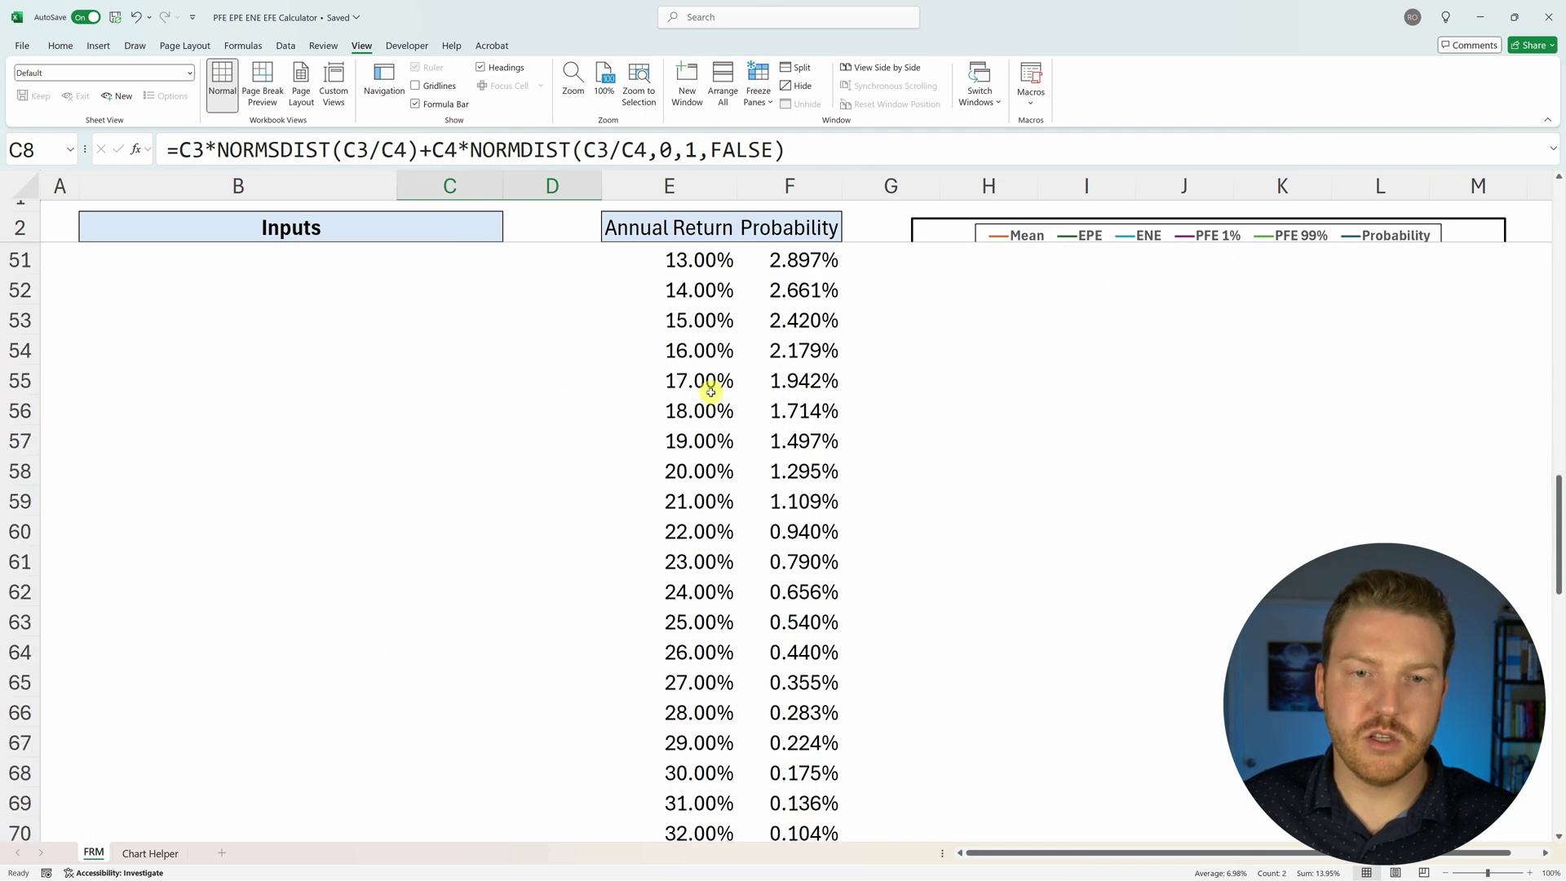
{"action": "left_click_drag", "start_coordinate": [699, 500], "coordinate": [825, 500]}
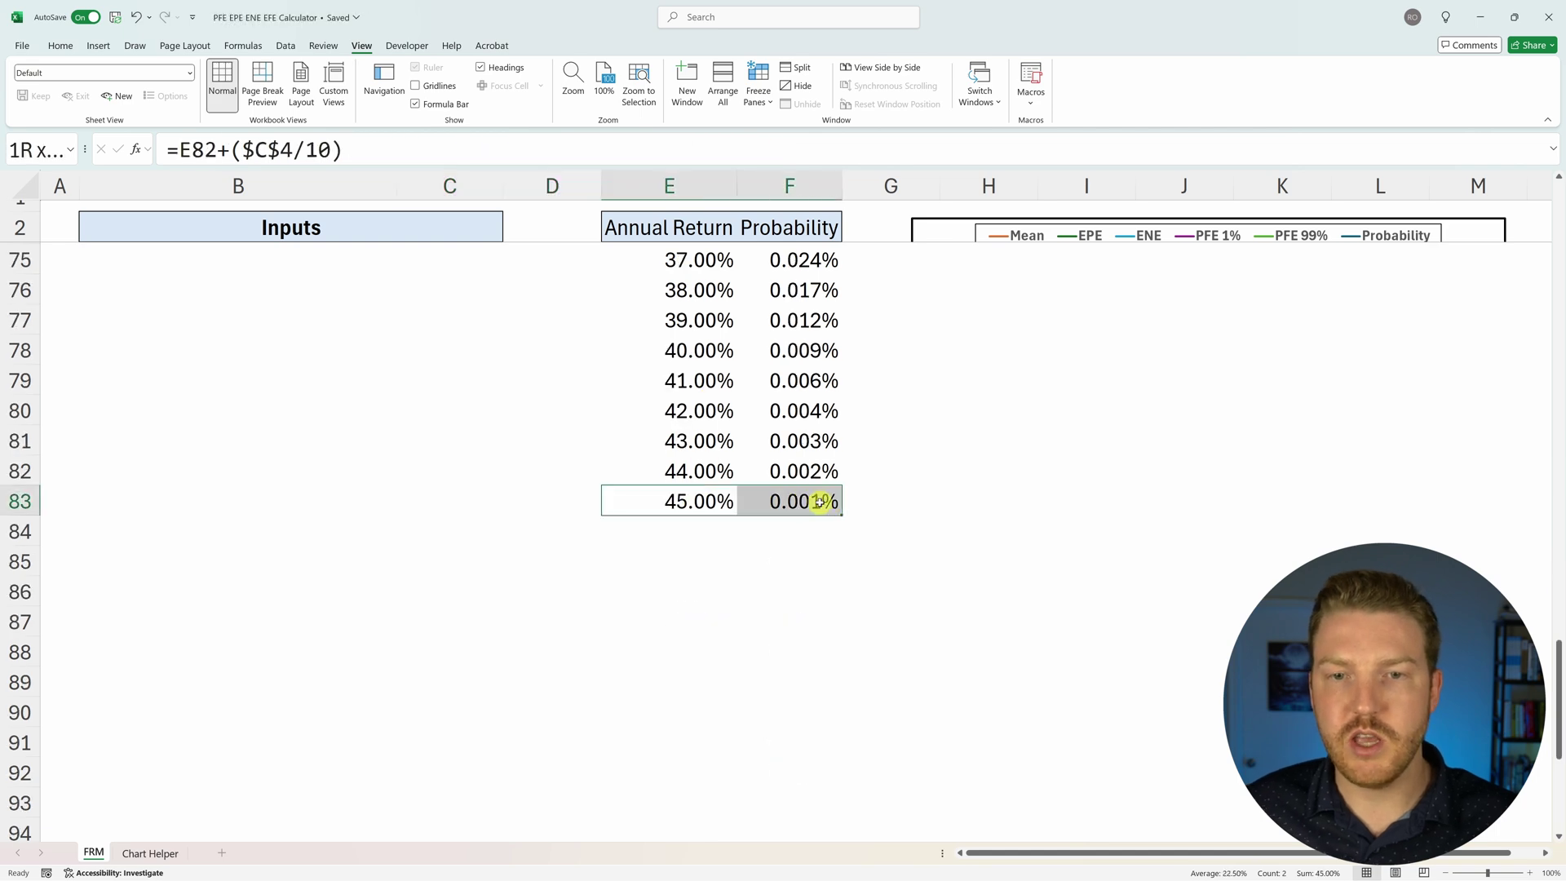
{"action": "scroll", "coordinate": [716, 556], "scroll_direction": "down", "scroll_amount": 2}
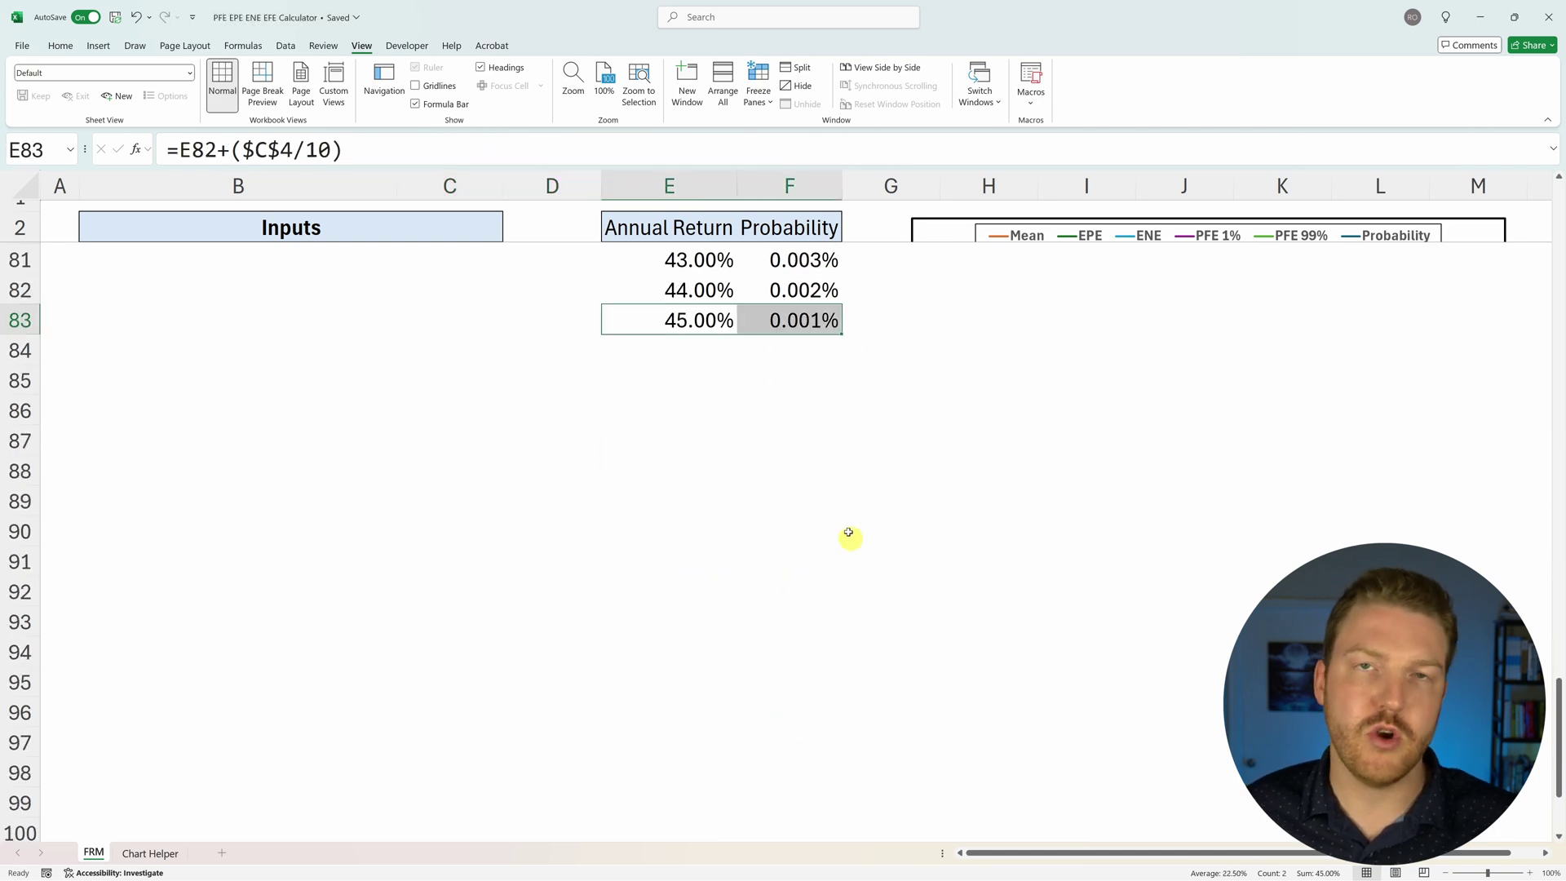
{"action": "scroll", "coordinate": [841, 518], "scroll_direction": "up", "scroll_amount": 18}
{"action": "scroll", "coordinate": [837, 514], "scroll_direction": "up", "scroll_amount": 8}
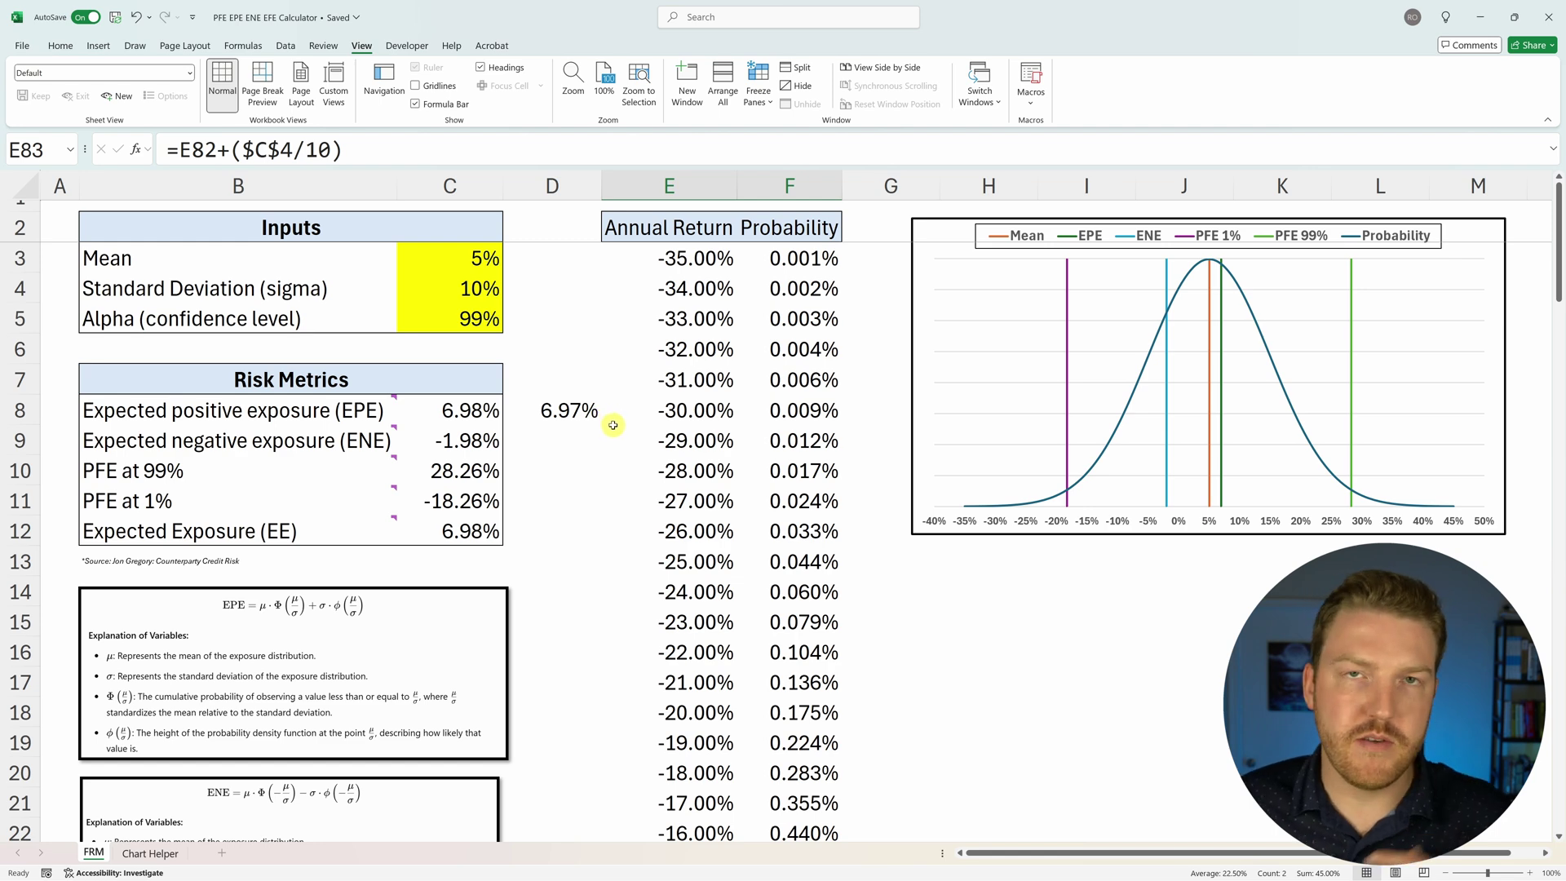
{"action": "left_click", "coordinate": [551, 410]}
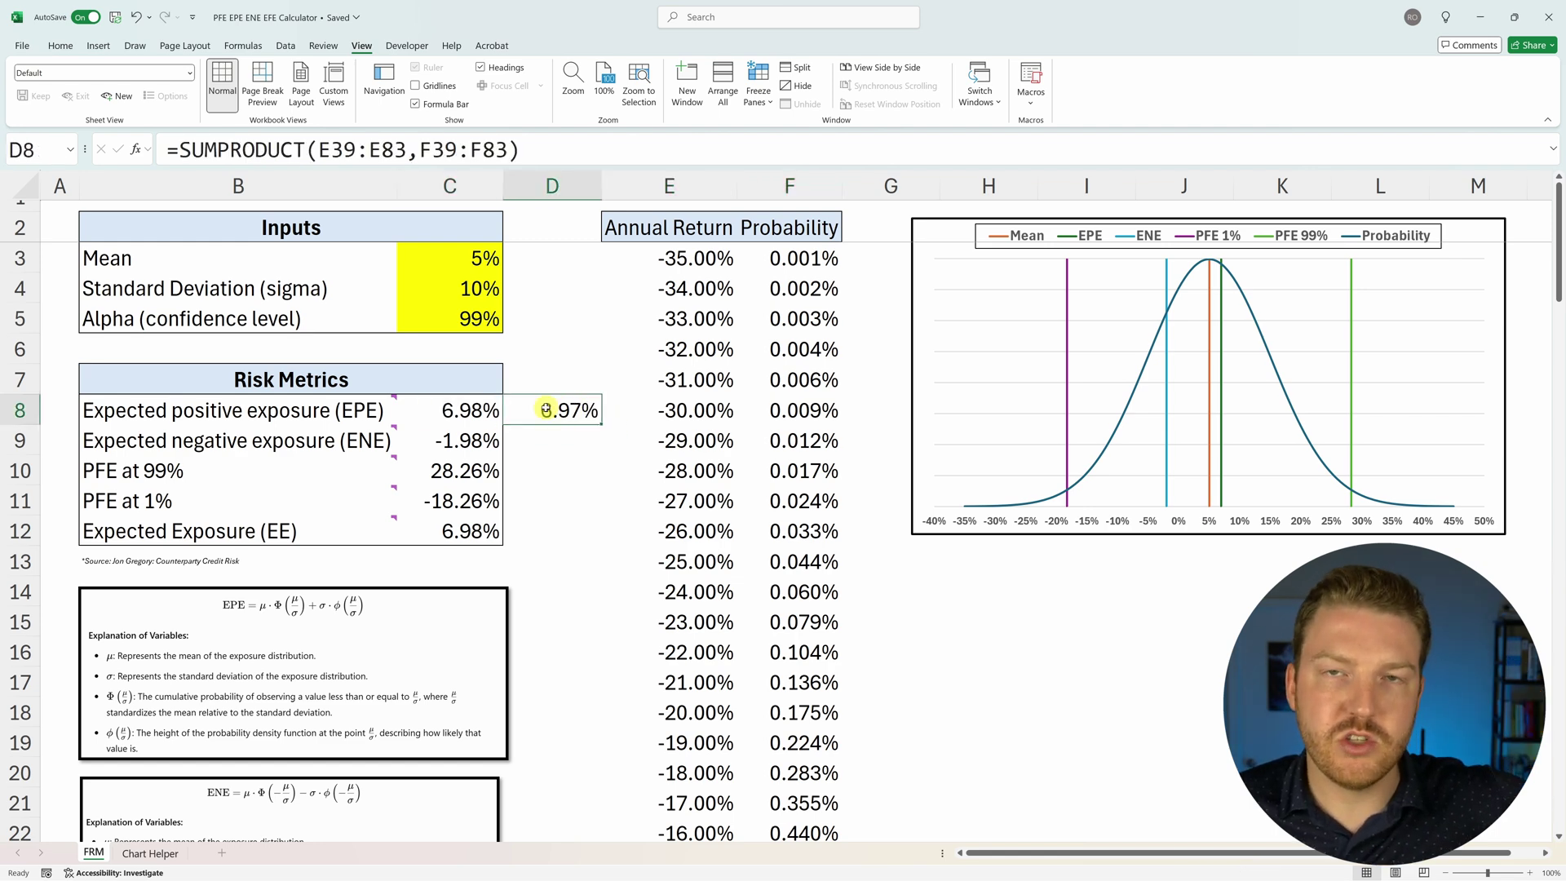
{"action": "left_click_drag", "start_coordinate": [545, 409], "coordinate": [487, 420]}
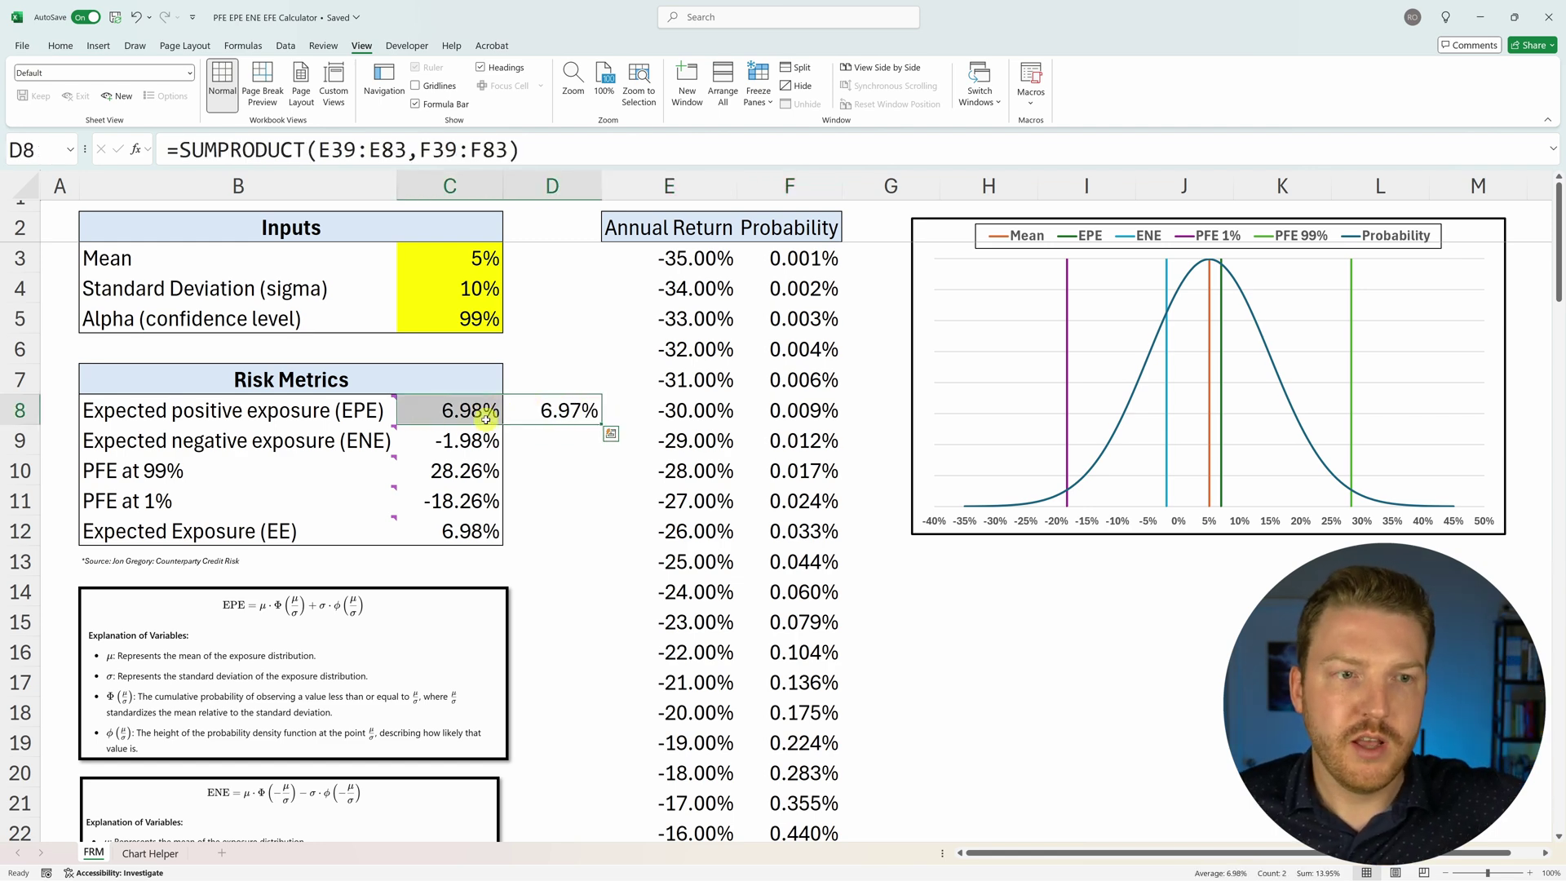
{"action": "left_click", "coordinate": [293, 441]}
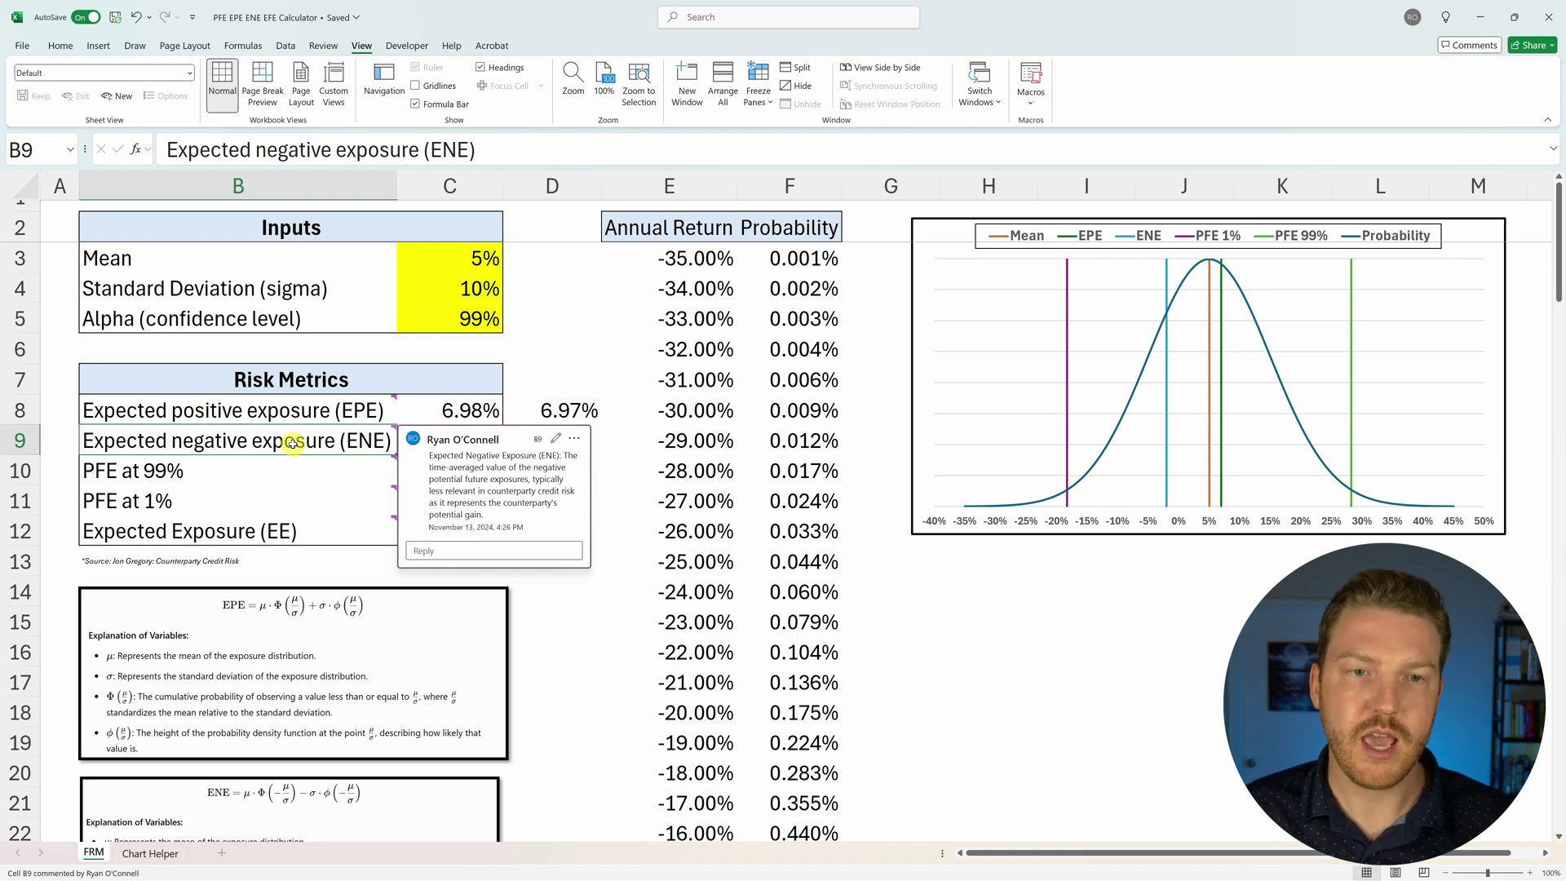
{"action": "left_click", "coordinate": [576, 348]}
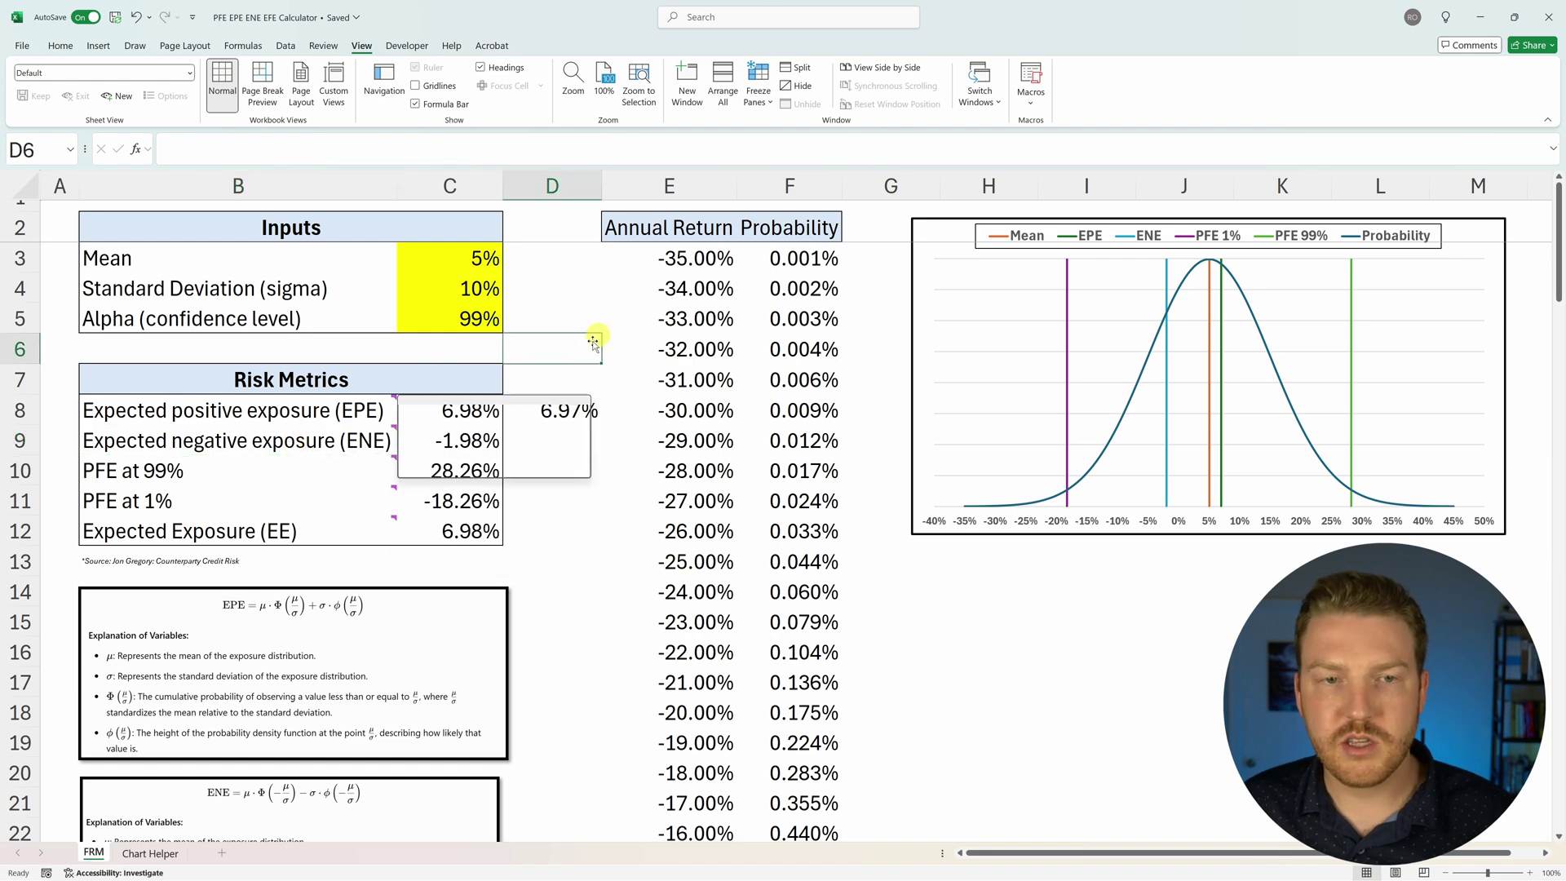
{"action": "left_click", "coordinate": [616, 523]}
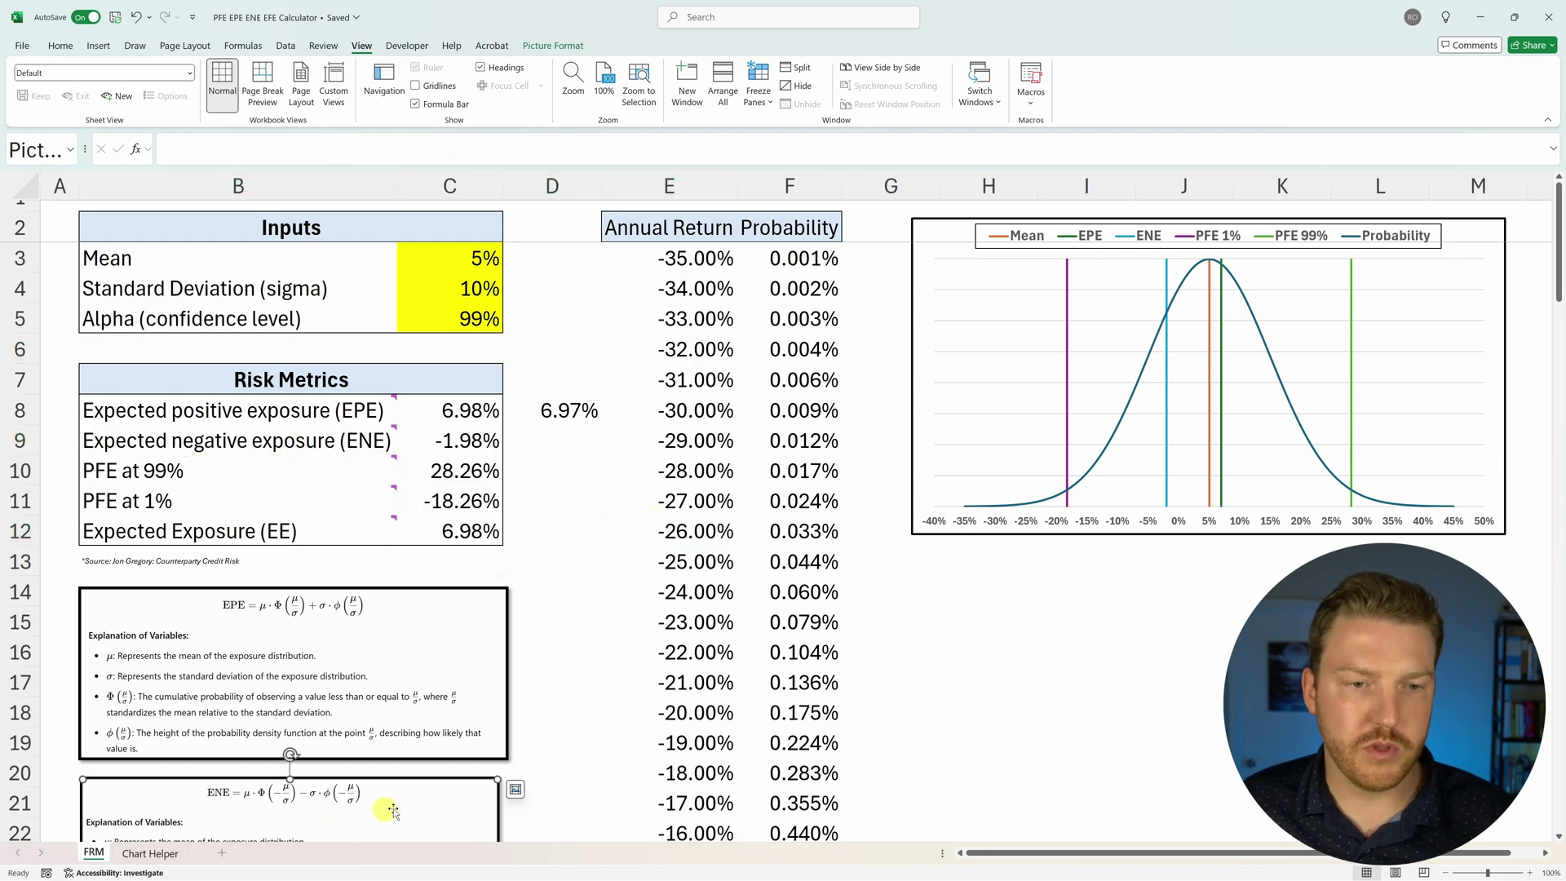
{"action": "left_click_drag", "start_coordinate": [402, 809], "coordinate": [981, 287]}
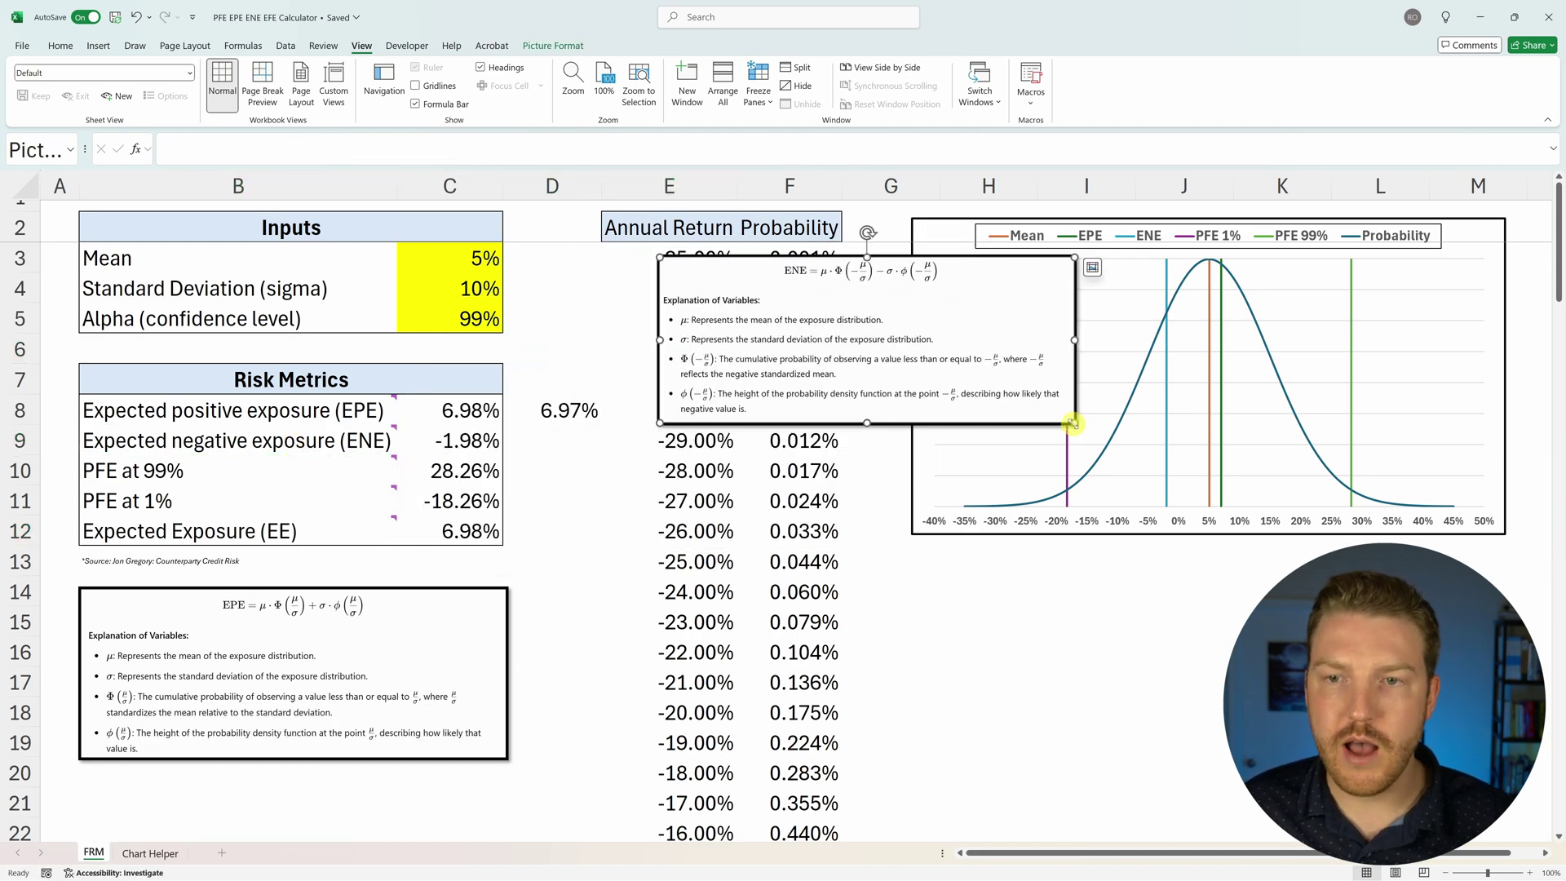
{"action": "left_click_drag", "start_coordinate": [1073, 423], "coordinate": [1319, 524]}
{"action": "left_click_drag", "start_coordinate": [970, 391], "coordinate": [906, 572]}
{"action": "left_click", "coordinate": [465, 432]}
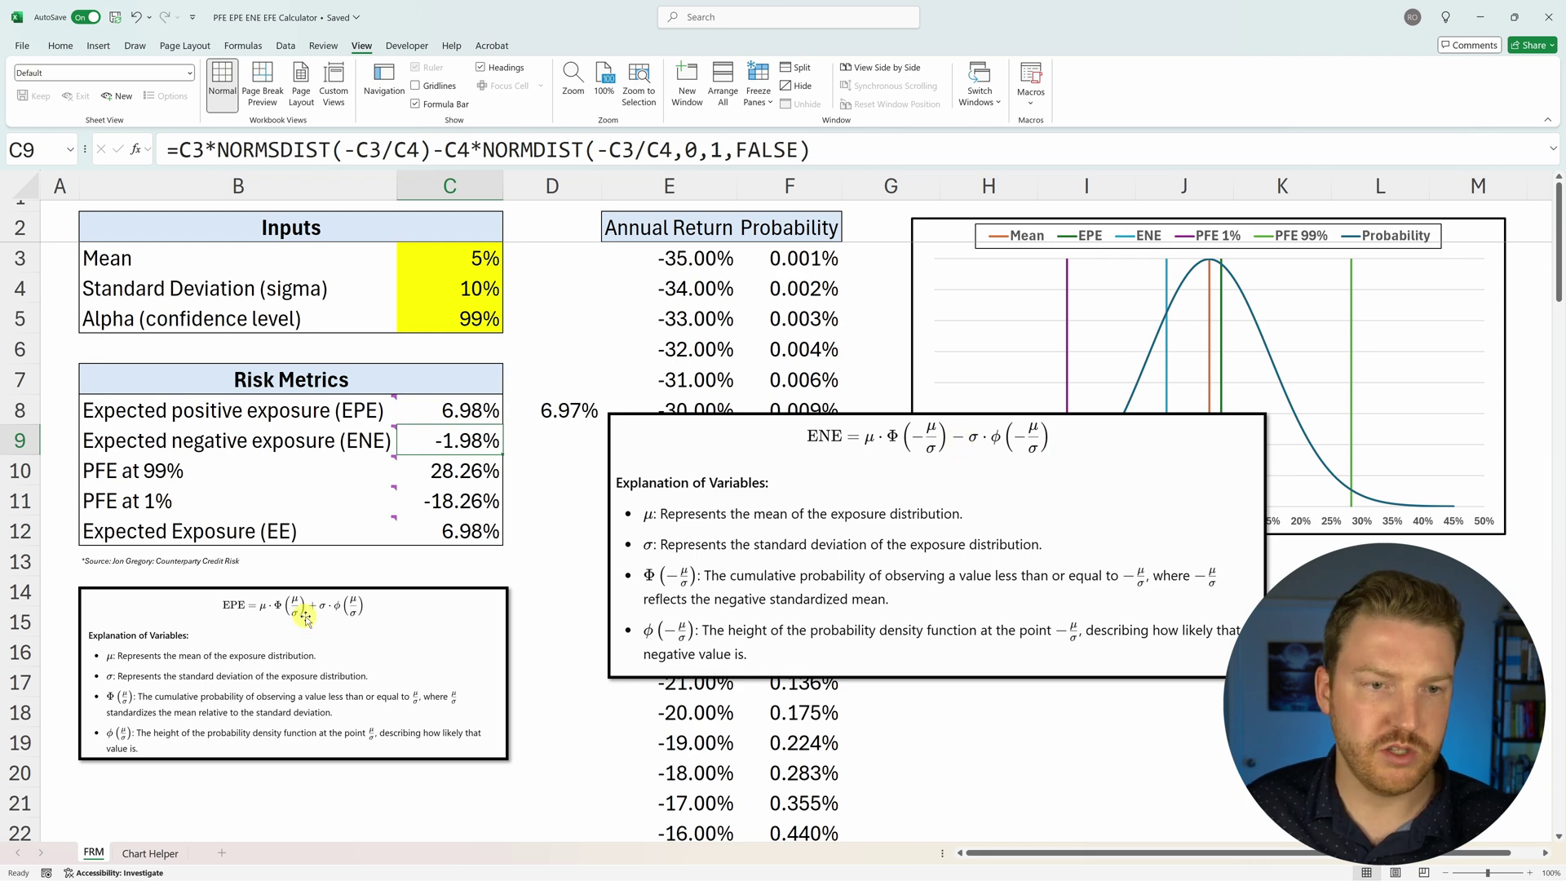
{"action": "left_click", "coordinate": [991, 550]}
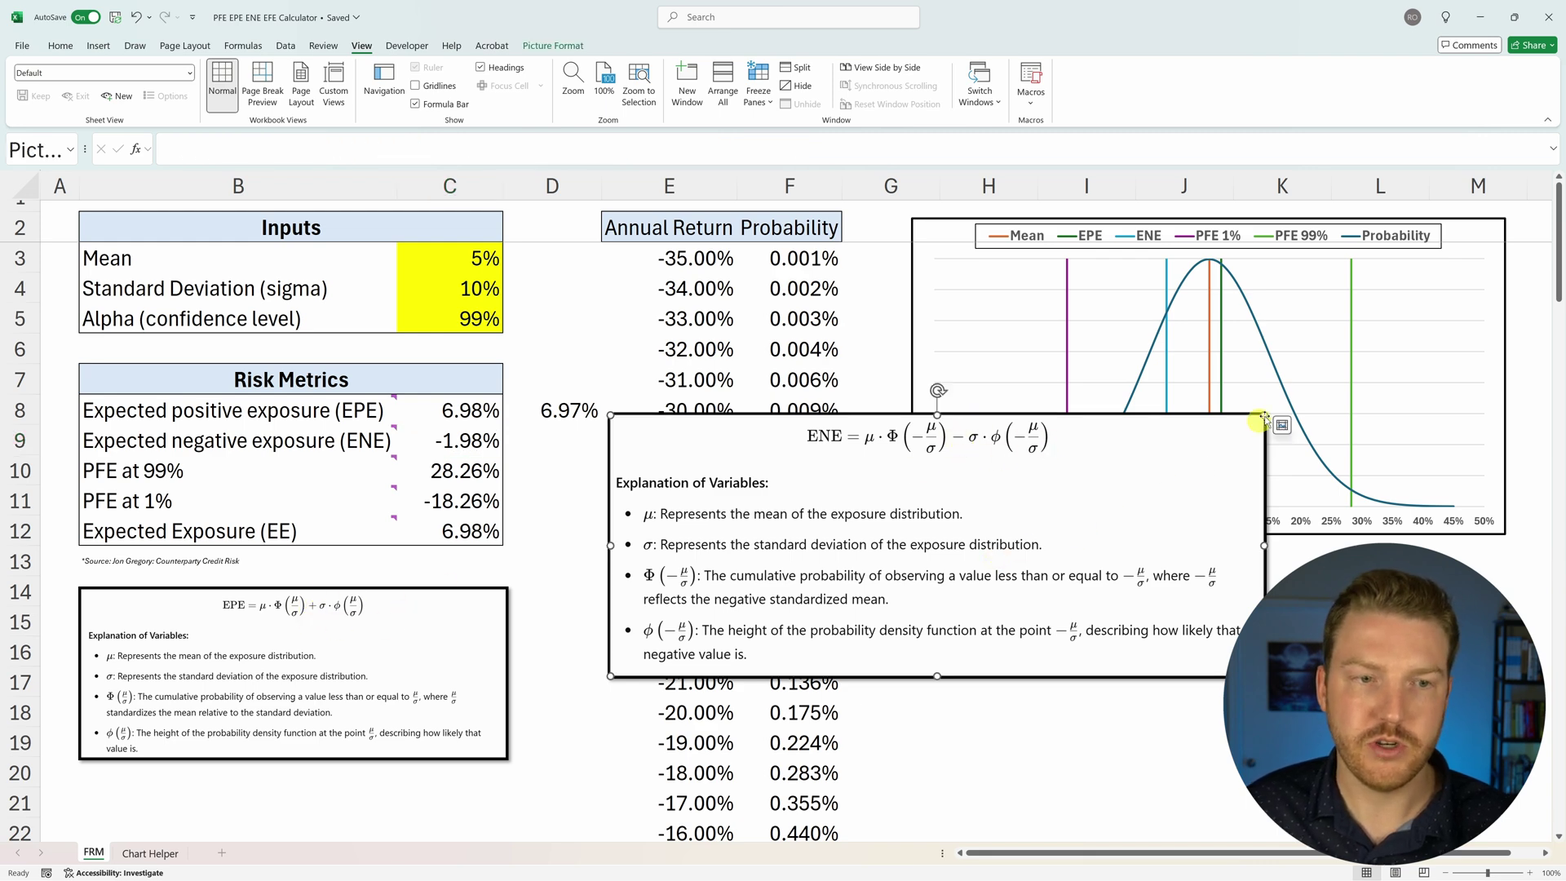
{"action": "left_click_drag", "start_coordinate": [1264, 414], "coordinate": [1071, 491]}
{"action": "scroll", "coordinate": [938, 445], "scroll_direction": "down", "scroll_amount": 2}
{"action": "left_click_drag", "start_coordinate": [946, 455], "coordinate": [387, 733]}
{"action": "left_click_drag", "start_coordinate": [542, 785], "coordinate": [501, 751]}
Step: Enter =SUMPRODUCT(E3:E37,F3:F37) in D9 and compare its -1.97% with the -1.98% ENE
{"action": "scroll", "coordinate": [538, 718], "scroll_direction": "up", "scroll_amount": 2}
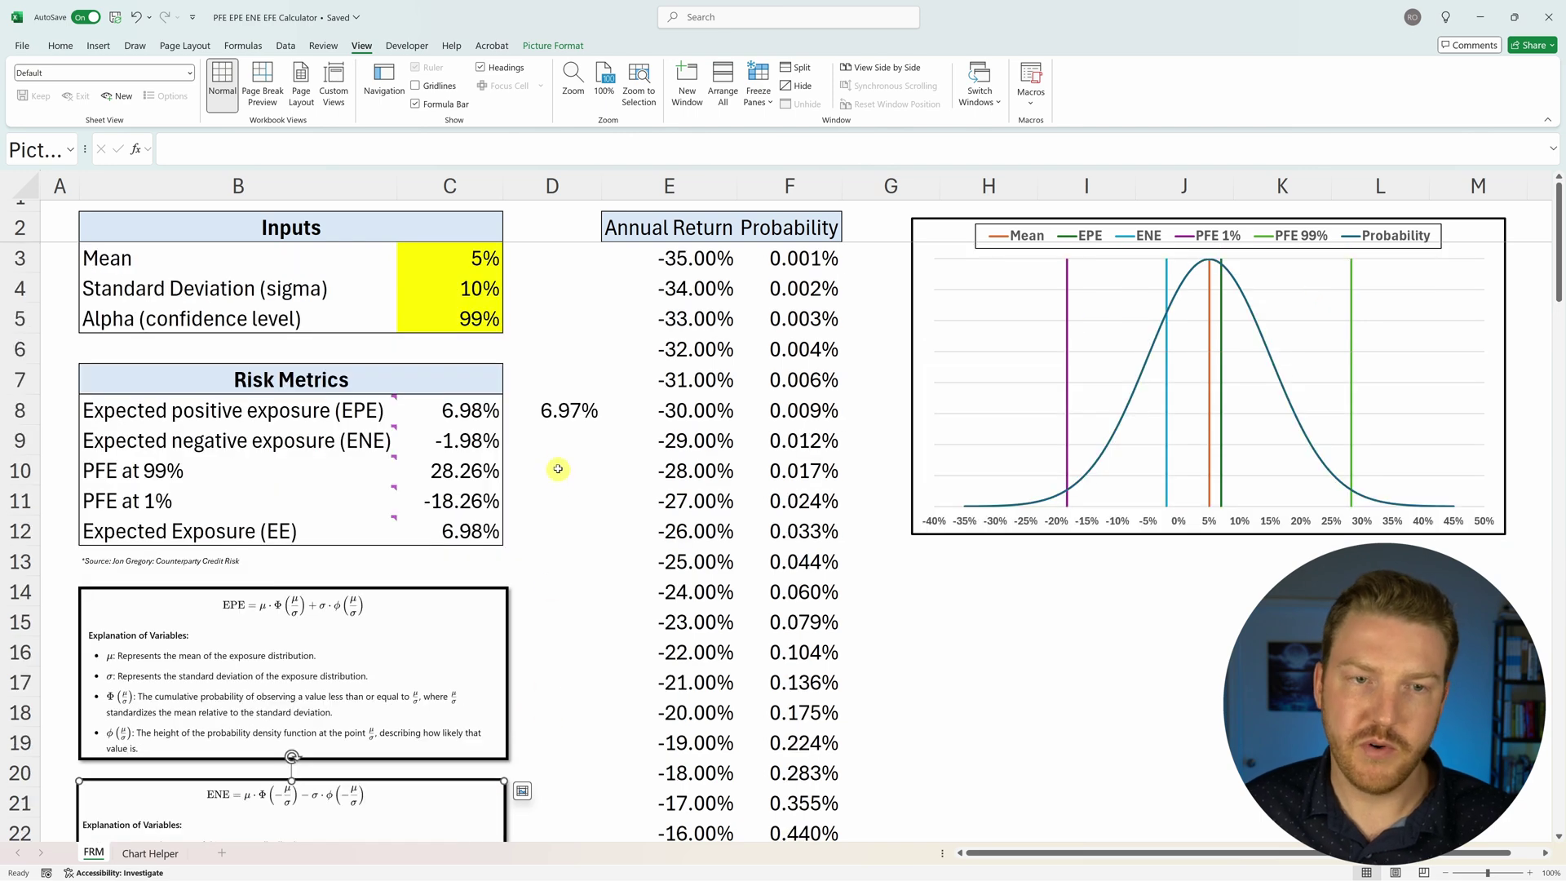
{"action": "left_click", "coordinate": [560, 441]}
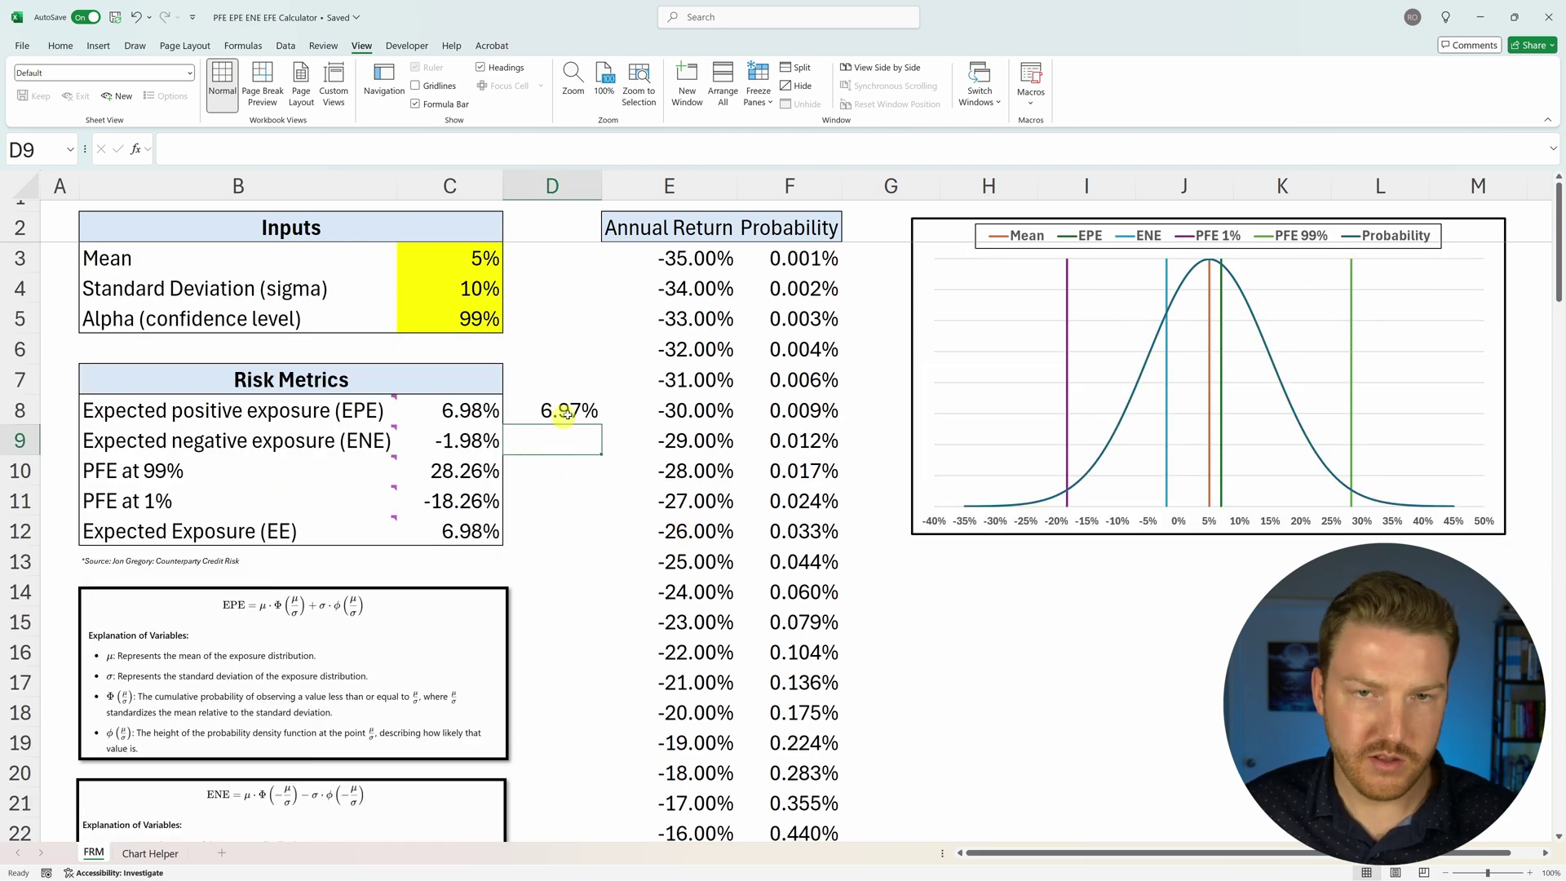
{"action": "left_click", "coordinate": [716, 349]}
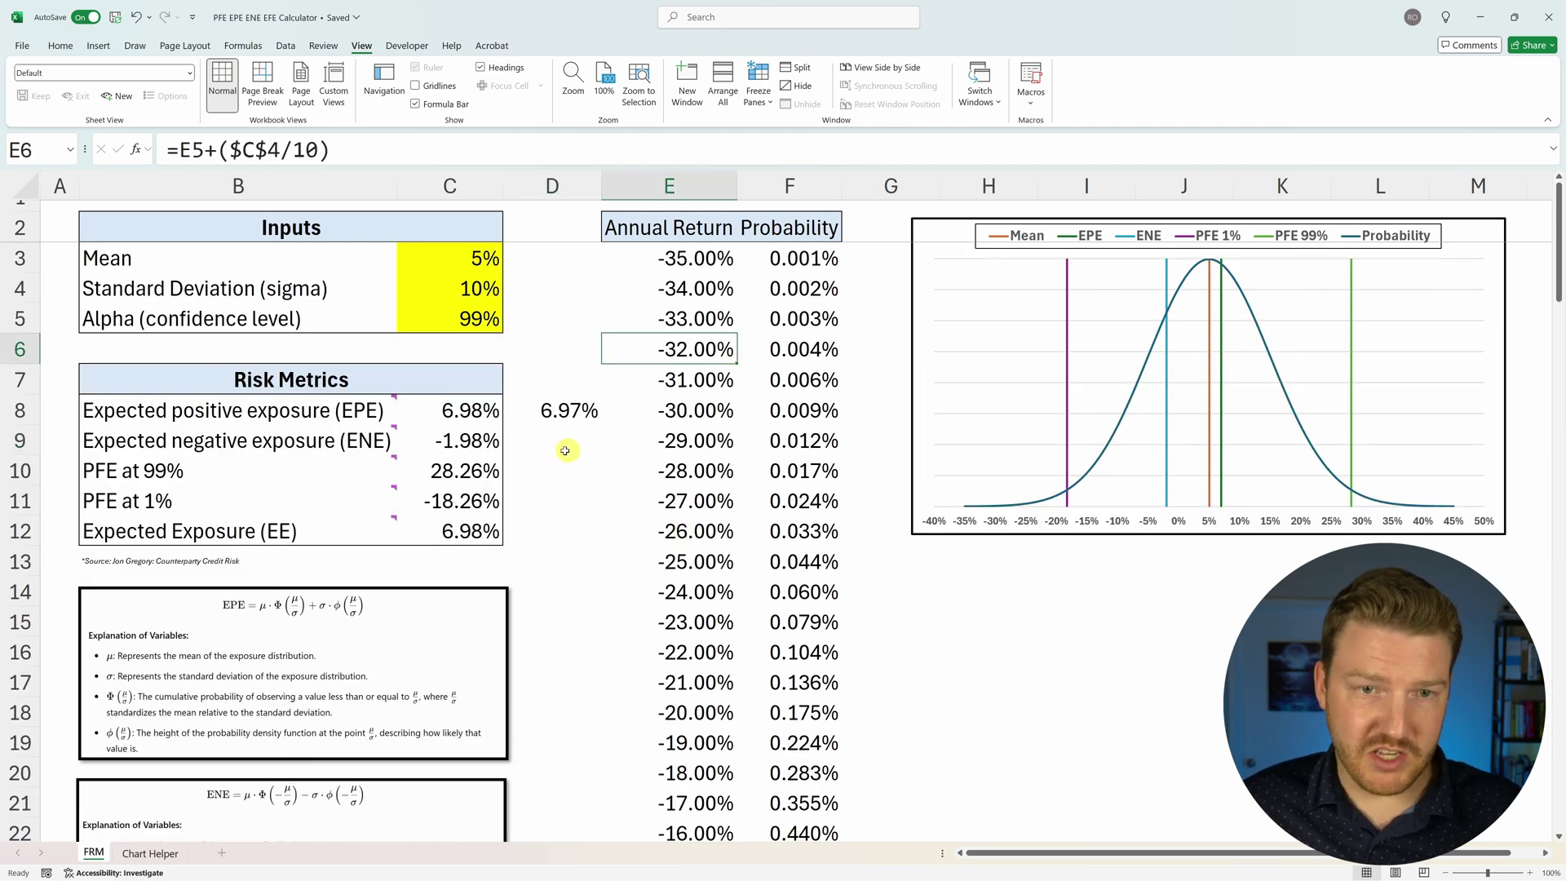
{"action": "left_click", "coordinate": [552, 437]}
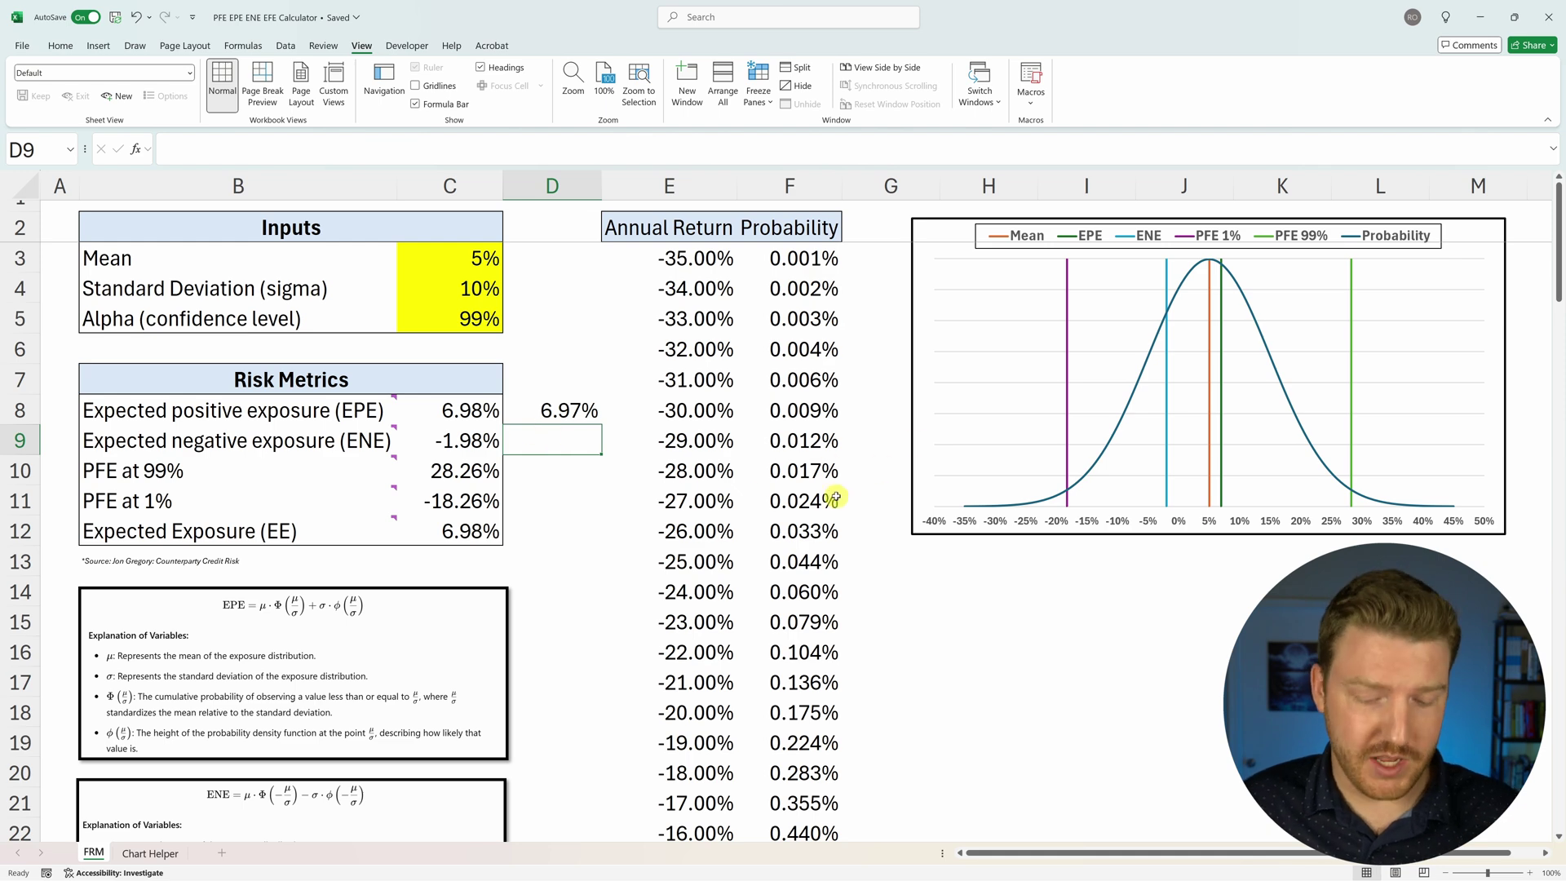
{"action": "type", "text": "=su"}
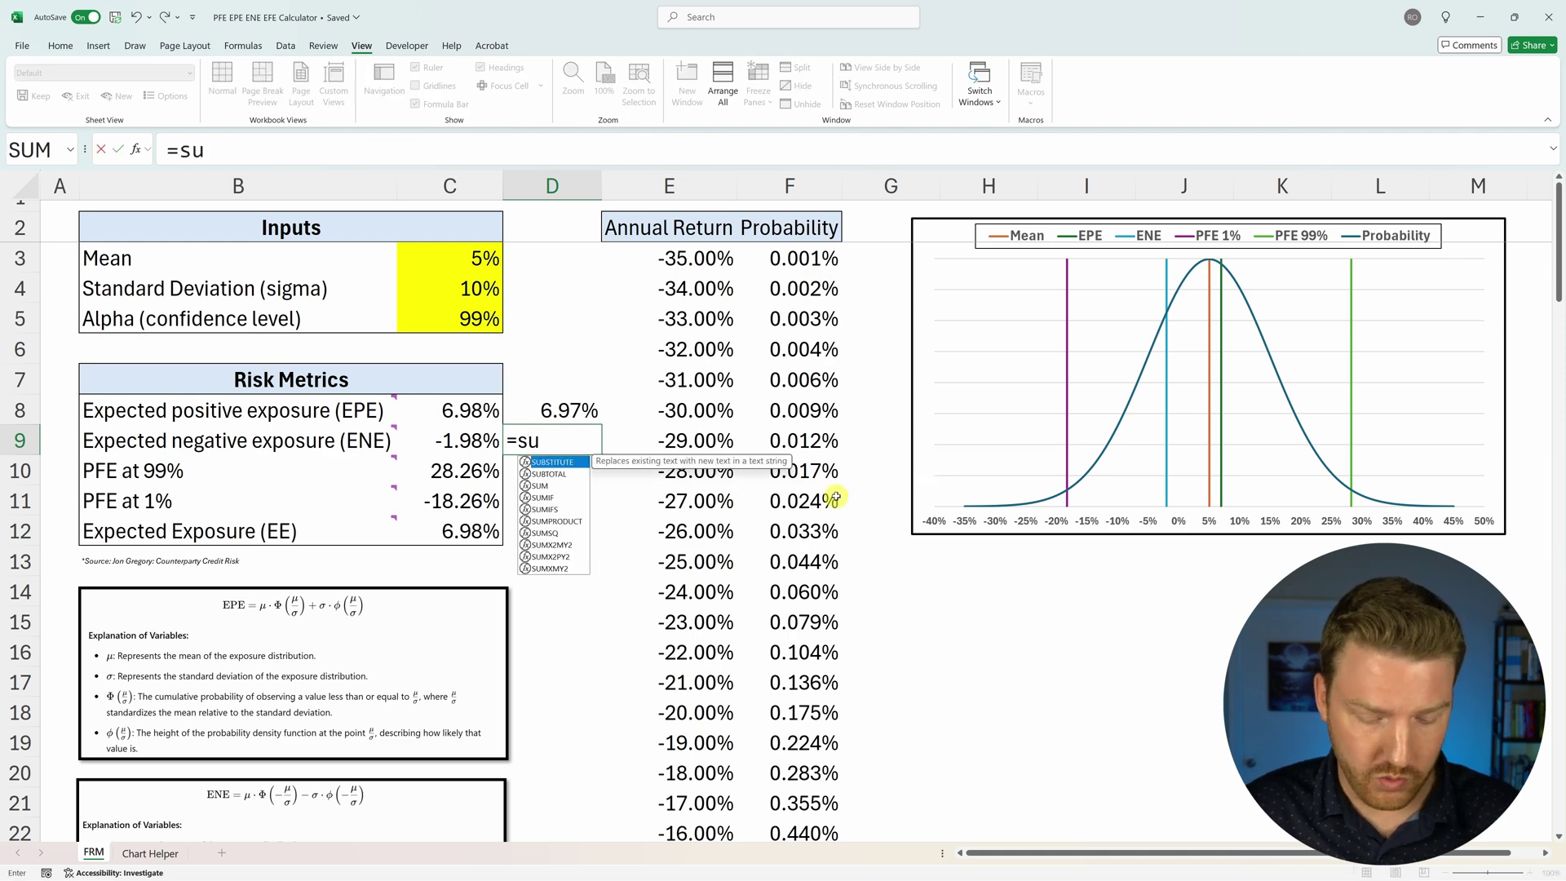
{"action": "type", "text": "mpr"}
{"action": "key", "text": "Tab"}
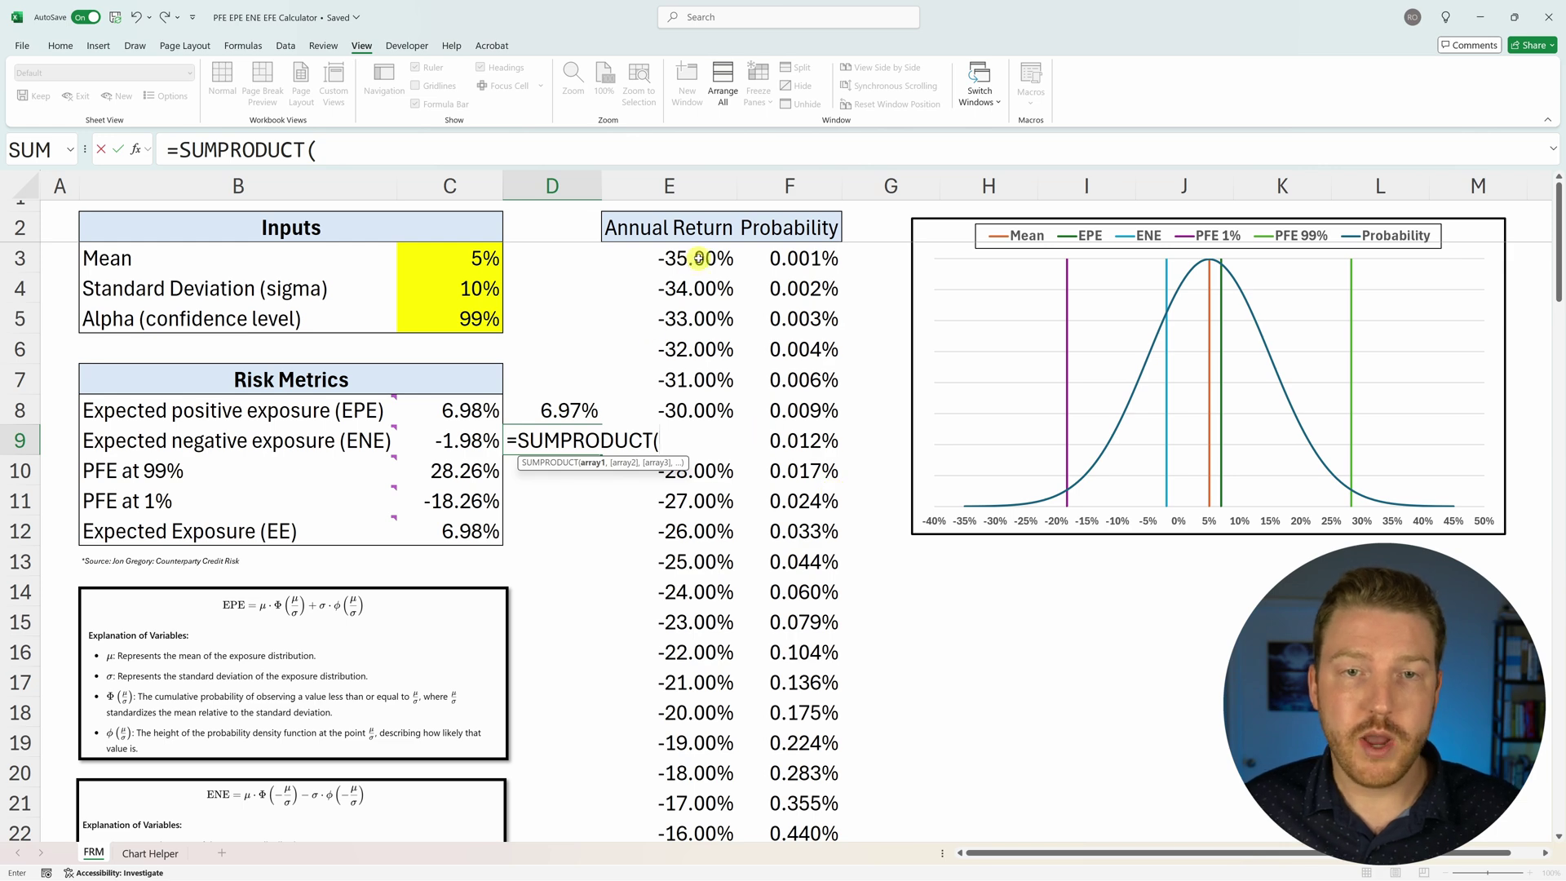
{"action": "left_click_drag", "start_coordinate": [694, 258], "coordinate": [700, 690]}
{"action": "type", "text": ","}
{"action": "scroll", "coordinate": [768, 469], "scroll_direction": "up", "scroll_amount": 3}
{"action": "scroll", "coordinate": [769, 469], "scroll_direction": "up", "scroll_amount": 4}
{"action": "left_click_drag", "start_coordinate": [812, 257], "coordinate": [797, 559]}
{"action": "key", "text": "Return"}
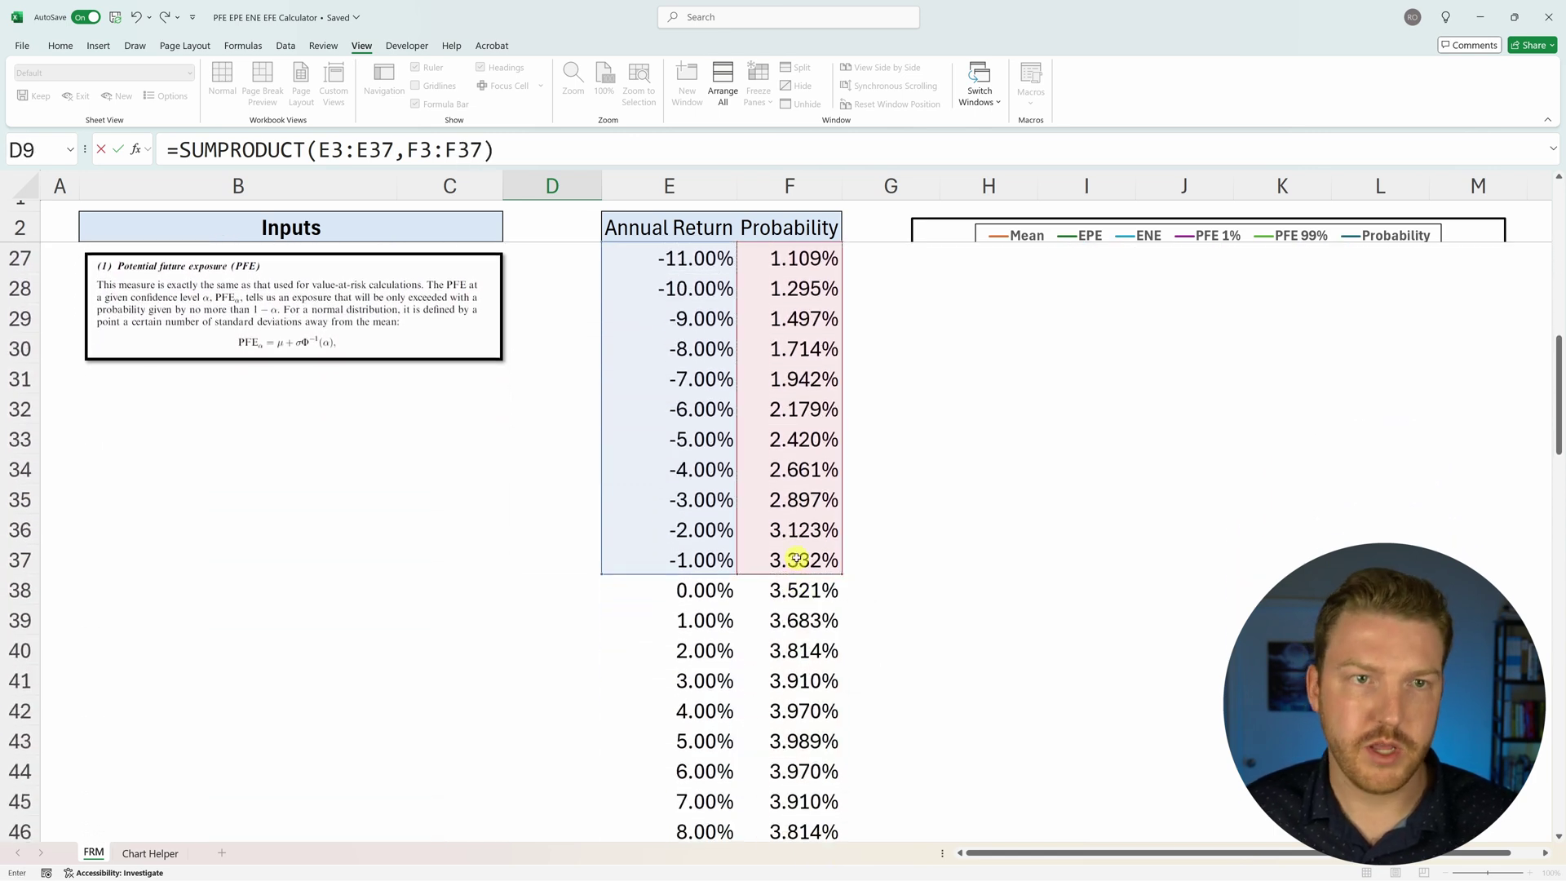
{"action": "scroll", "coordinate": [620, 506], "scroll_direction": "up", "scroll_amount": 8}
{"action": "left_click_drag", "start_coordinate": [542, 441], "coordinate": [482, 440]}
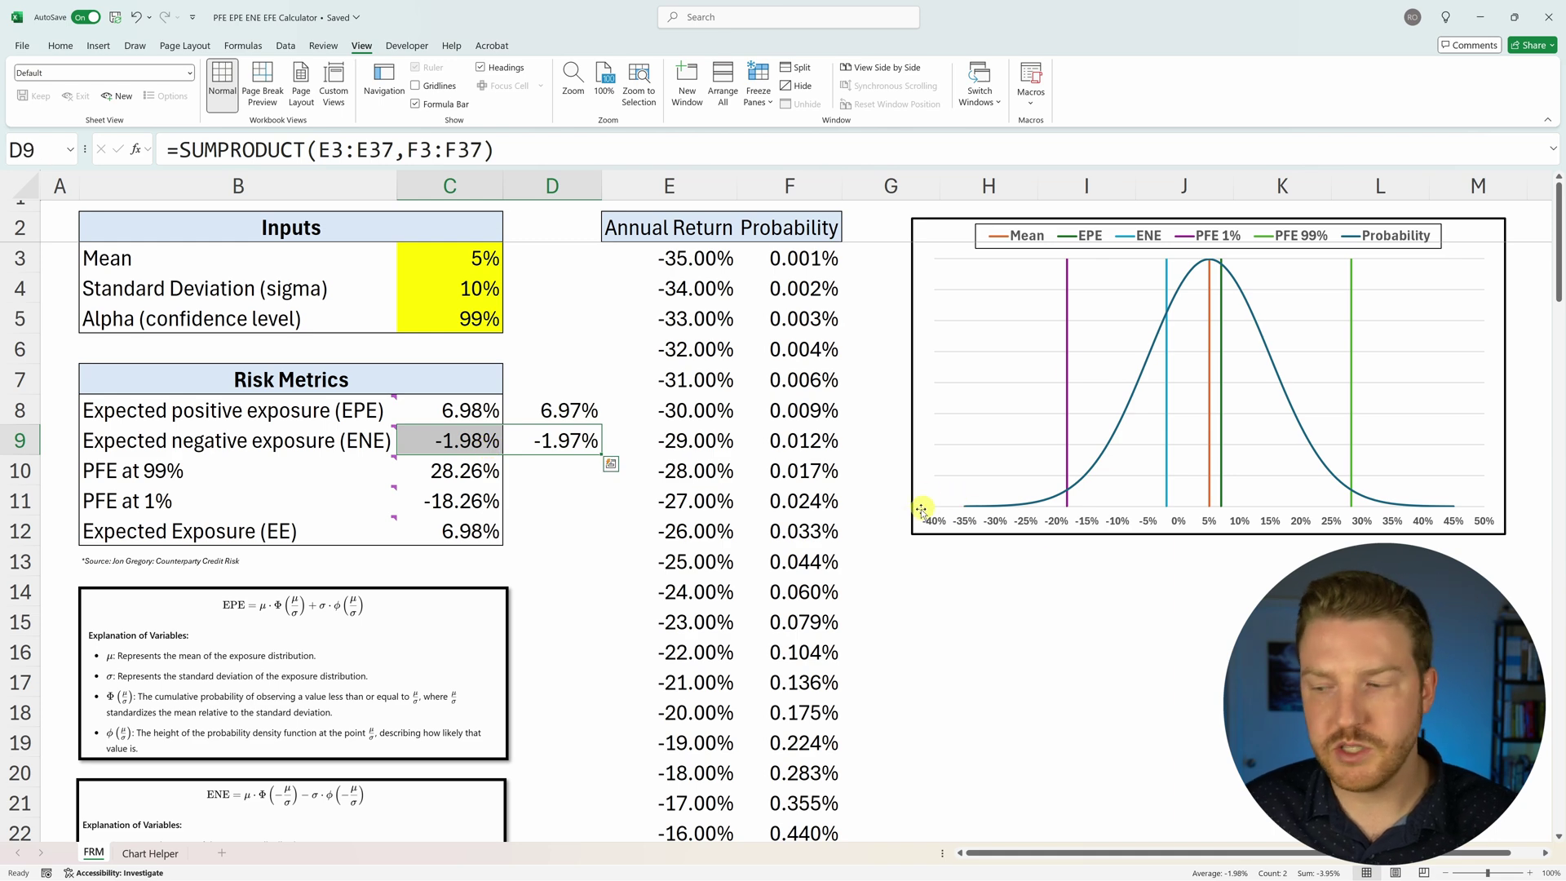
{"action": "left_click", "coordinate": [552, 495]}
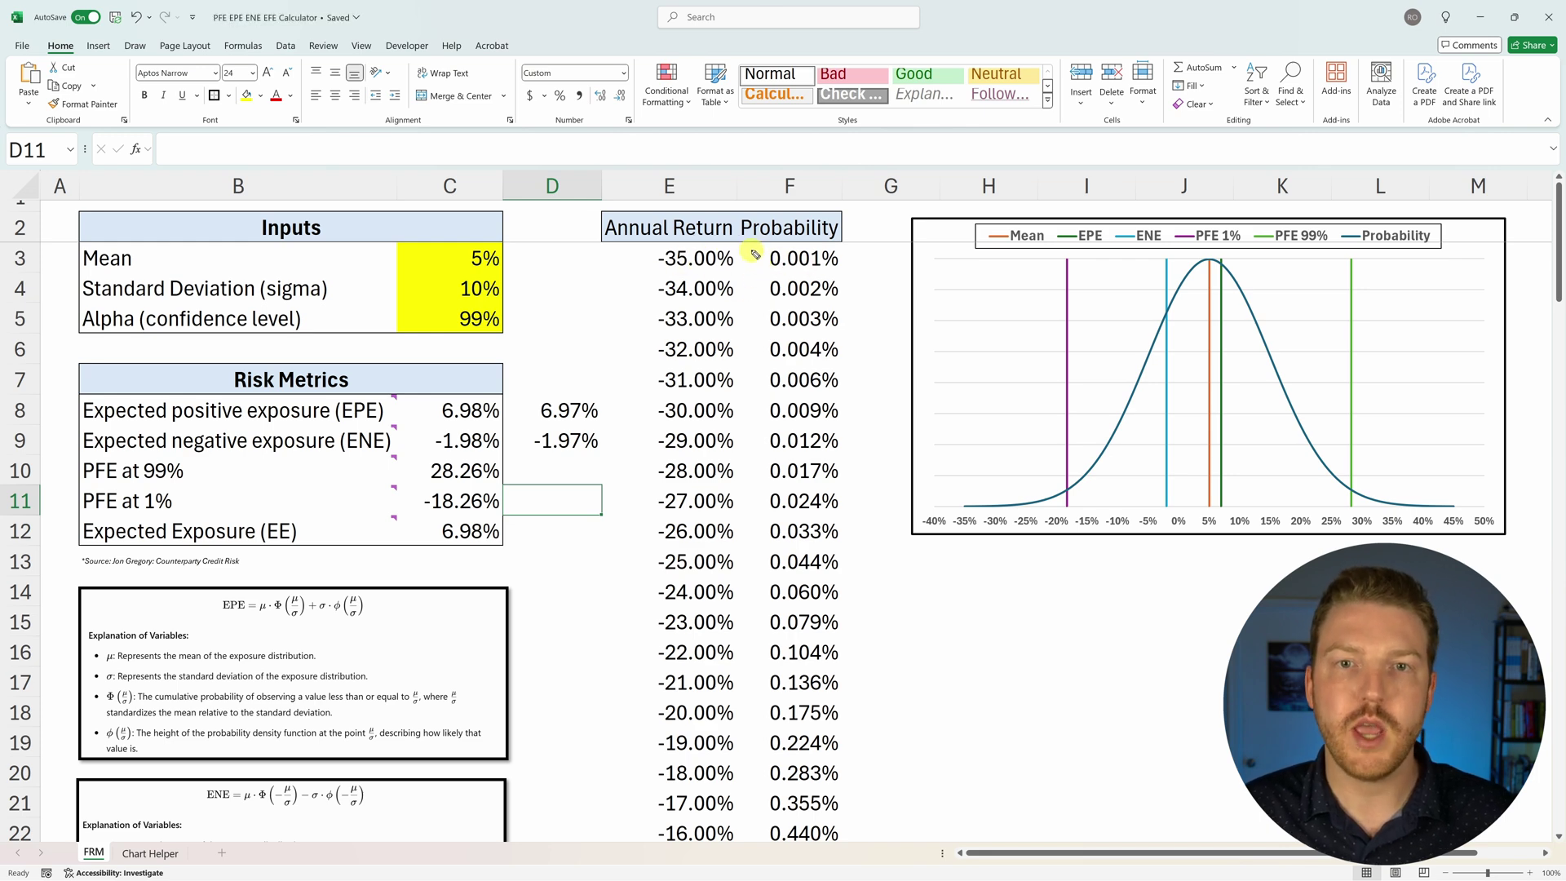
{"action": "left_click", "coordinate": [753, 256]}
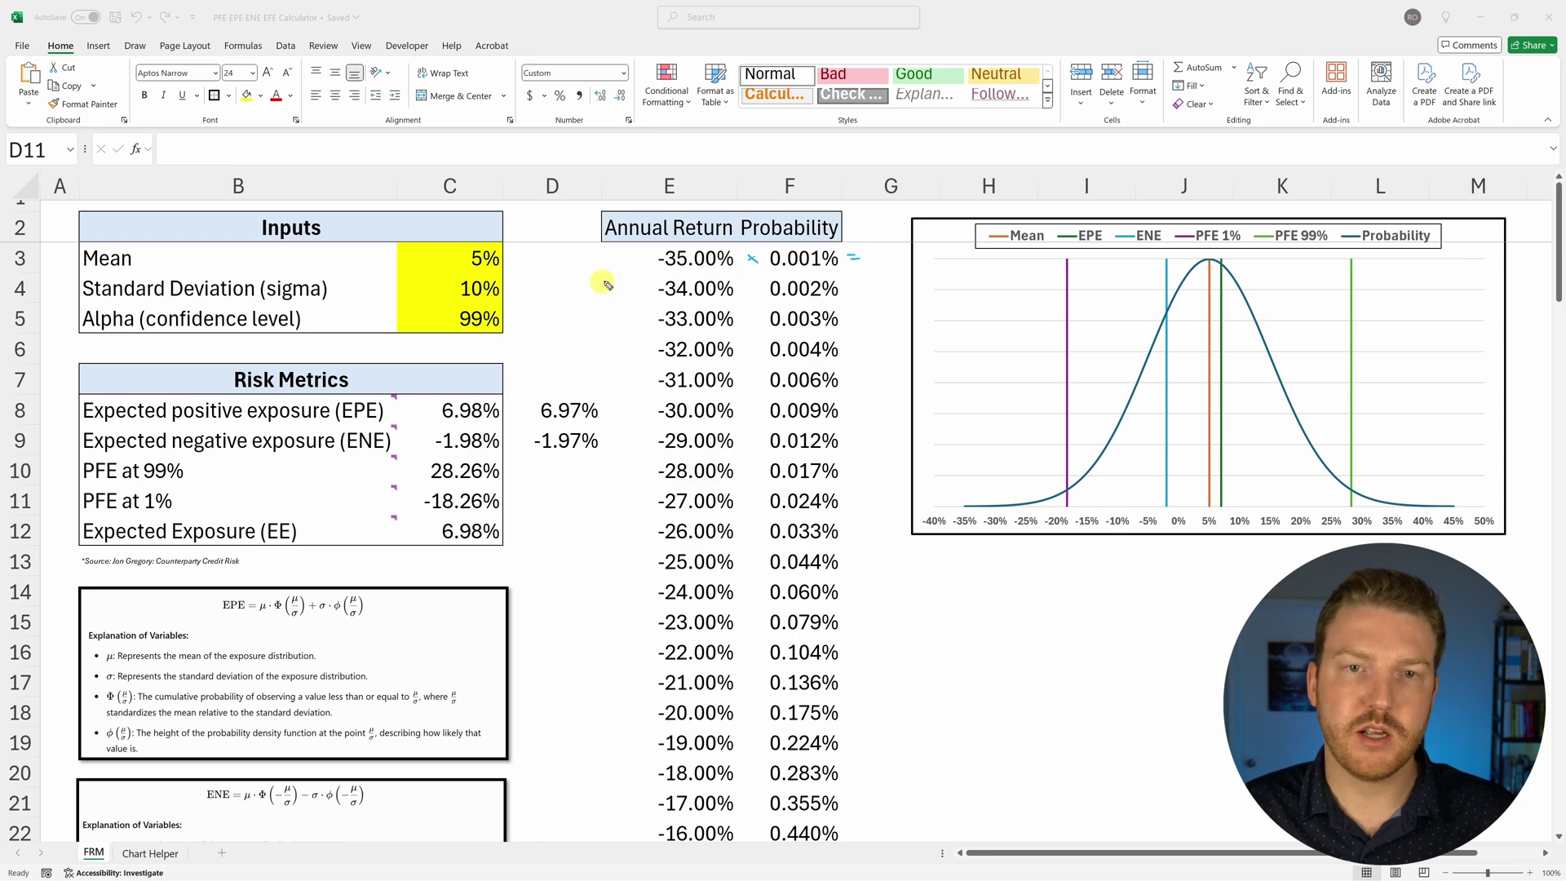
{"action": "left_click_drag", "start_coordinate": [651, 280], "coordinate": [647, 306]}
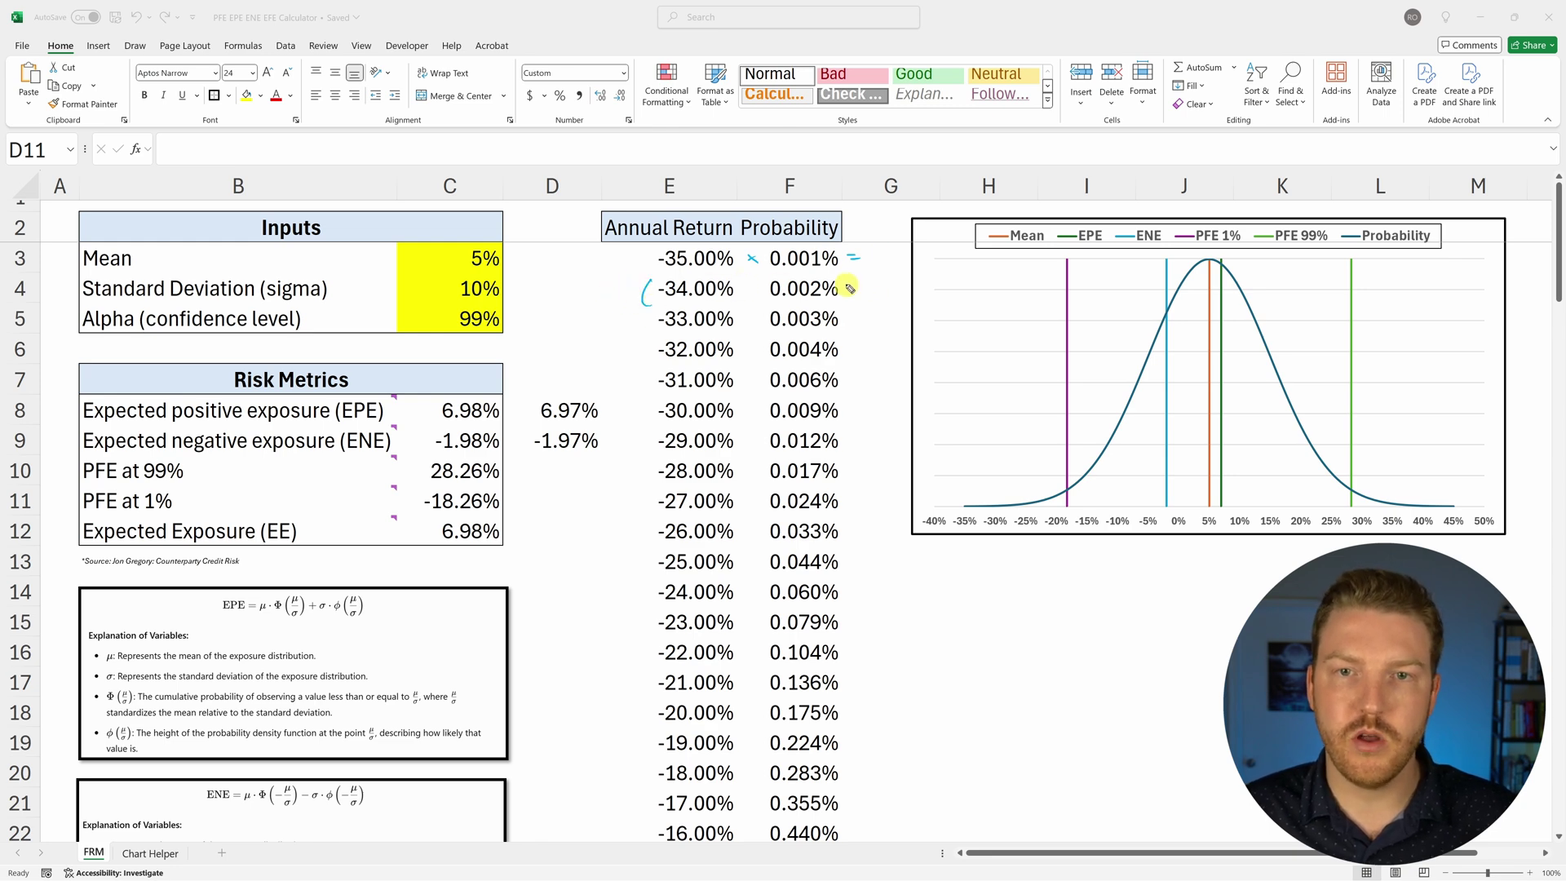
{"action": "left_click_drag", "start_coordinate": [845, 283], "coordinate": [845, 306]}
{"action": "left_click_drag", "start_coordinate": [620, 283], "coordinate": [621, 301]}
{"action": "left_click_drag", "start_coordinate": [610, 292], "coordinate": [635, 291]}
{"action": "left_click_drag", "start_coordinate": [746, 283], "coordinate": [760, 295]}
{"action": "left_click_drag", "start_coordinate": [760, 283], "coordinate": [746, 295]}
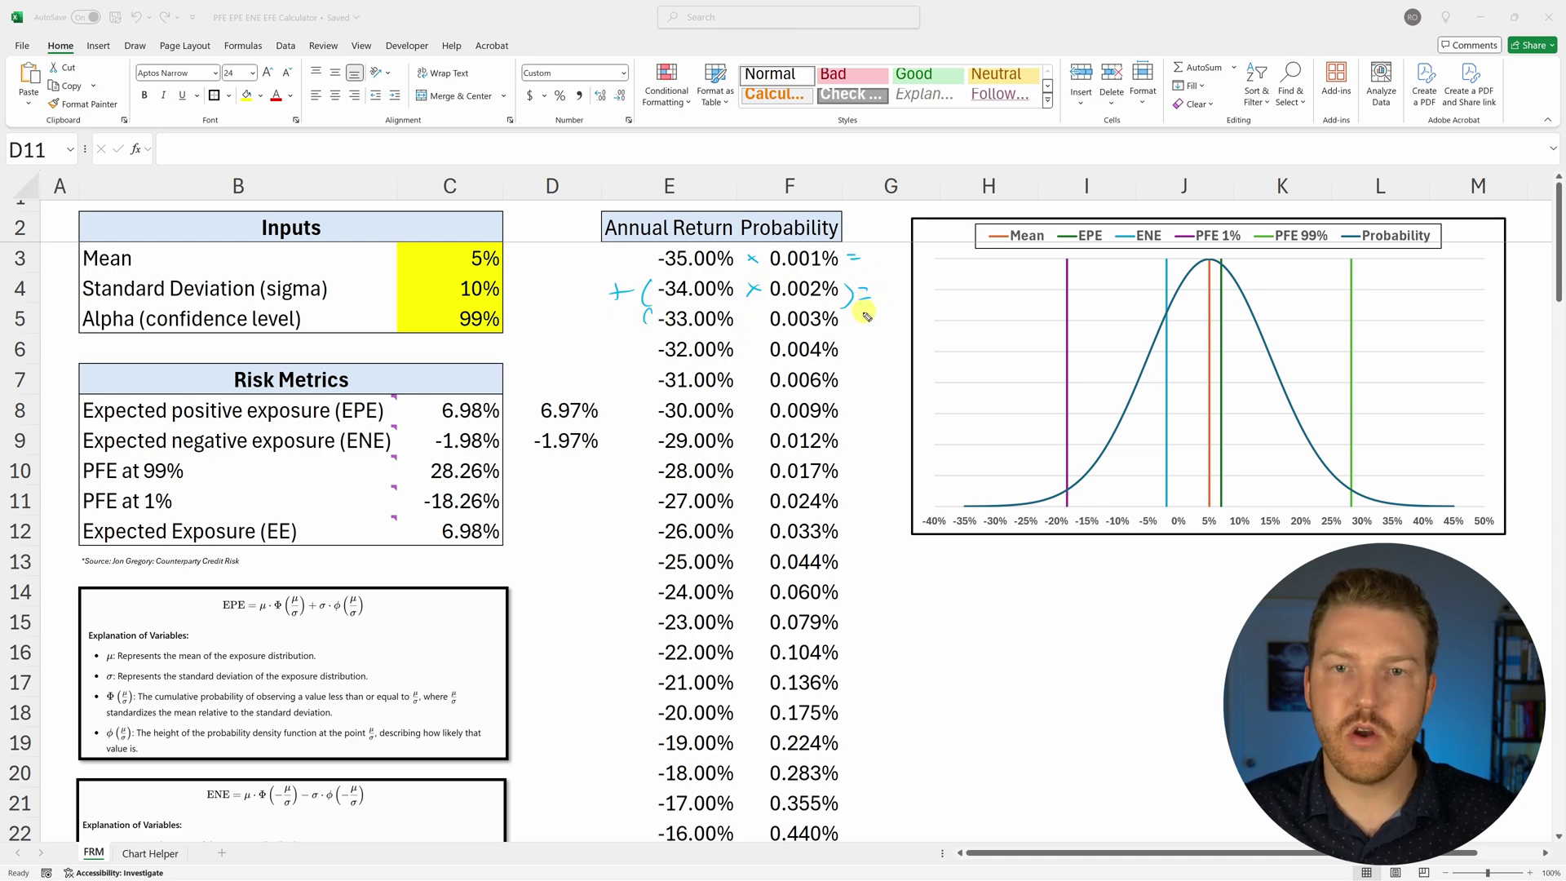
{"action": "left_click_drag", "start_coordinate": [845, 313], "coordinate": [847, 334]}
{"action": "left_click_drag", "start_coordinate": [625, 308], "coordinate": [624, 323]}
{"action": "left_click_drag", "start_coordinate": [617, 317], "coordinate": [635, 314]}
{"action": "left_click_drag", "start_coordinate": [747, 325], "coordinate": [758, 324]}
{"action": "left_click_drag", "start_coordinate": [865, 316], "coordinate": [878, 324]}
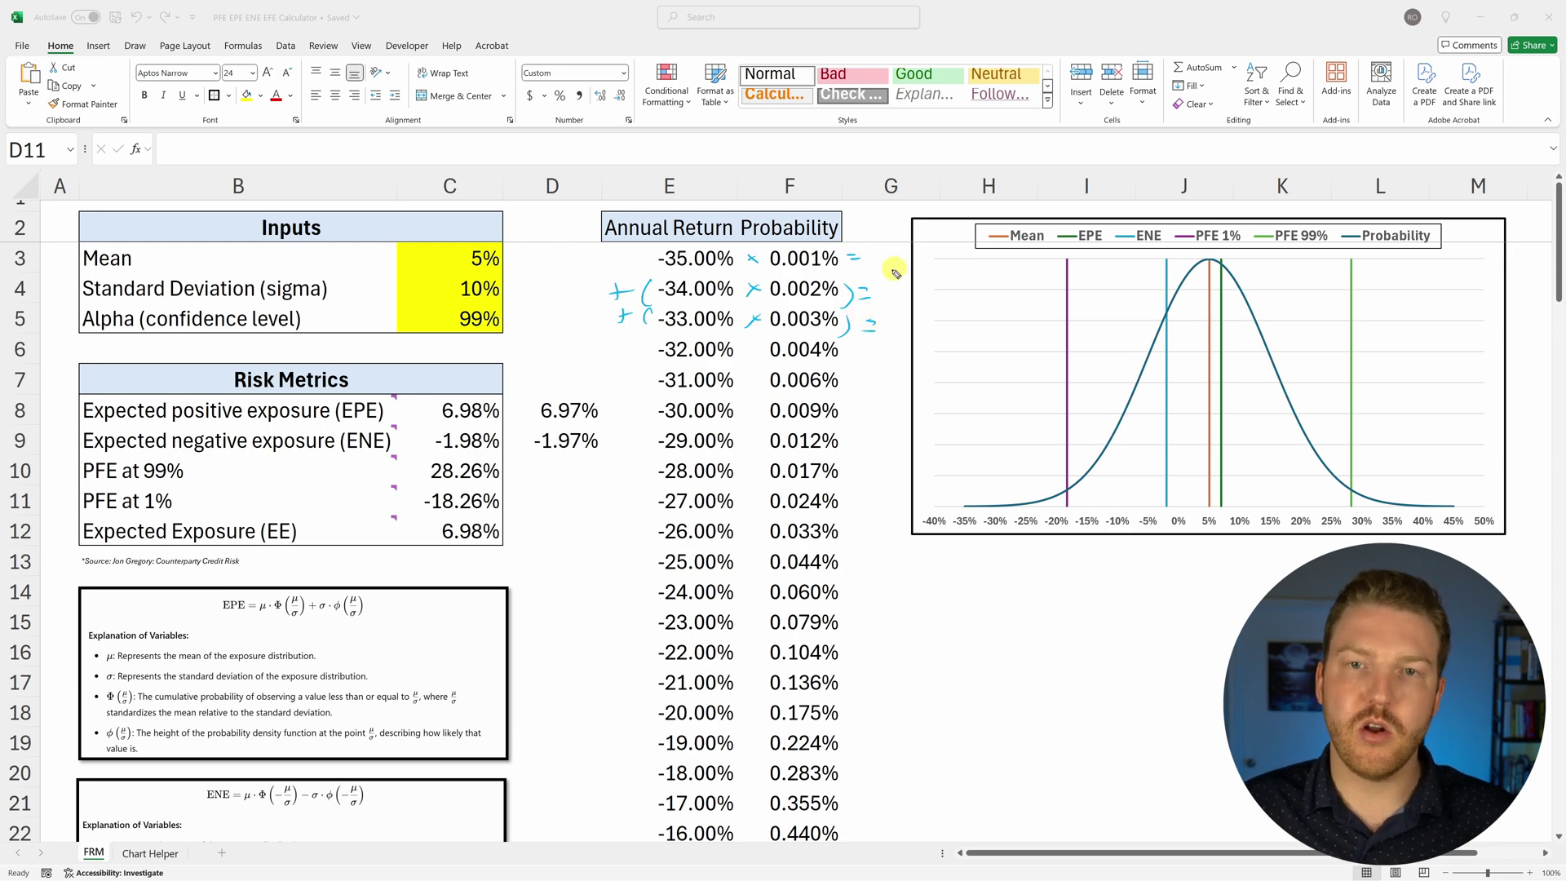
{"action": "left_click_drag", "start_coordinate": [895, 241], "coordinate": [871, 337]}
{"action": "mouse_move", "coordinate": [587, 470]}
{"action": "left_mouse_down"}
{"action": "mouse_move", "coordinate": [568, 471]}
{"action": "mouse_move", "coordinate": [628, 445]}
{"action": "mouse_move", "coordinate": [536, 458]}
{"action": "left_mouse_up"}
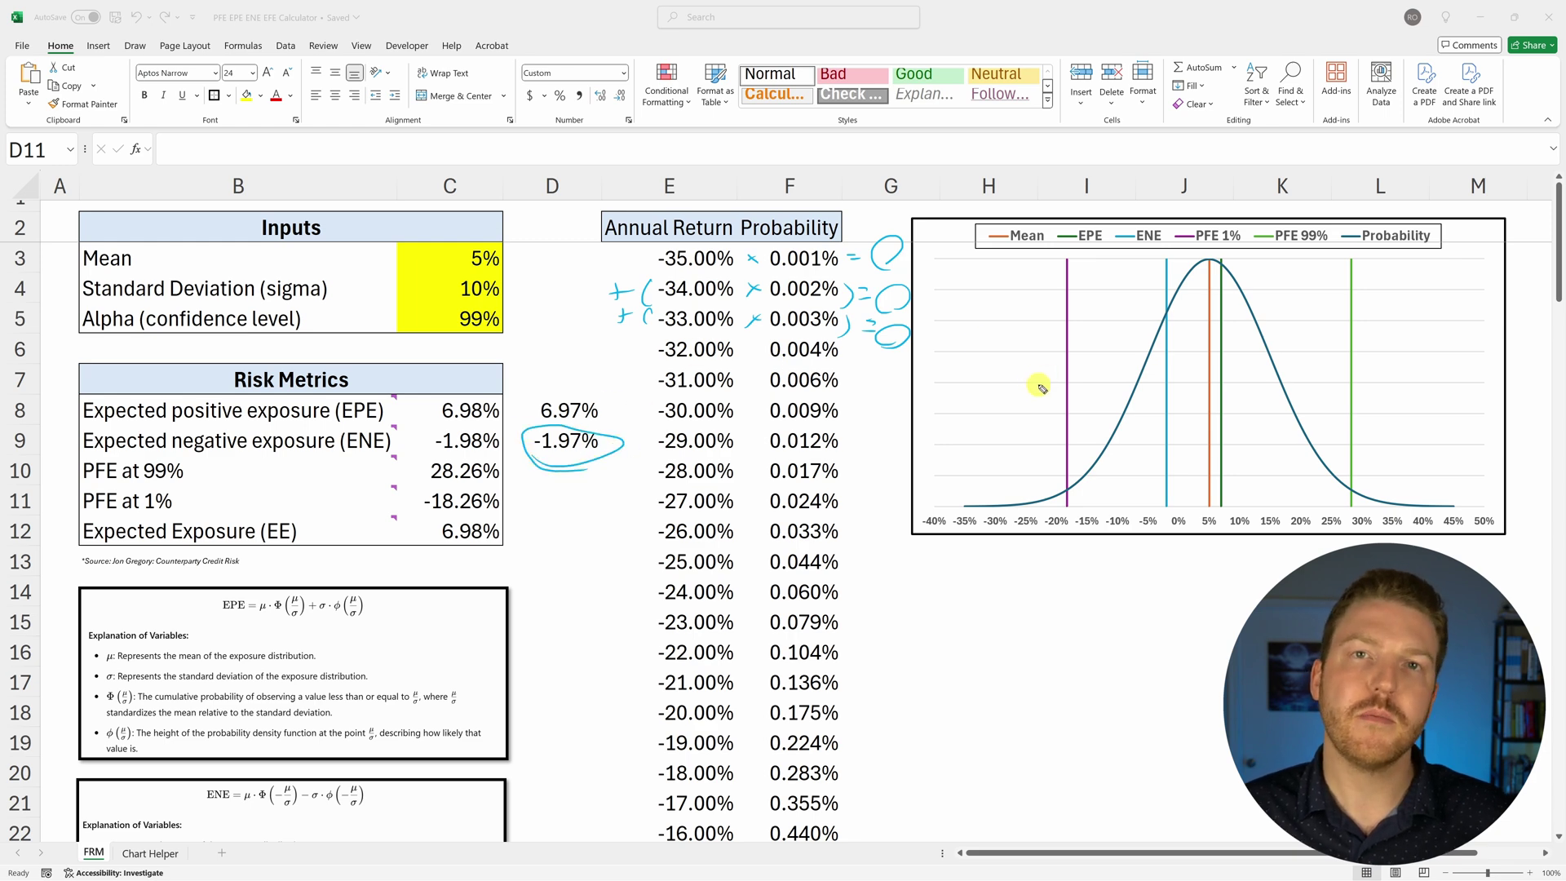
{"action": "key", "text": "Escape"}
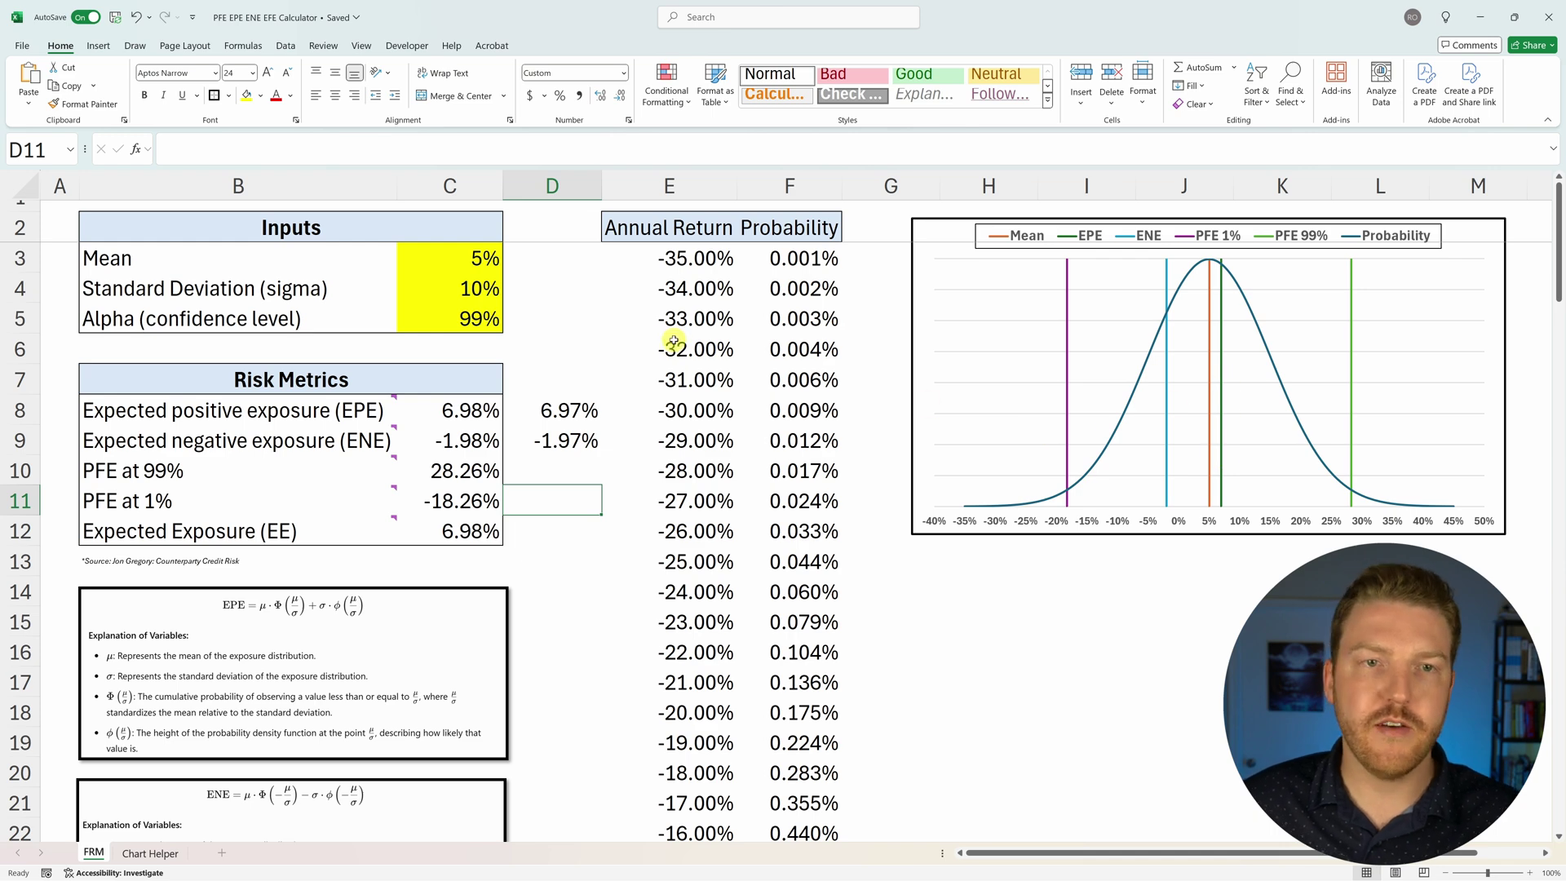
{"action": "left_click", "coordinate": [1210, 281]}
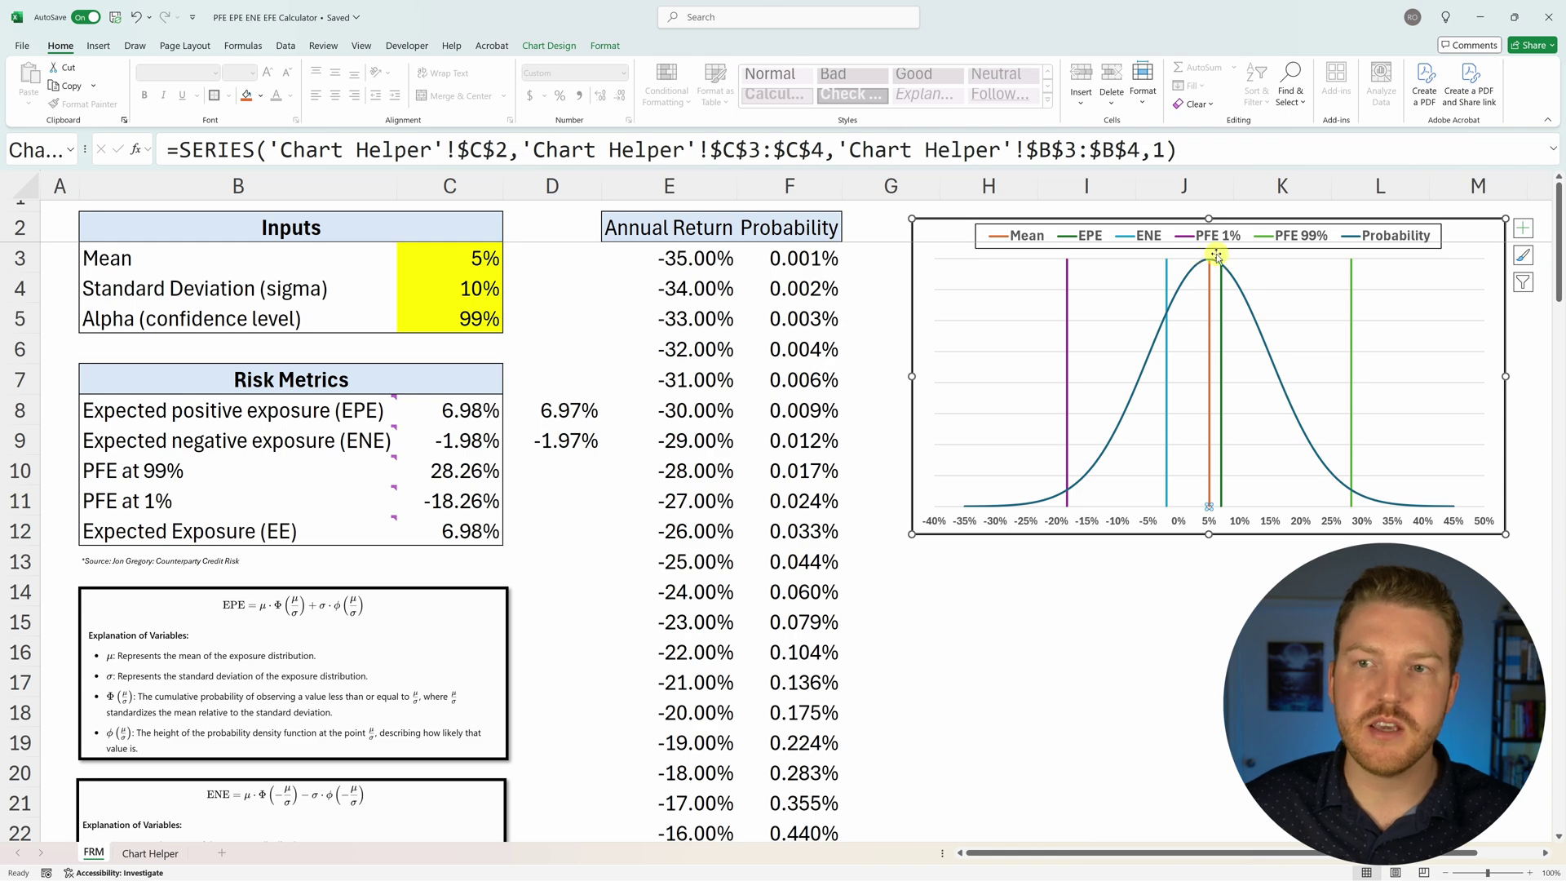
{"action": "left_click", "coordinate": [451, 259]}
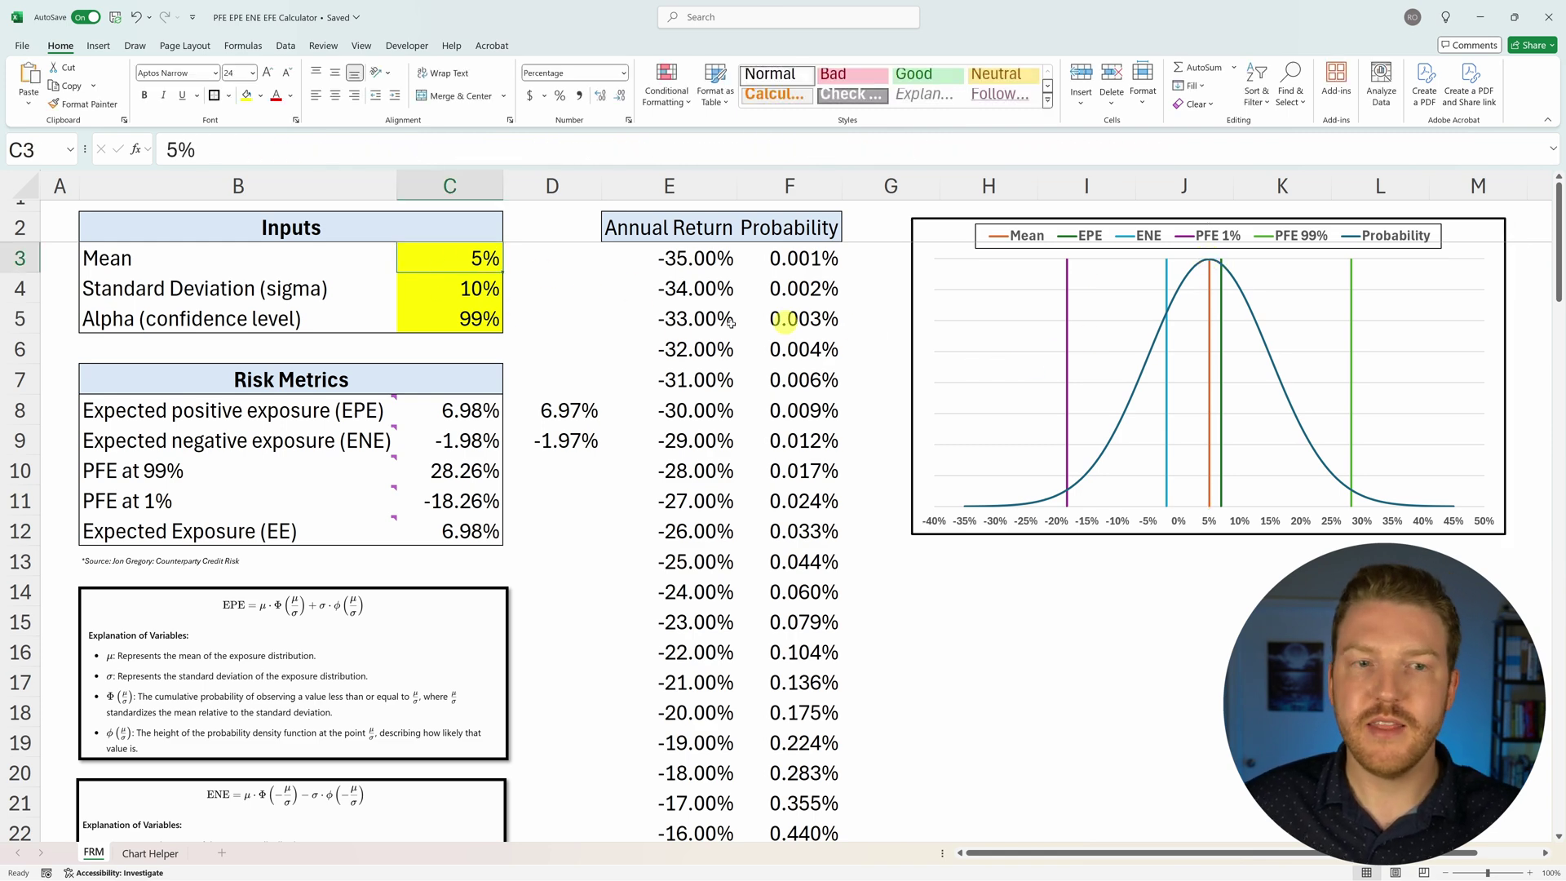
{"action": "left_click", "coordinate": [279, 416]}
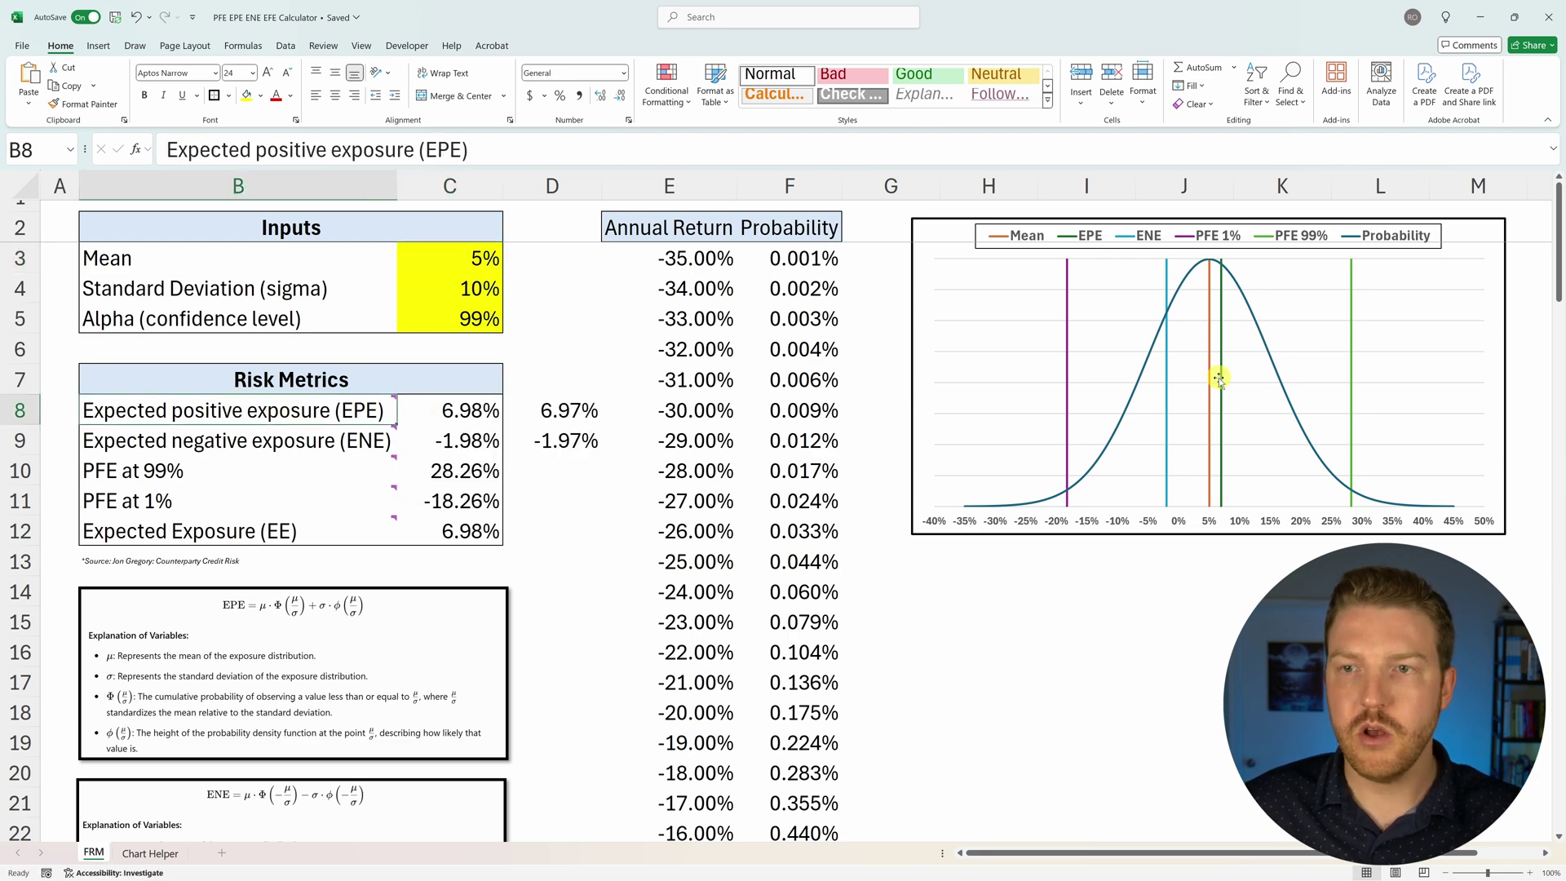
{"action": "left_click", "coordinate": [449, 411]}
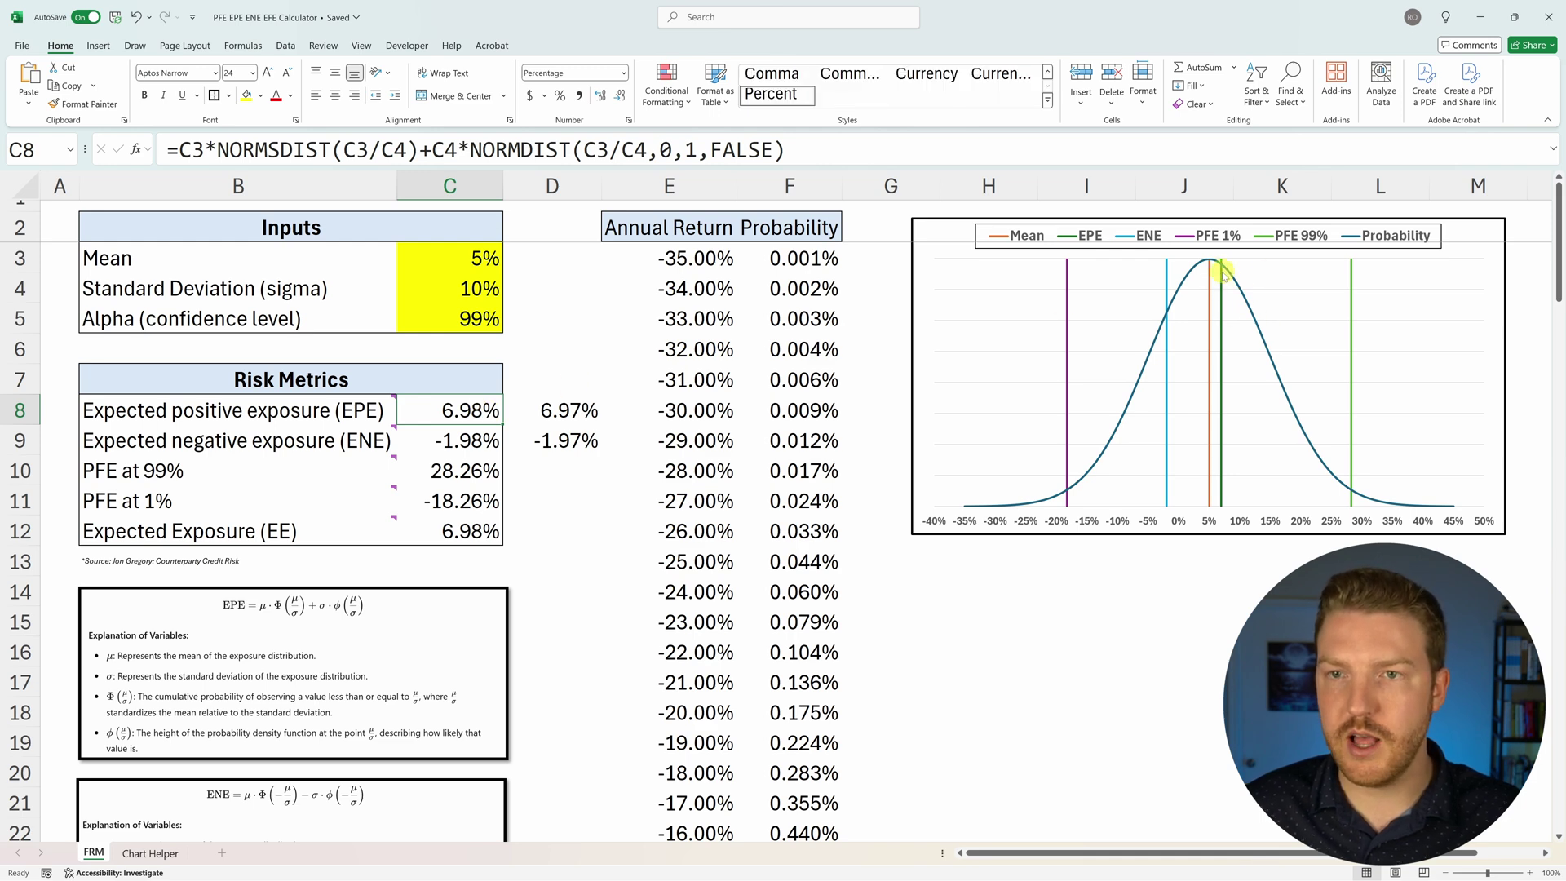
{"action": "mouse_move", "coordinate": [1223, 302]}
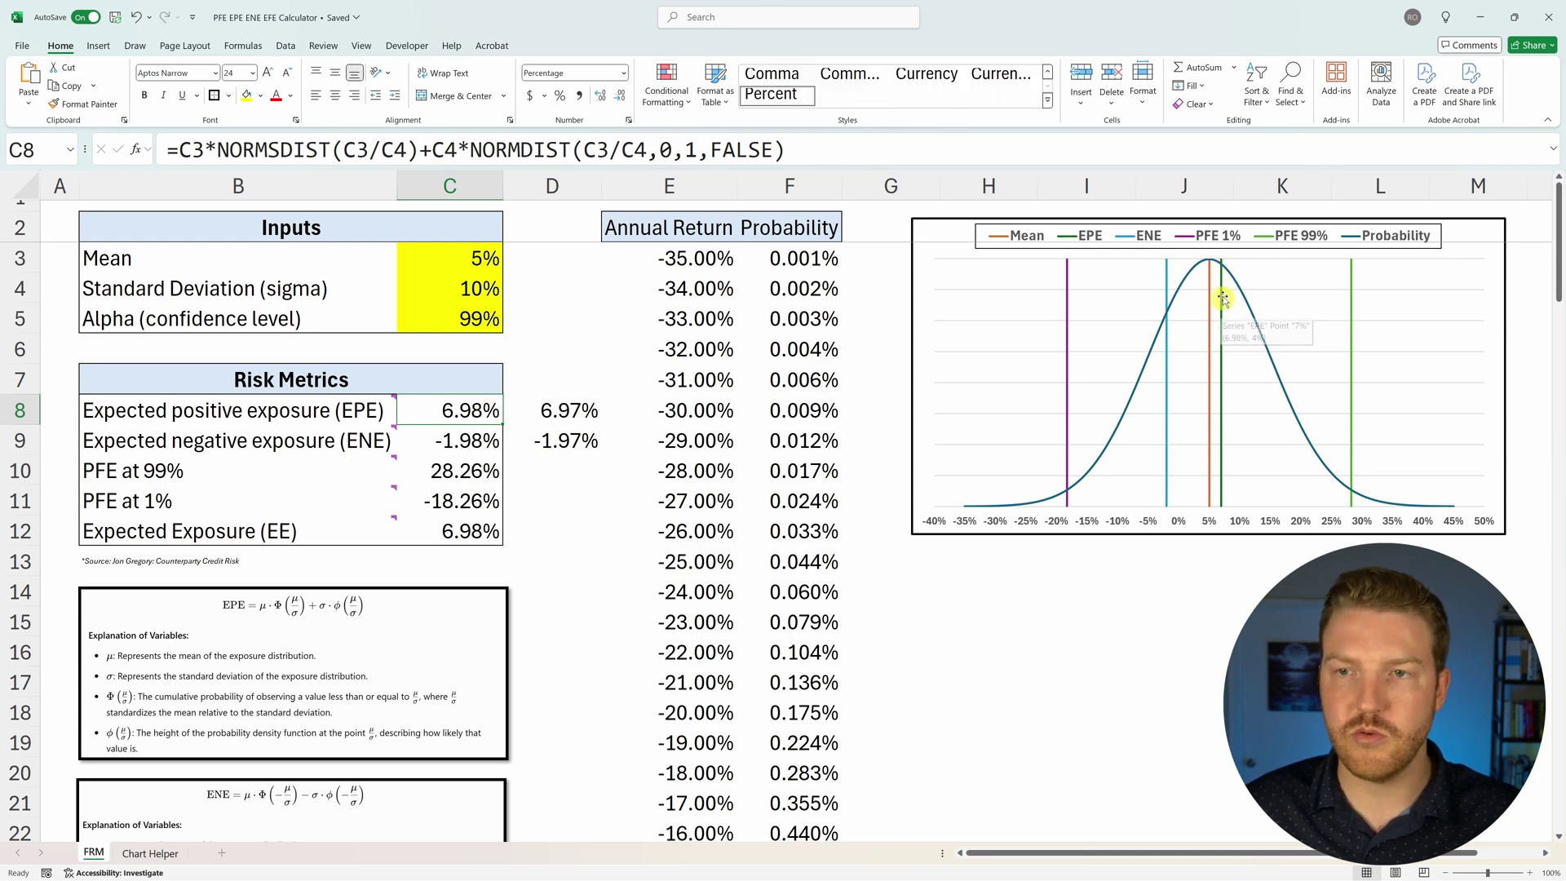
{"action": "left_click", "coordinate": [222, 440]}
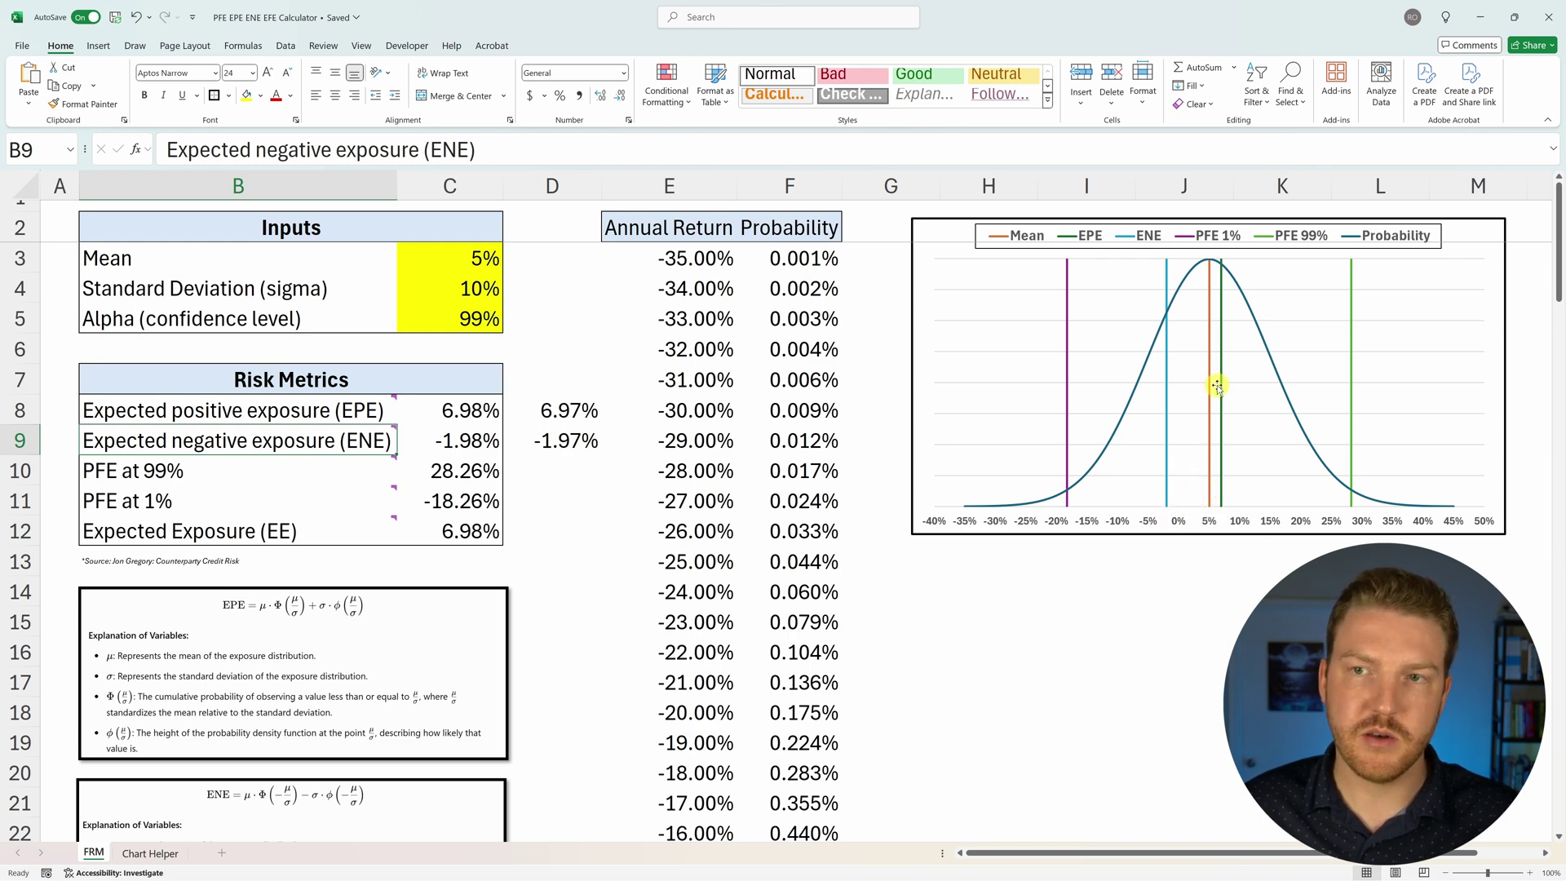
{"action": "left_click", "coordinate": [1167, 390]}
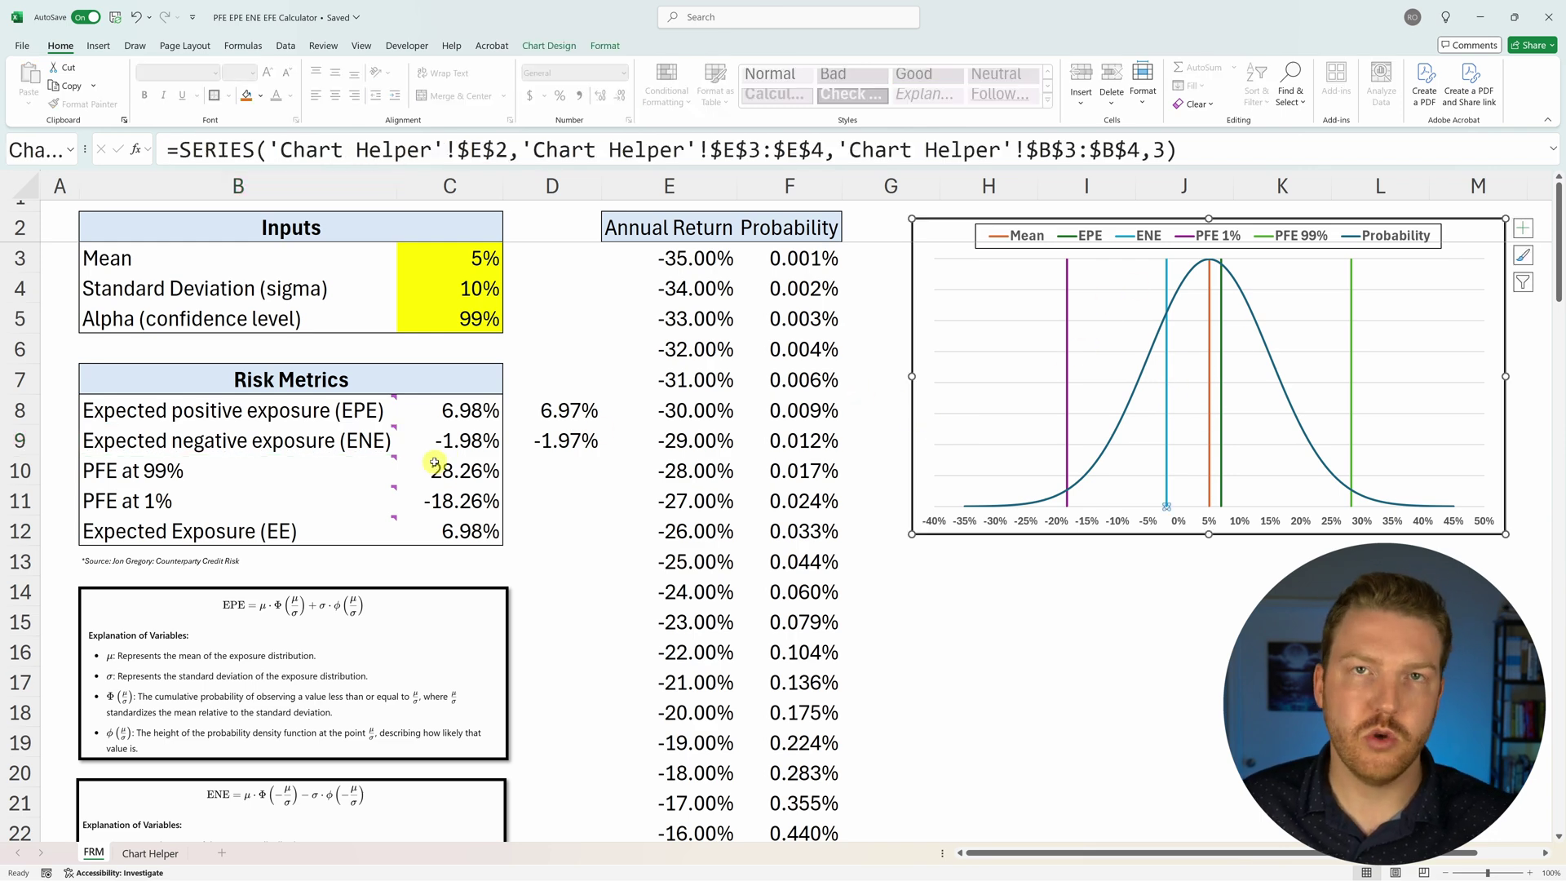
{"action": "mouse_move", "coordinate": [294, 499]}
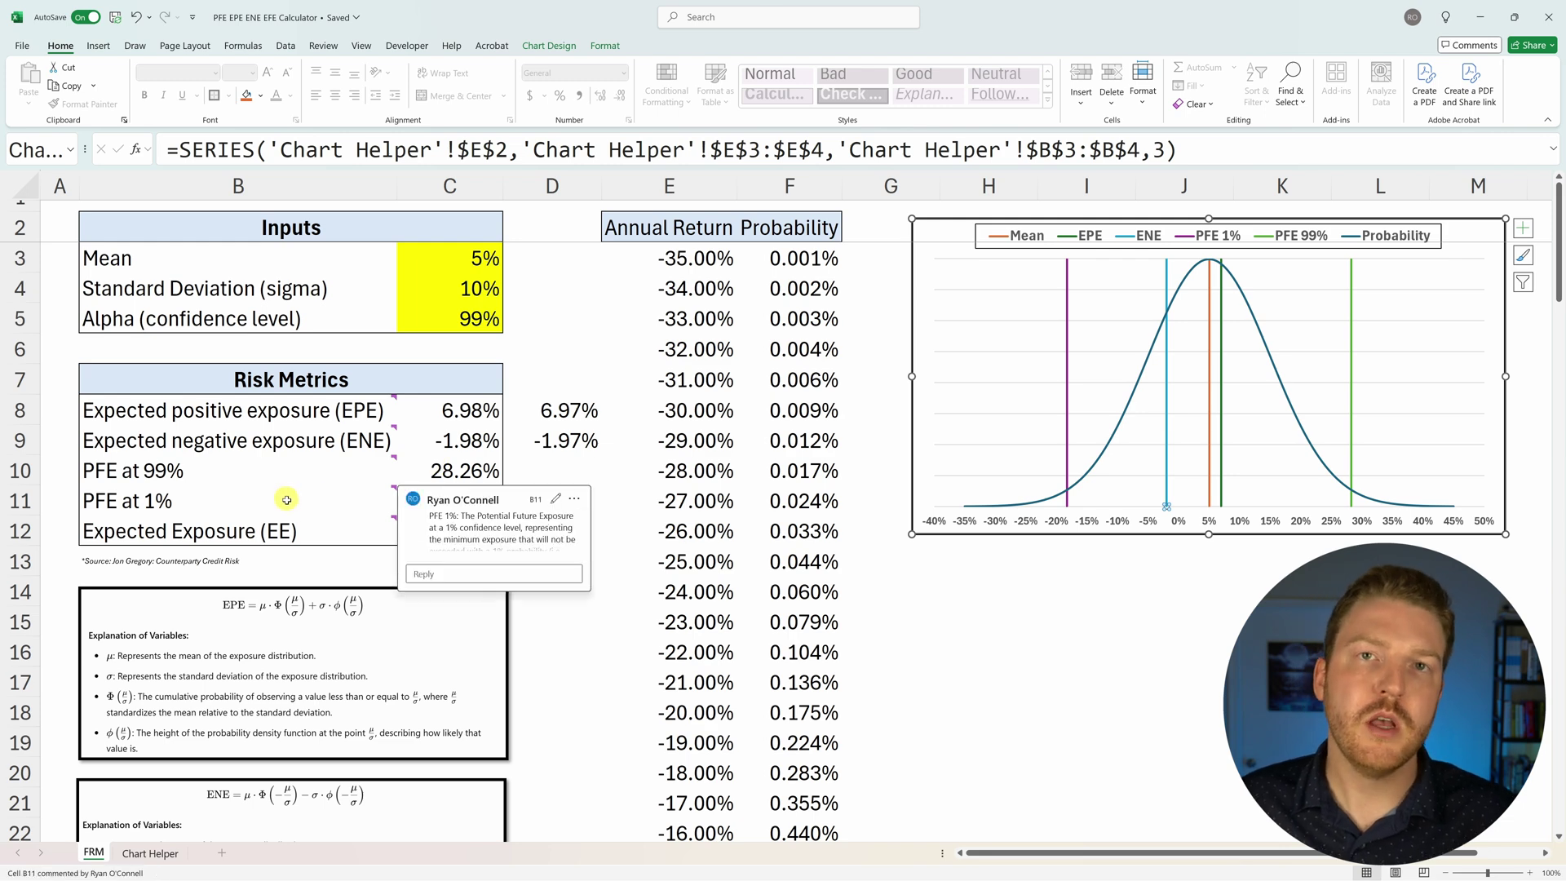
{"action": "left_click", "coordinate": [192, 477]}
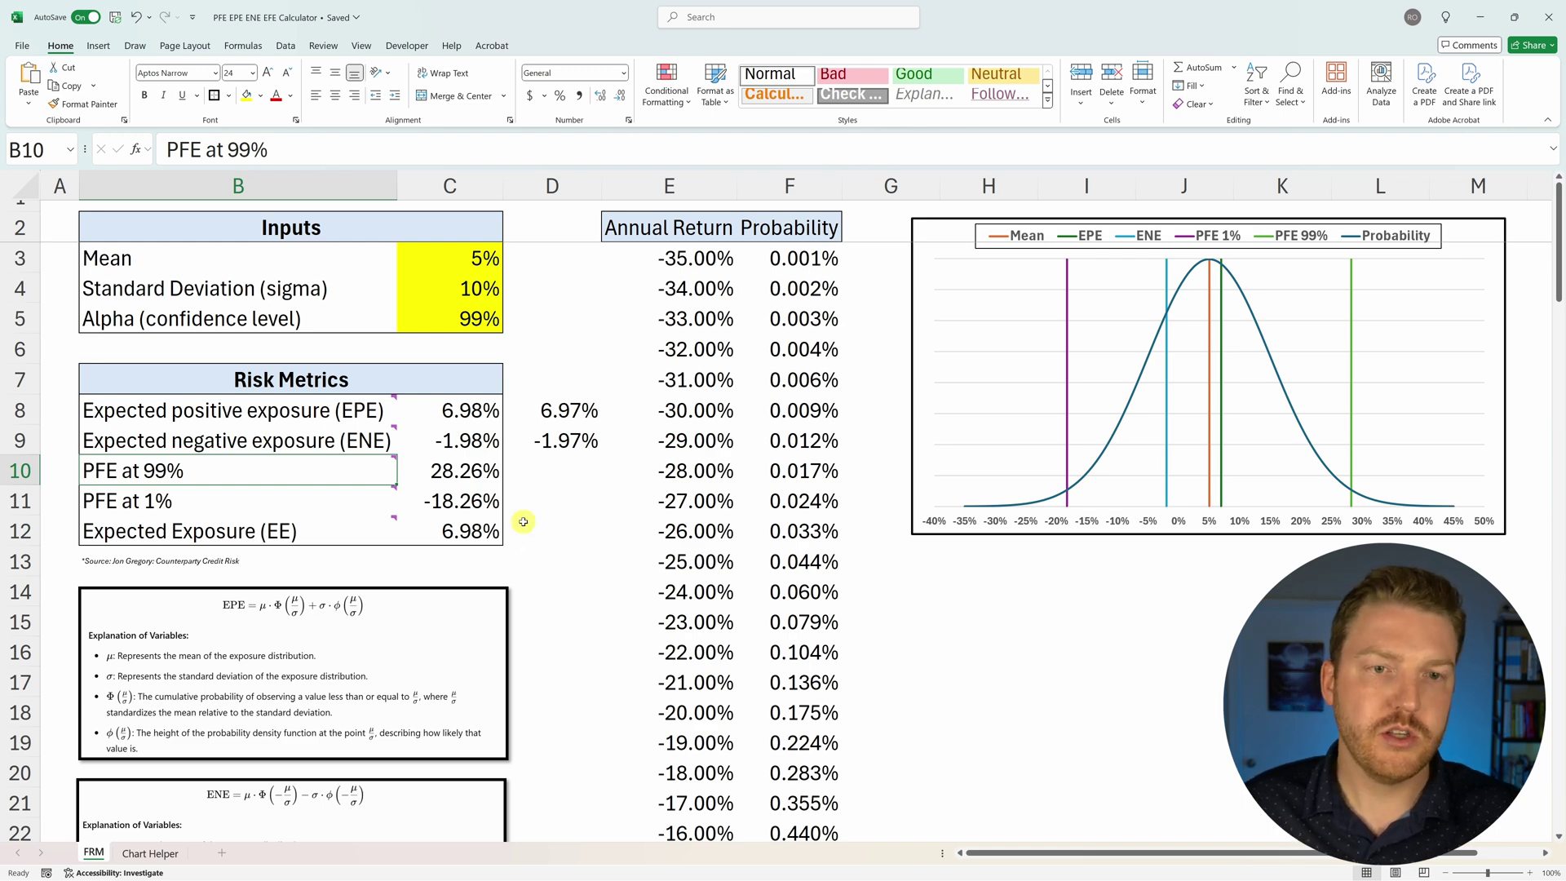
Step: Review C10's =C3+NORMSINV(C5)*C4 and its NORMSINV argument, confirming the 28.26% result
{"action": "left_click", "coordinate": [490, 469]}
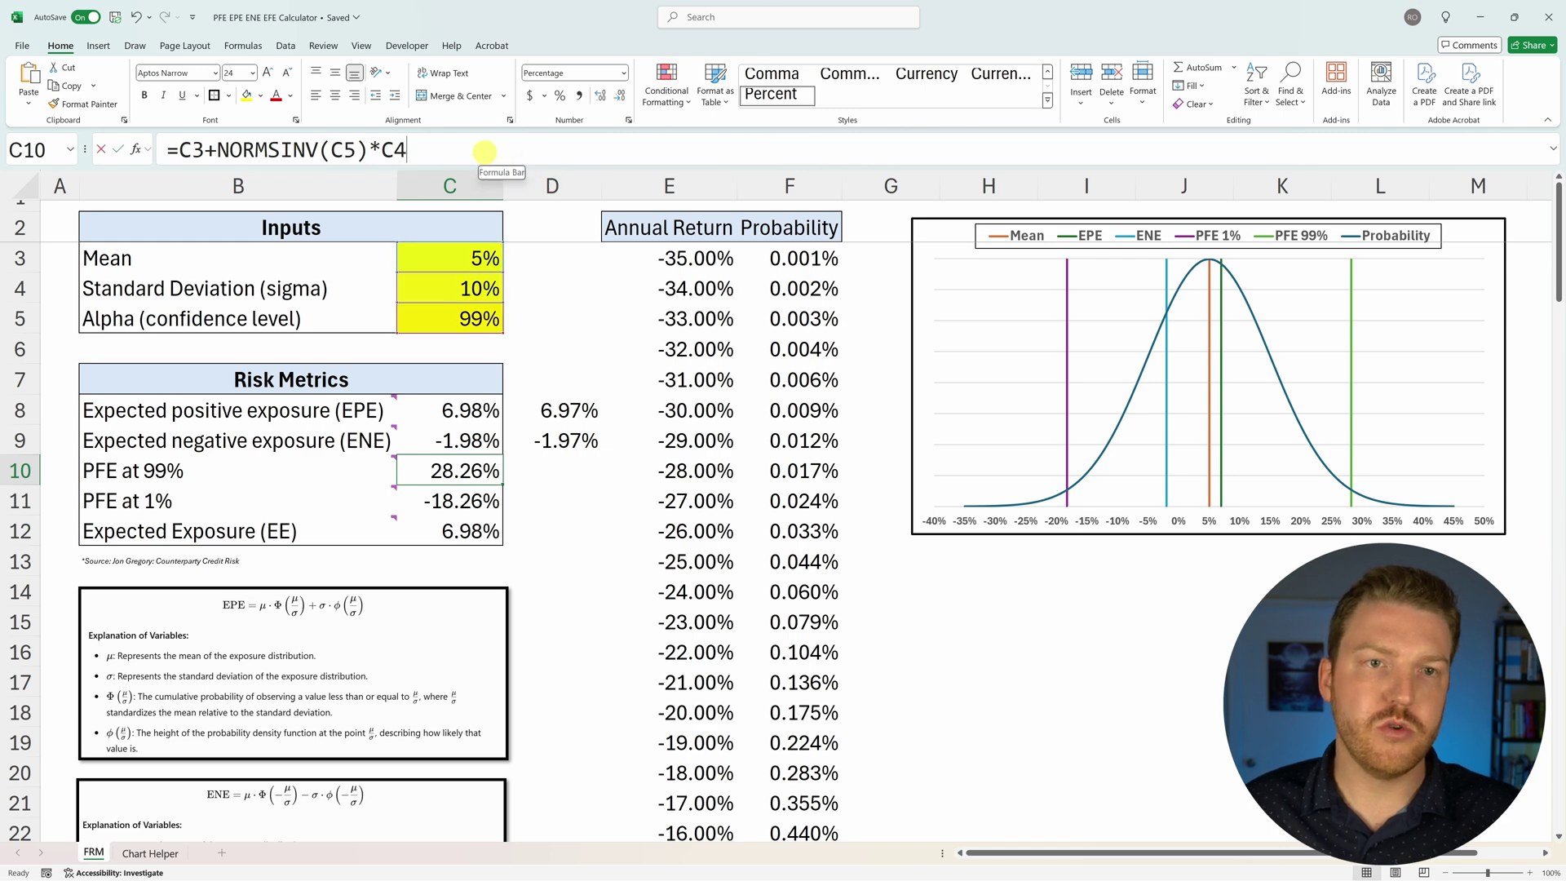
{"action": "left_click", "coordinate": [484, 151]}
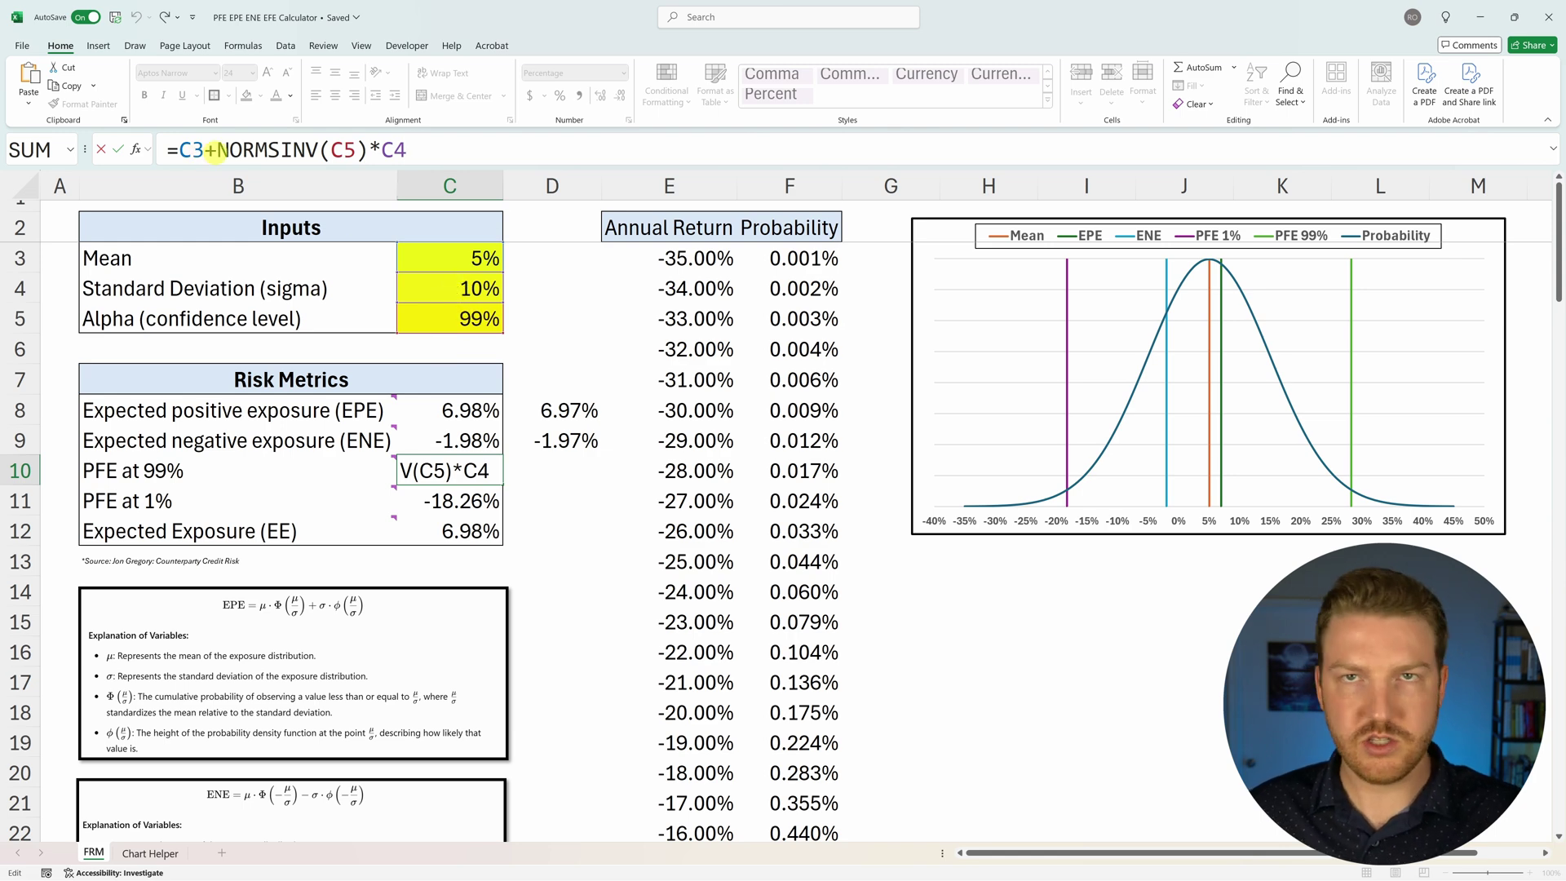
{"action": "double_click", "coordinate": [211, 151]}
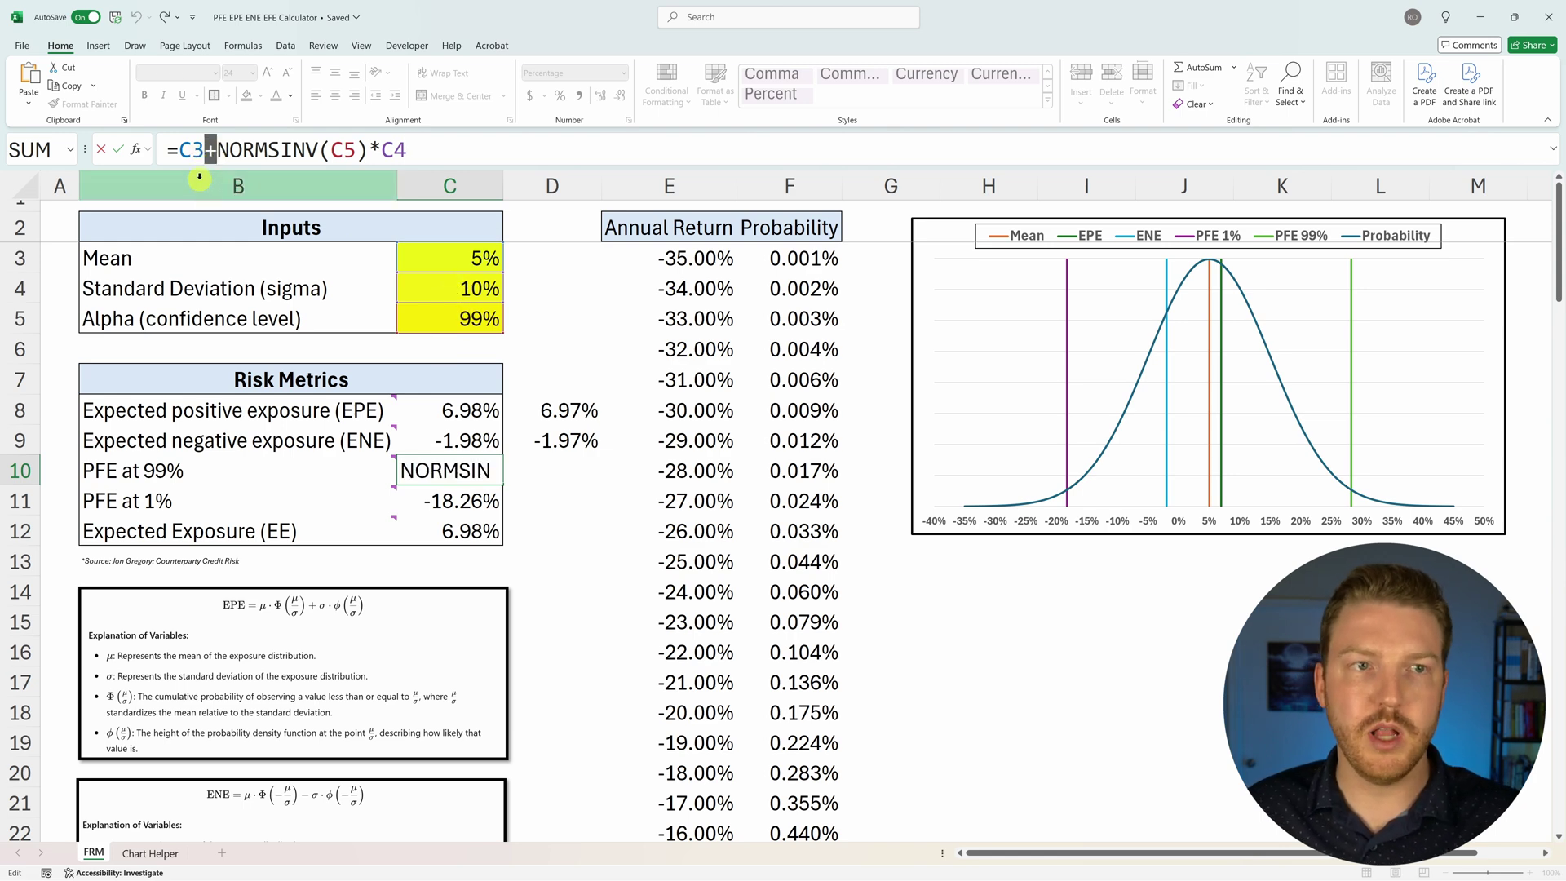
{"action": "left_click", "coordinate": [323, 151]}
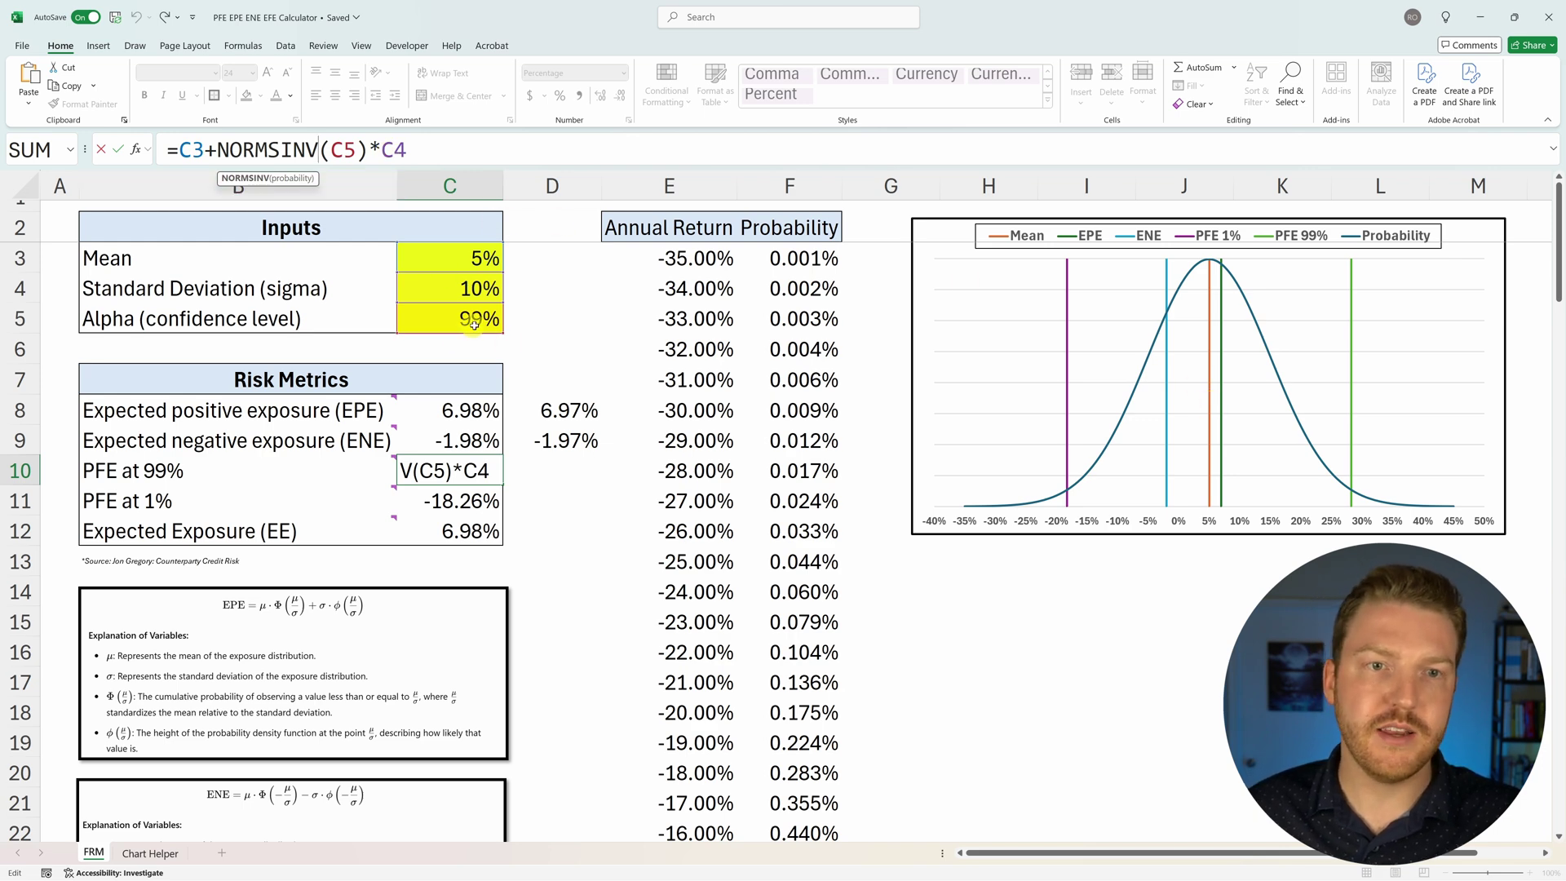
{"action": "key", "text": "ctrl+Return"}
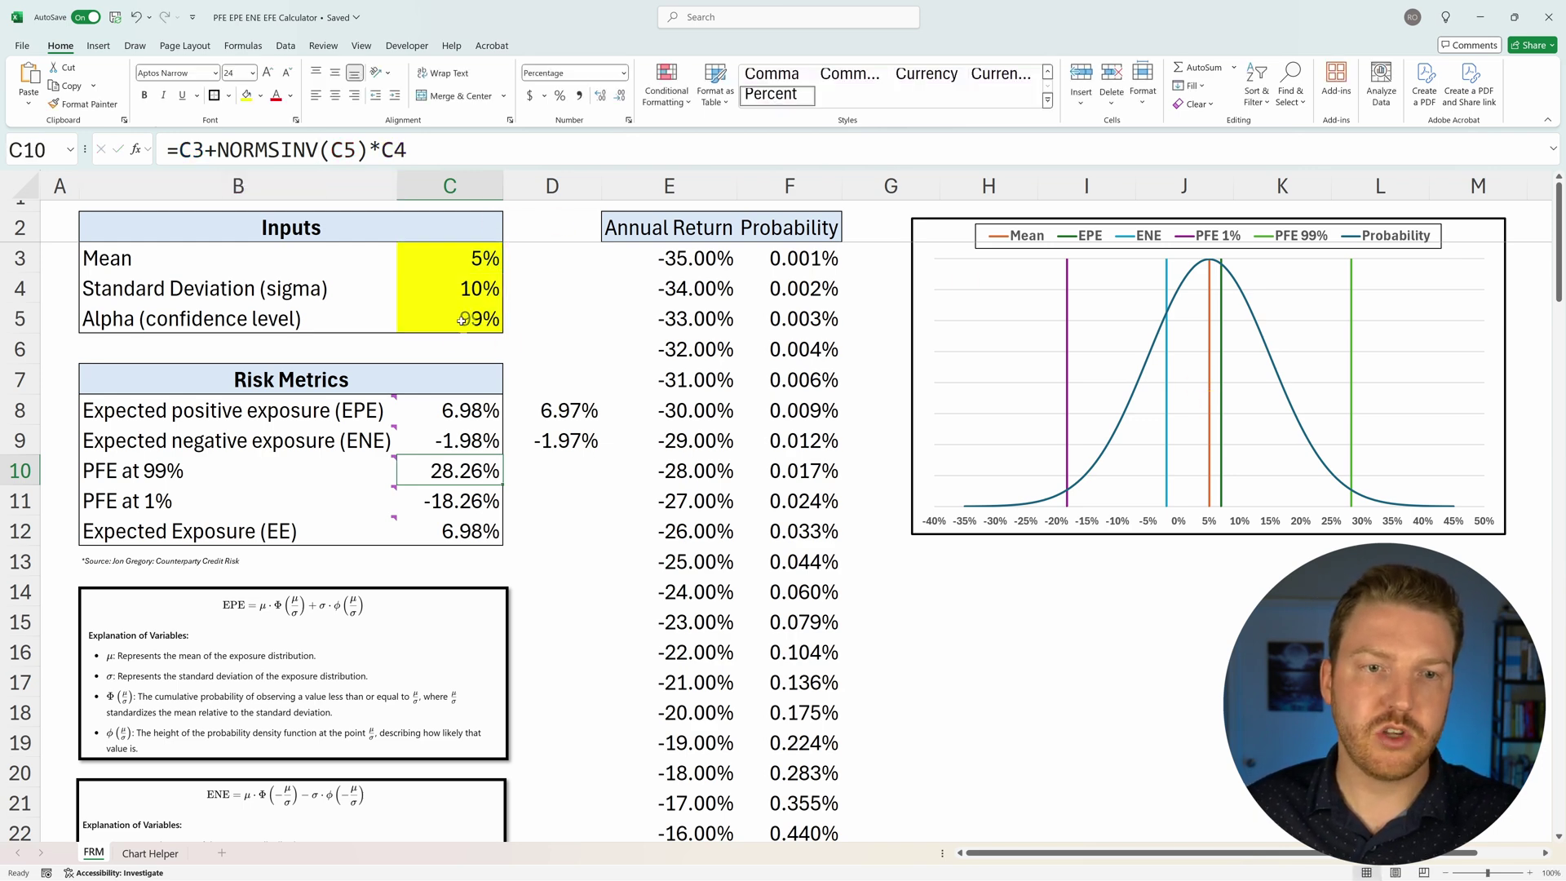
{"action": "left_click", "coordinate": [243, 47]}
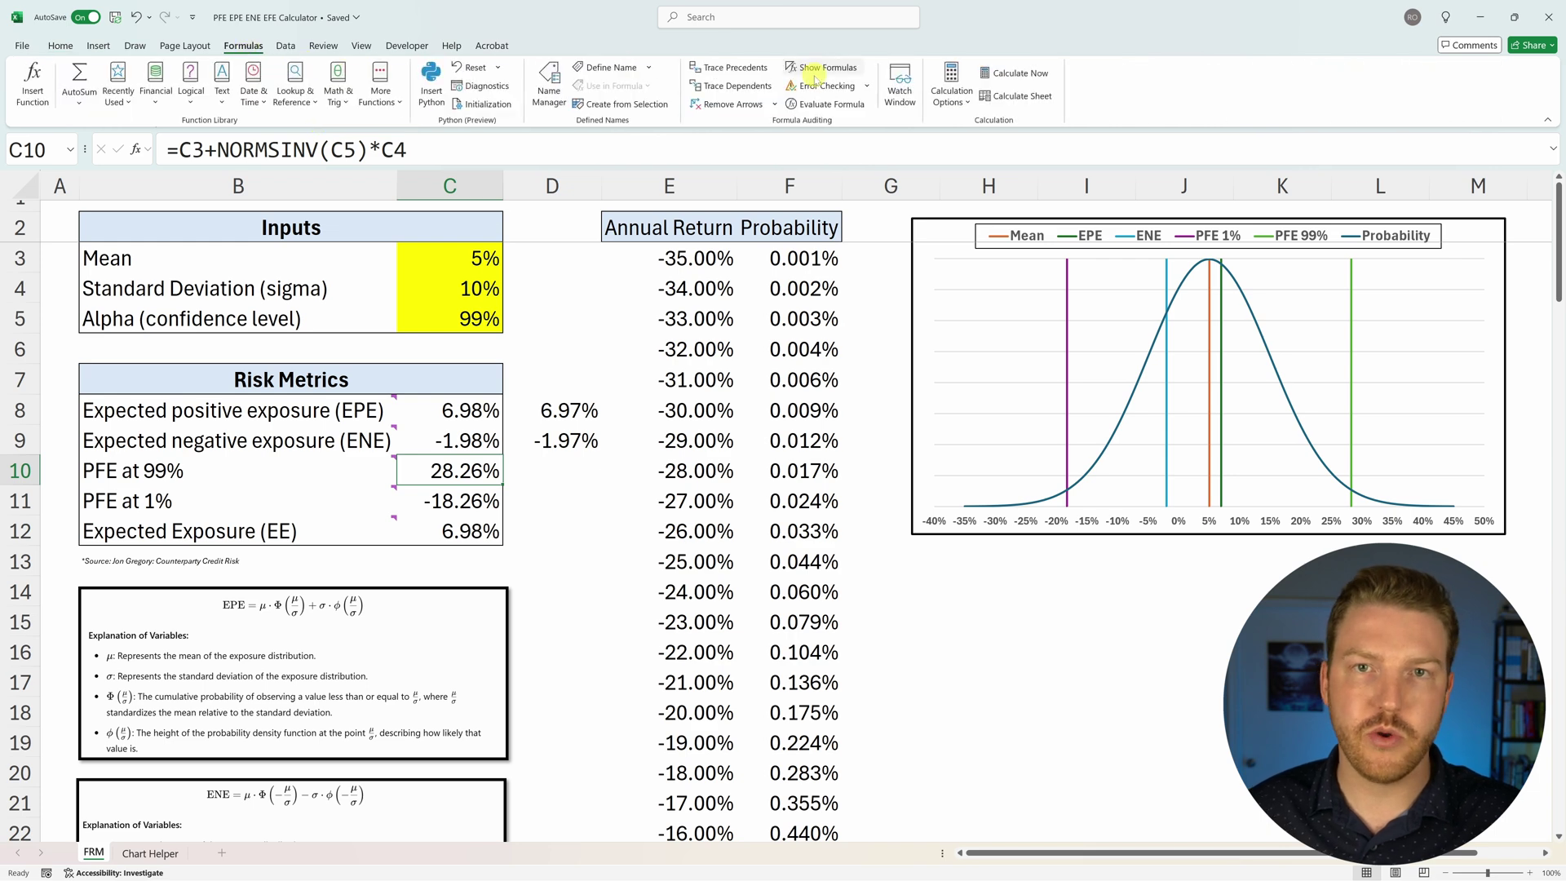
{"action": "left_click", "coordinate": [826, 104]}
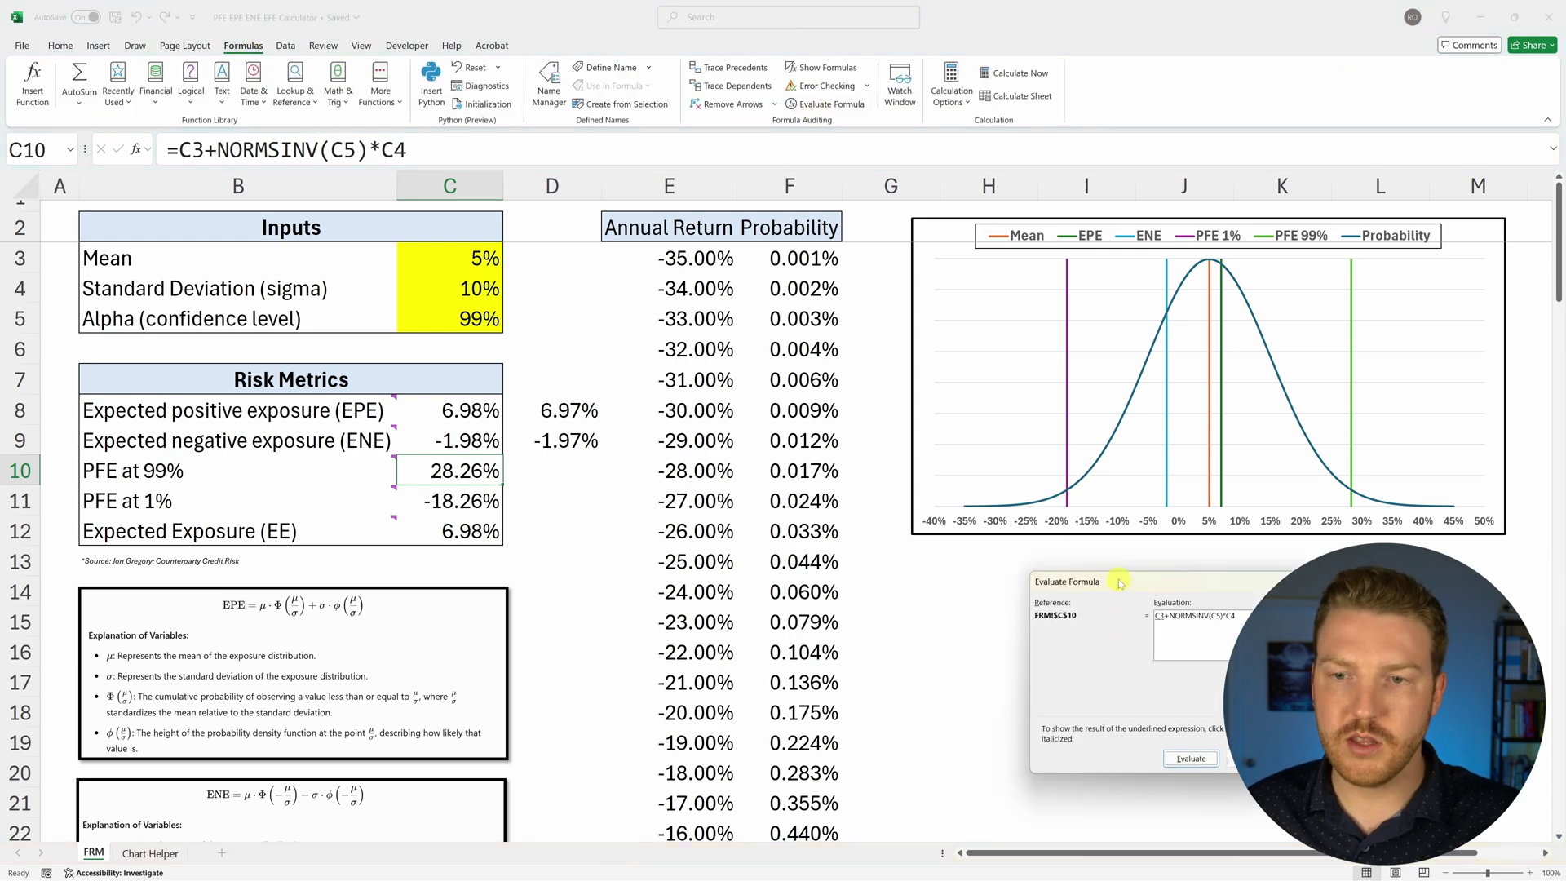
{"action": "left_click_drag", "start_coordinate": [1120, 582], "coordinate": [596, 109]}
{"action": "left_click", "coordinate": [666, 284]}
{"action": "left_click", "coordinate": [666, 284]}
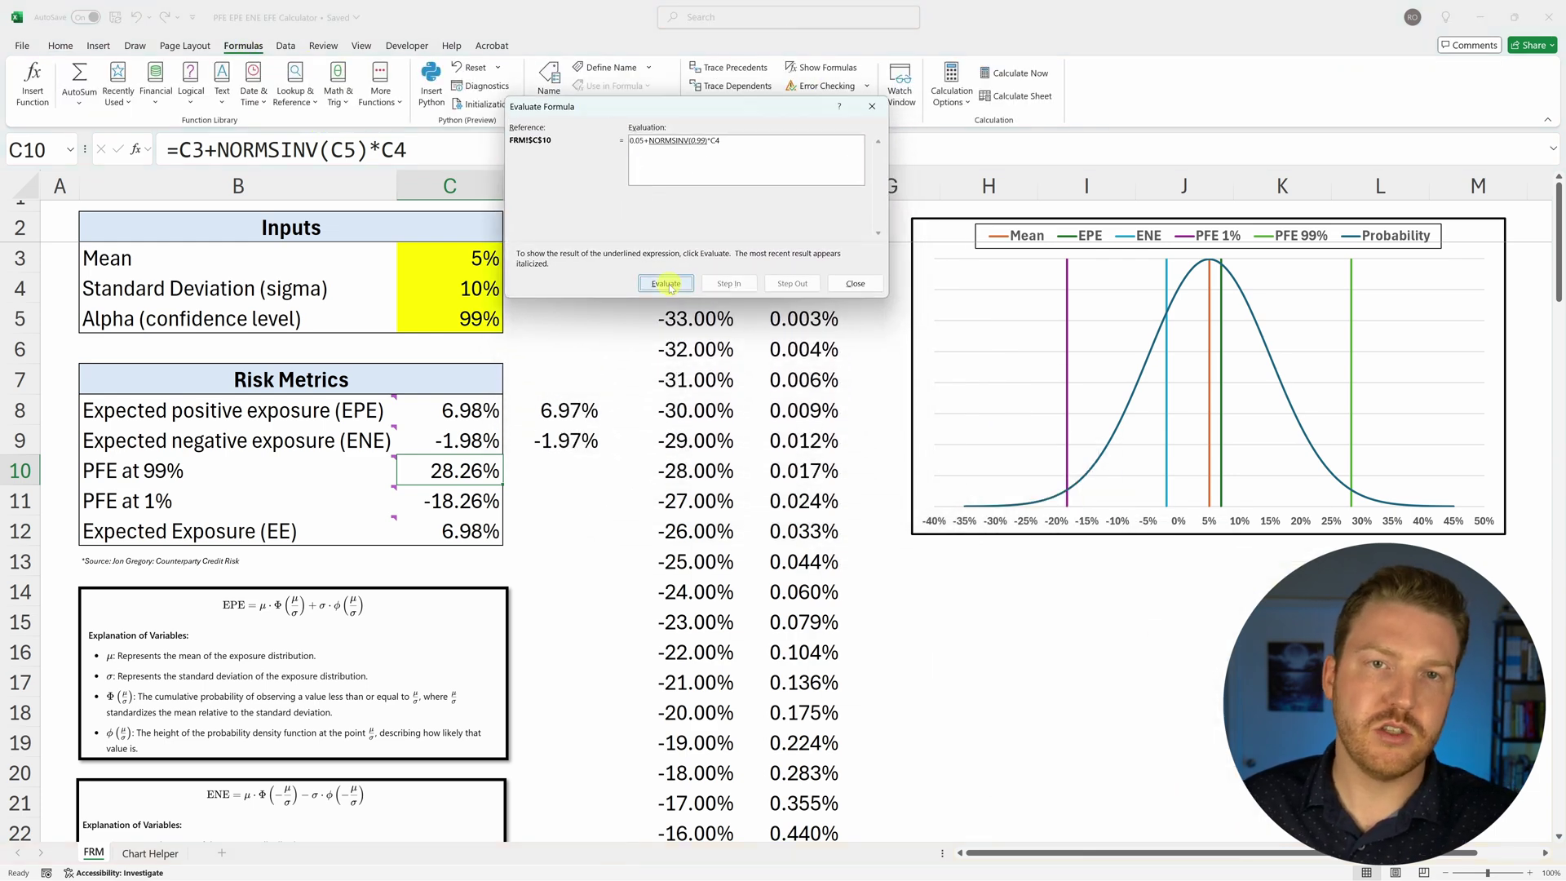
{"action": "left_click", "coordinate": [667, 285]}
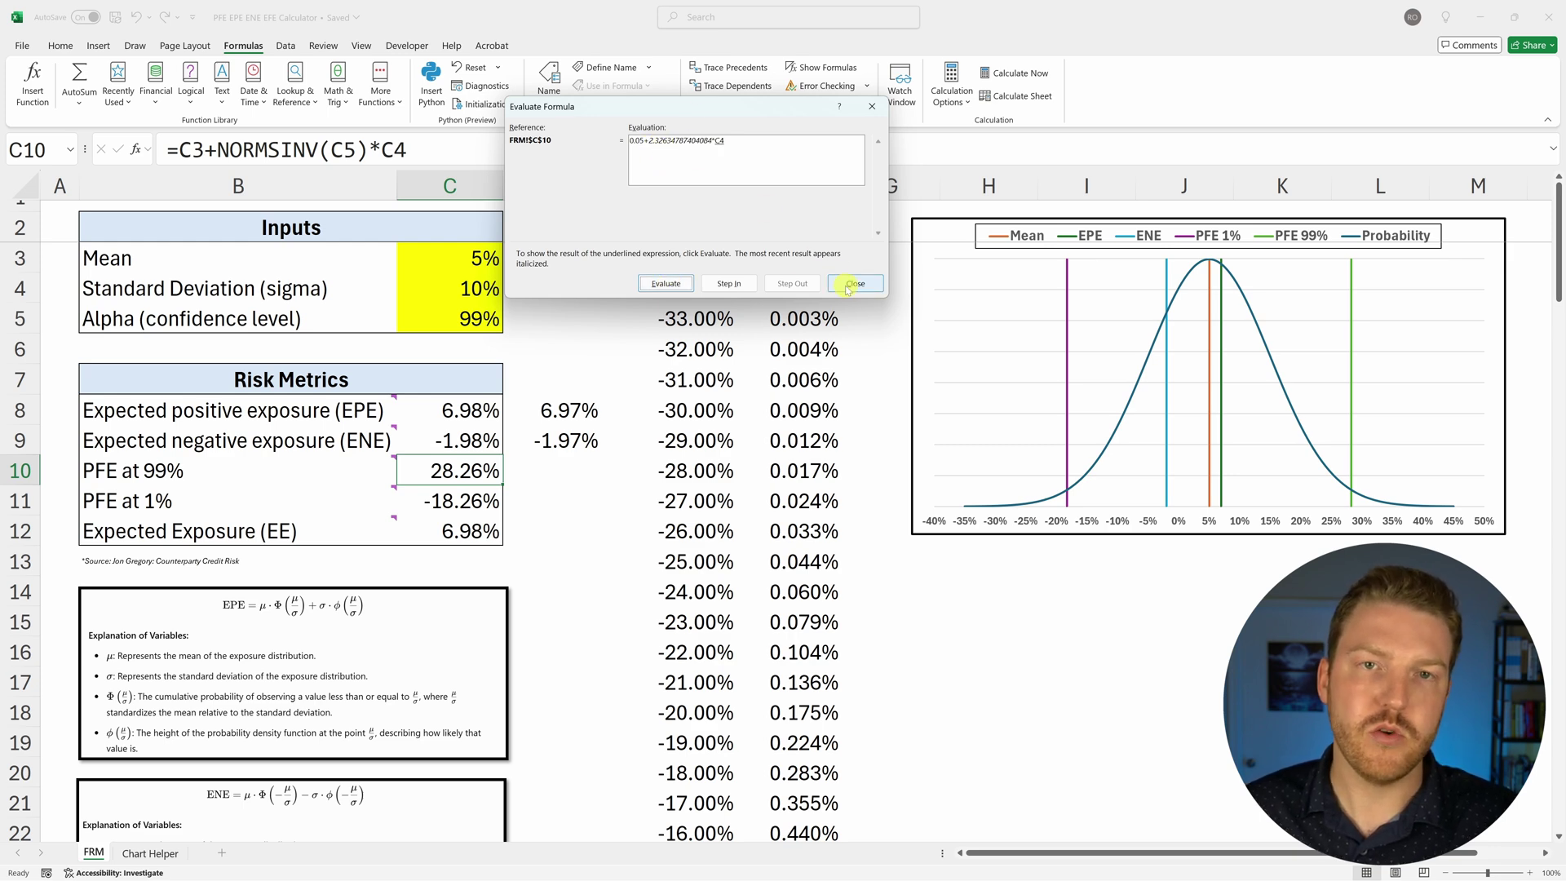
{"action": "left_click", "coordinate": [666, 283]}
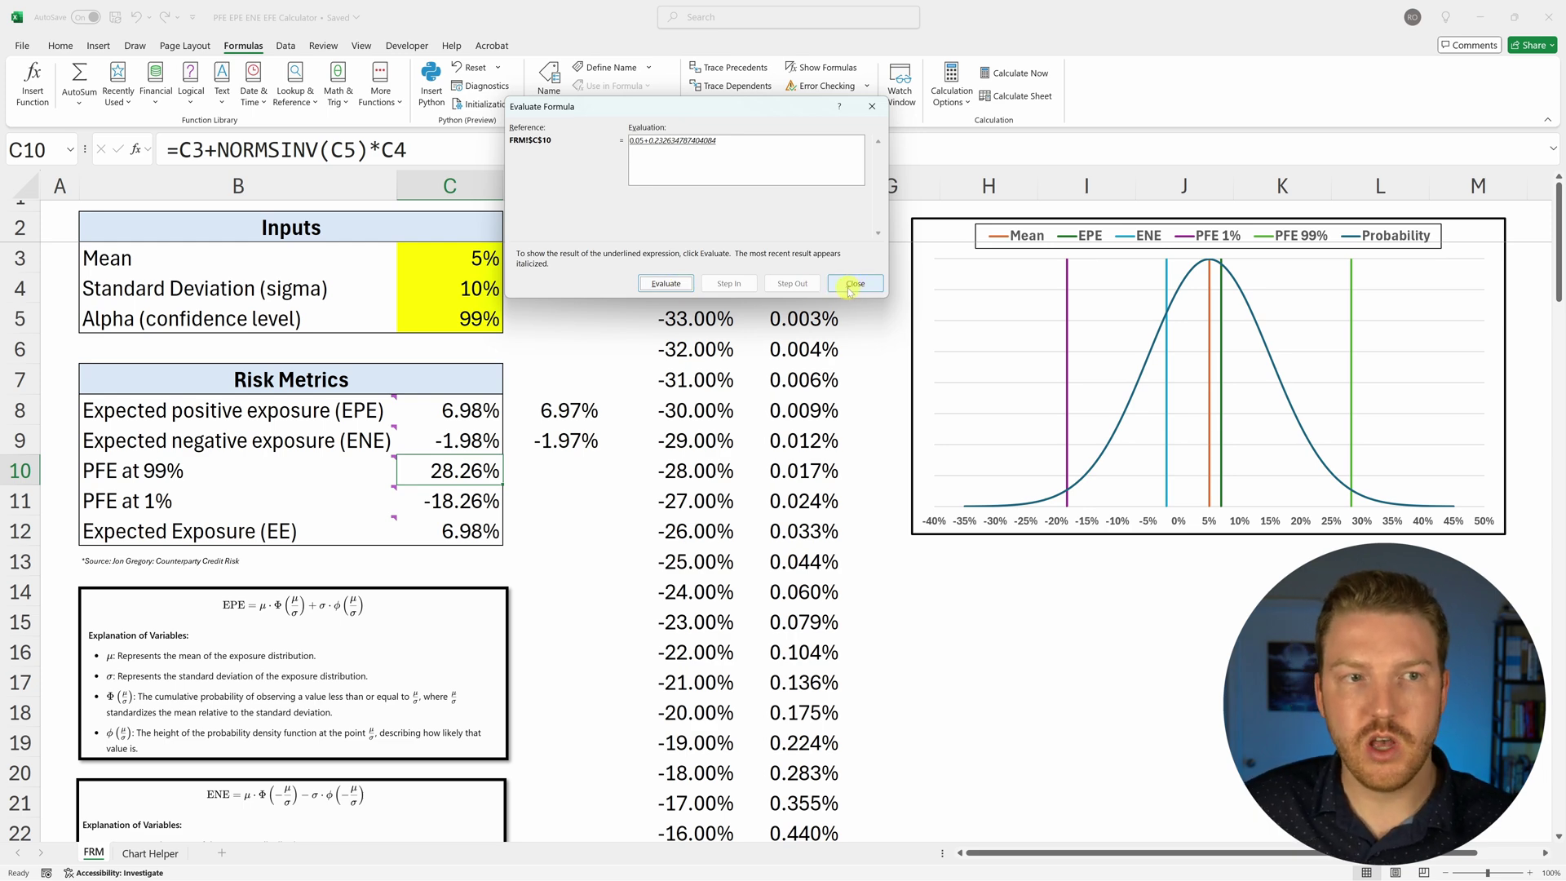
{"action": "left_click", "coordinate": [853, 285]}
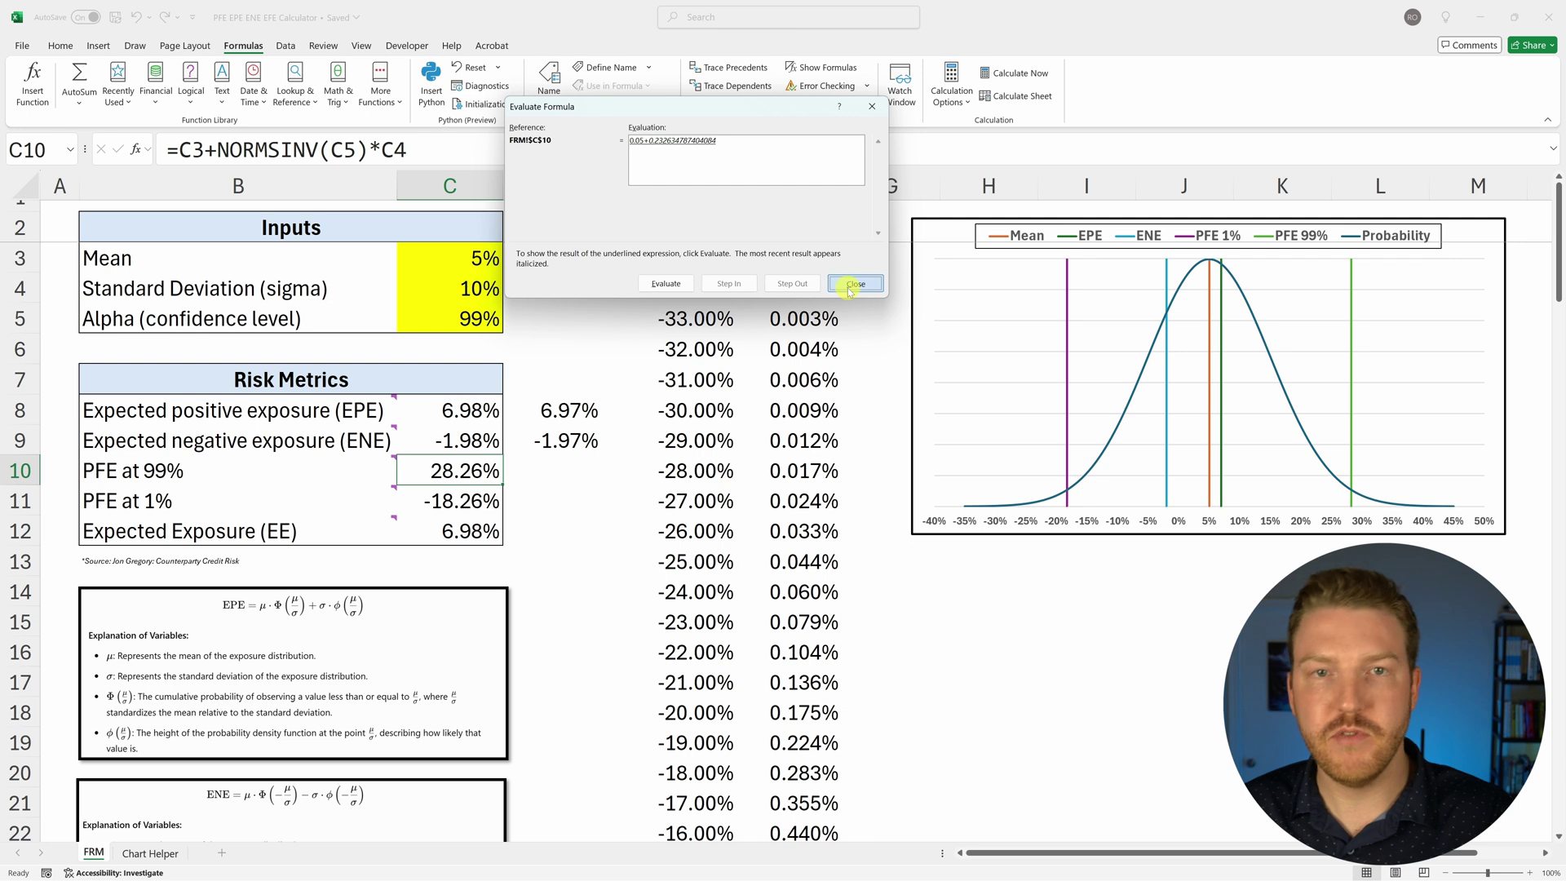
{"action": "left_click", "coordinate": [328, 469]}
{"action": "left_click", "coordinate": [437, 471]}
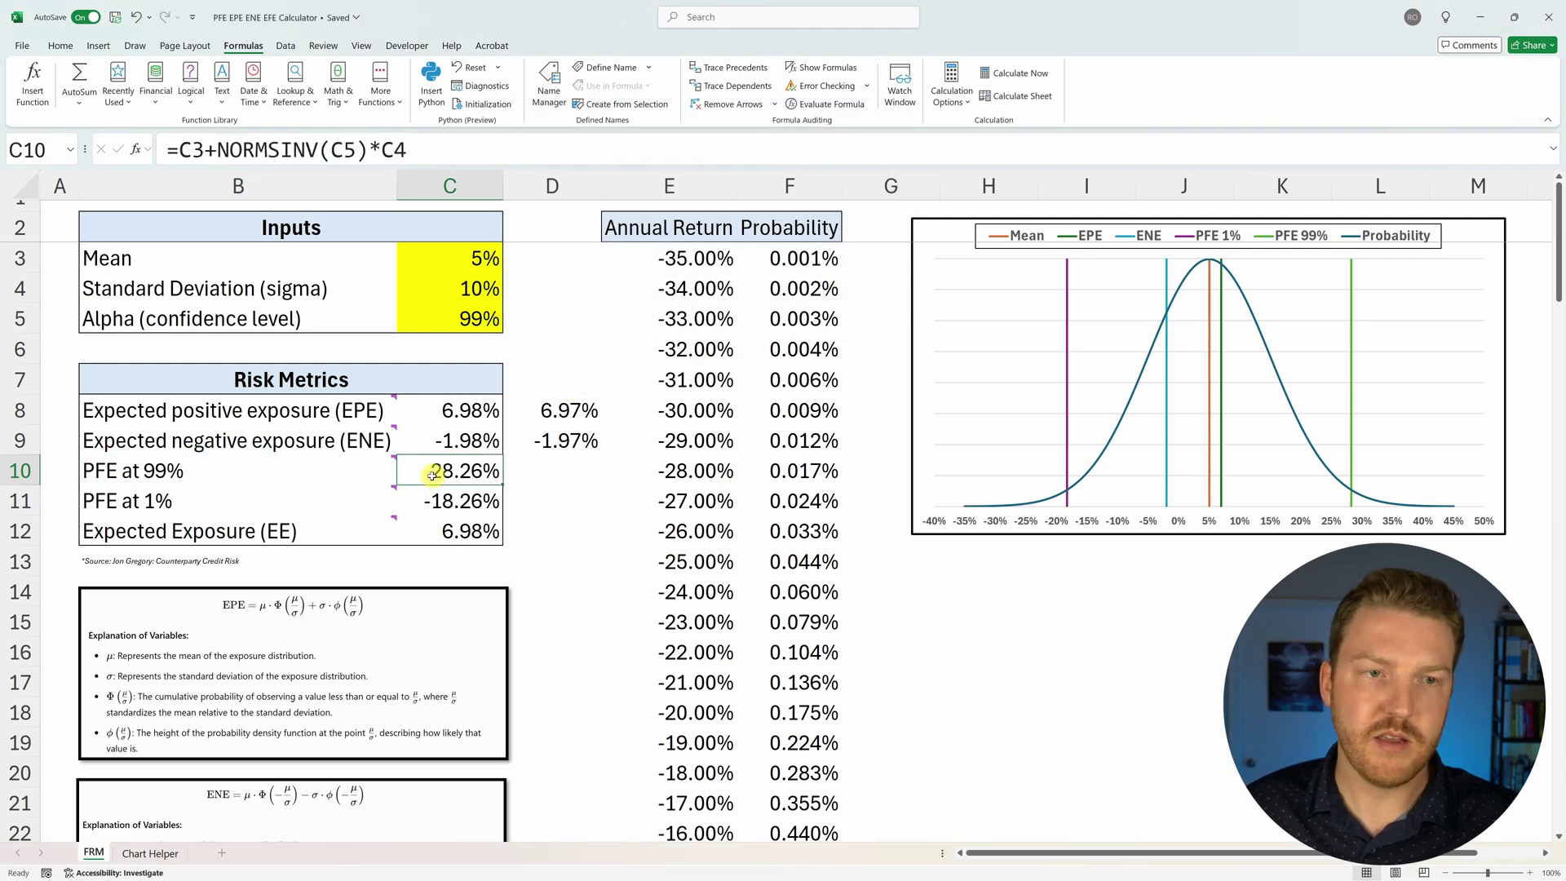
{"action": "left_click", "coordinate": [194, 530]}
{"action": "left_click", "coordinate": [191, 512]}
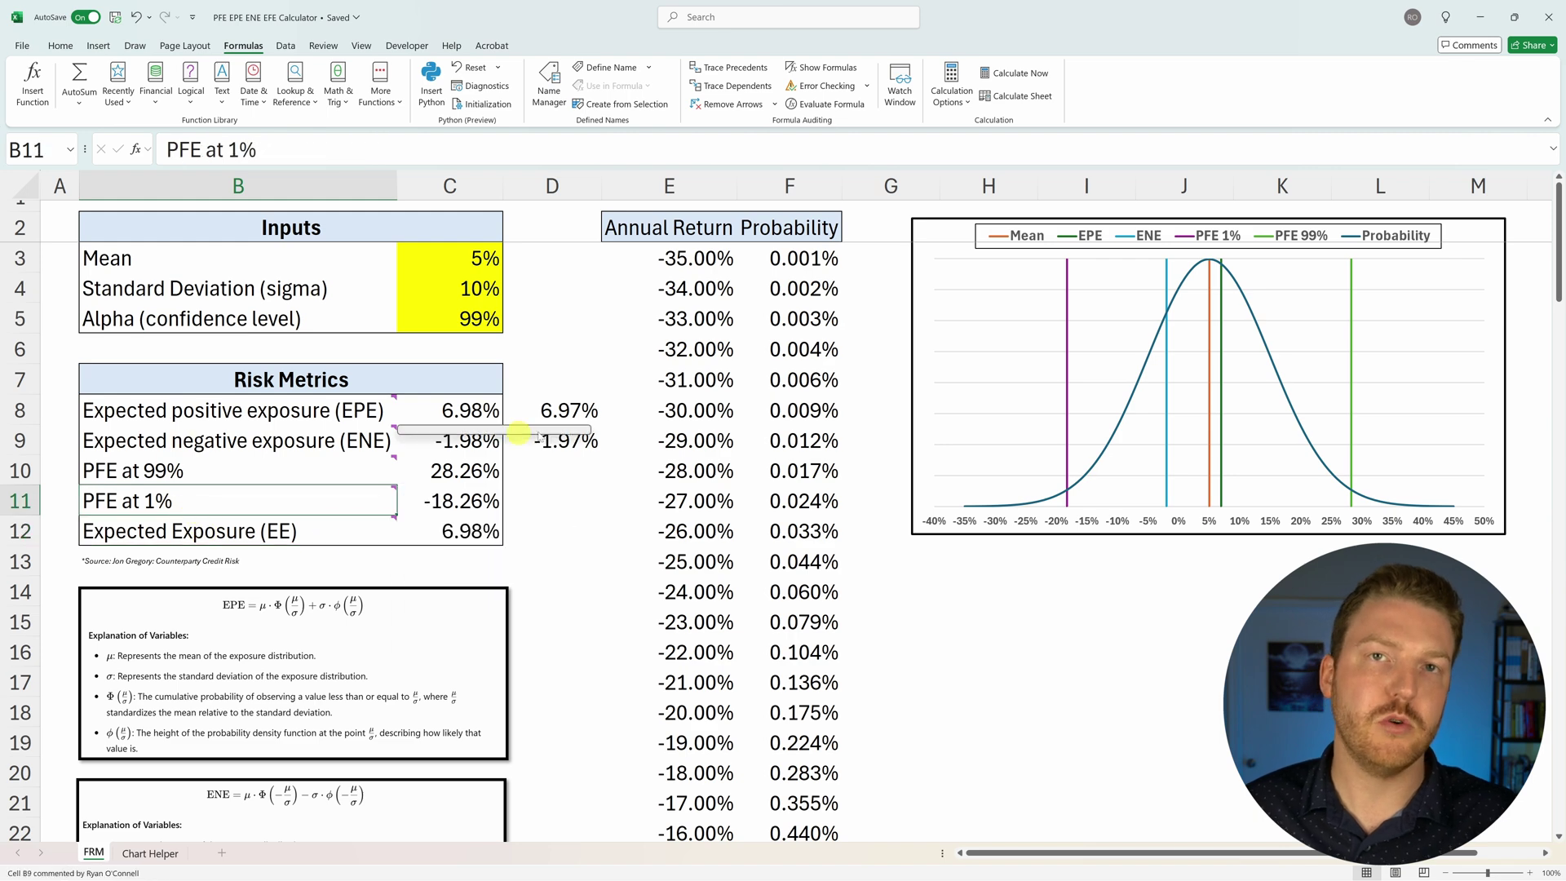
{"action": "left_click", "coordinate": [657, 511]}
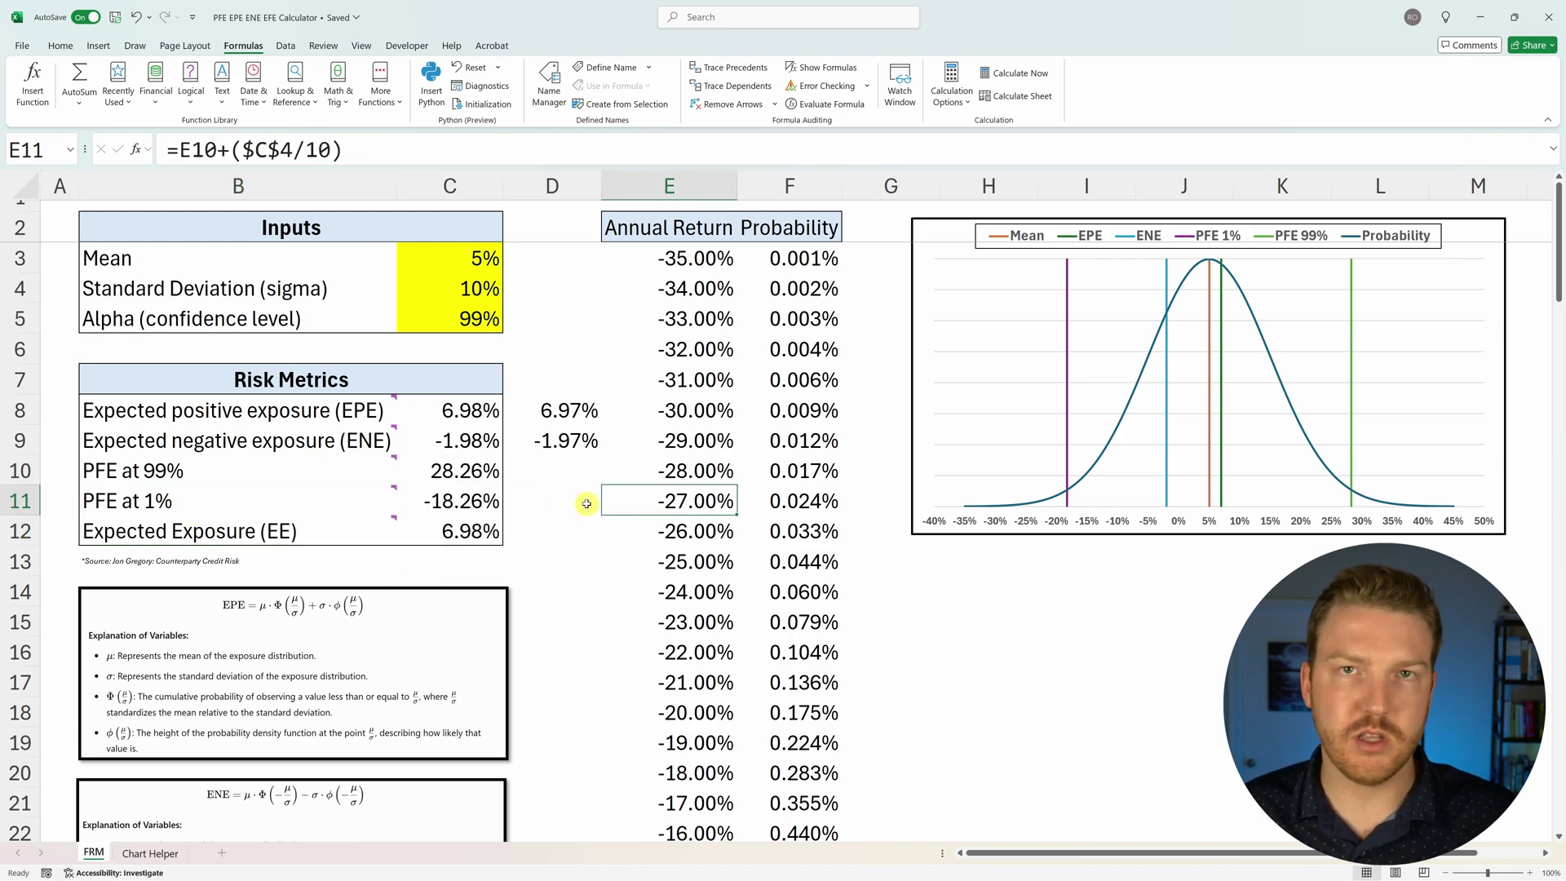
{"action": "left_click", "coordinate": [482, 499]}
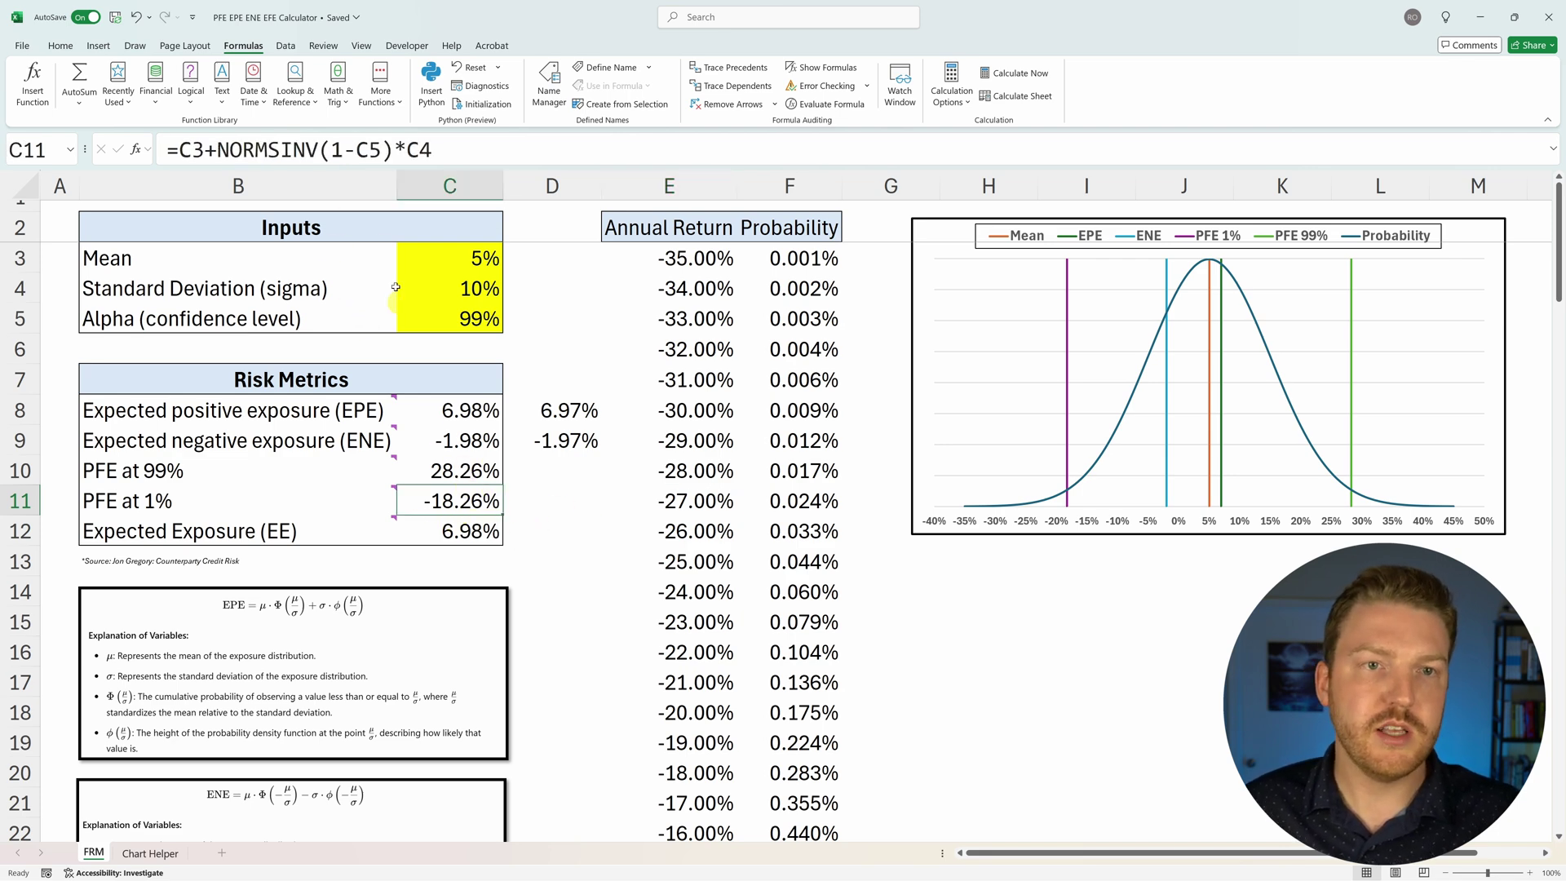
{"action": "left_click_drag", "start_coordinate": [242, 150], "coordinate": [335, 150]}
{"action": "left_click", "coordinate": [344, 150]}
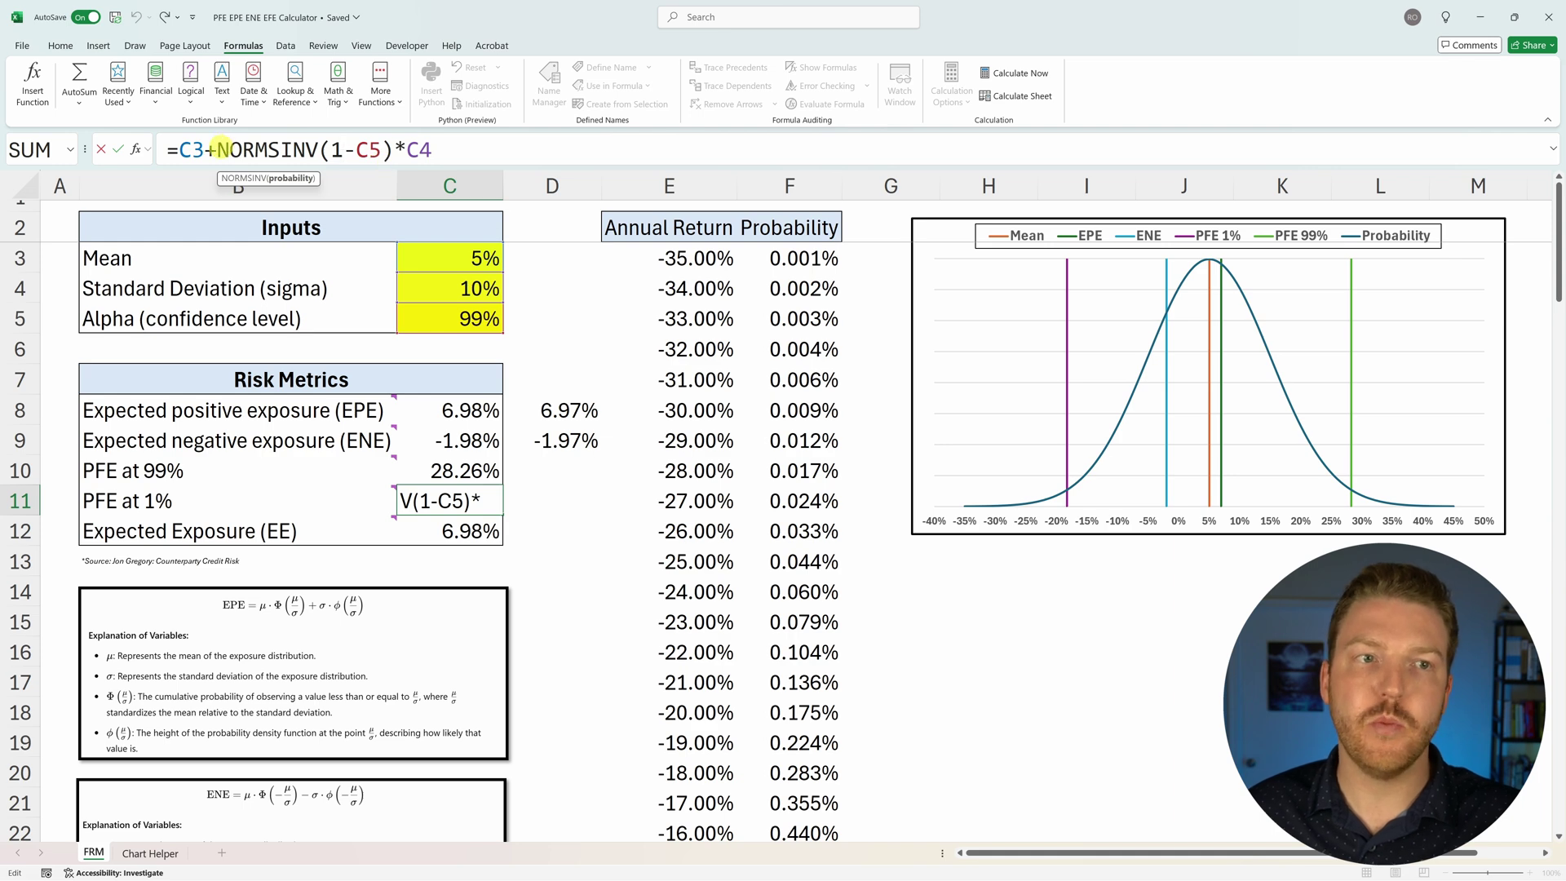
{"action": "left_click_drag", "start_coordinate": [216, 149], "coordinate": [390, 150]}
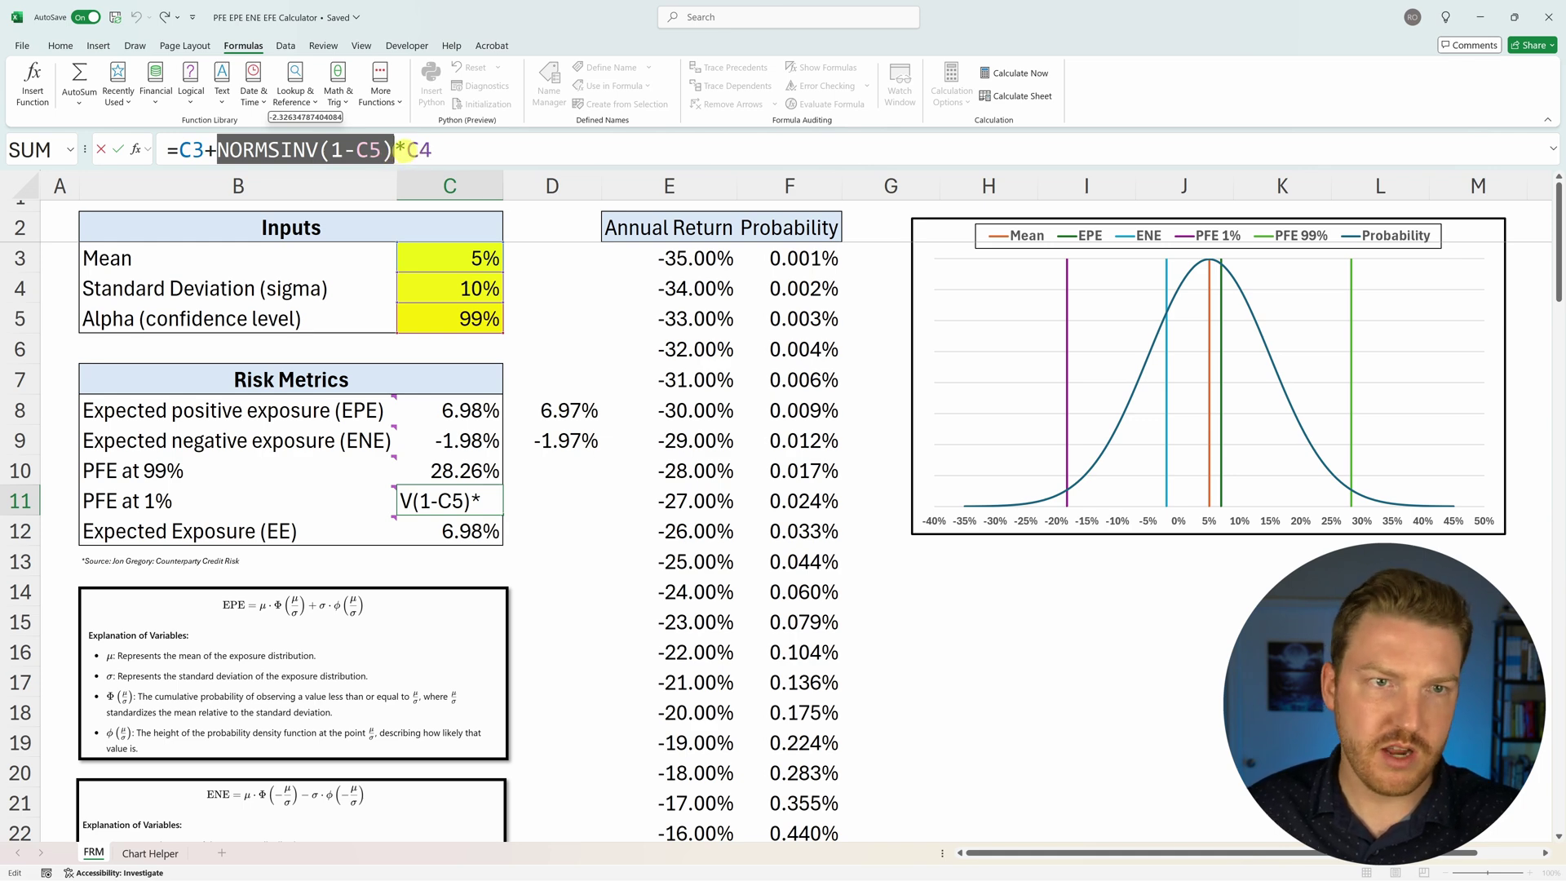
{"action": "key", "text": "Escape"}
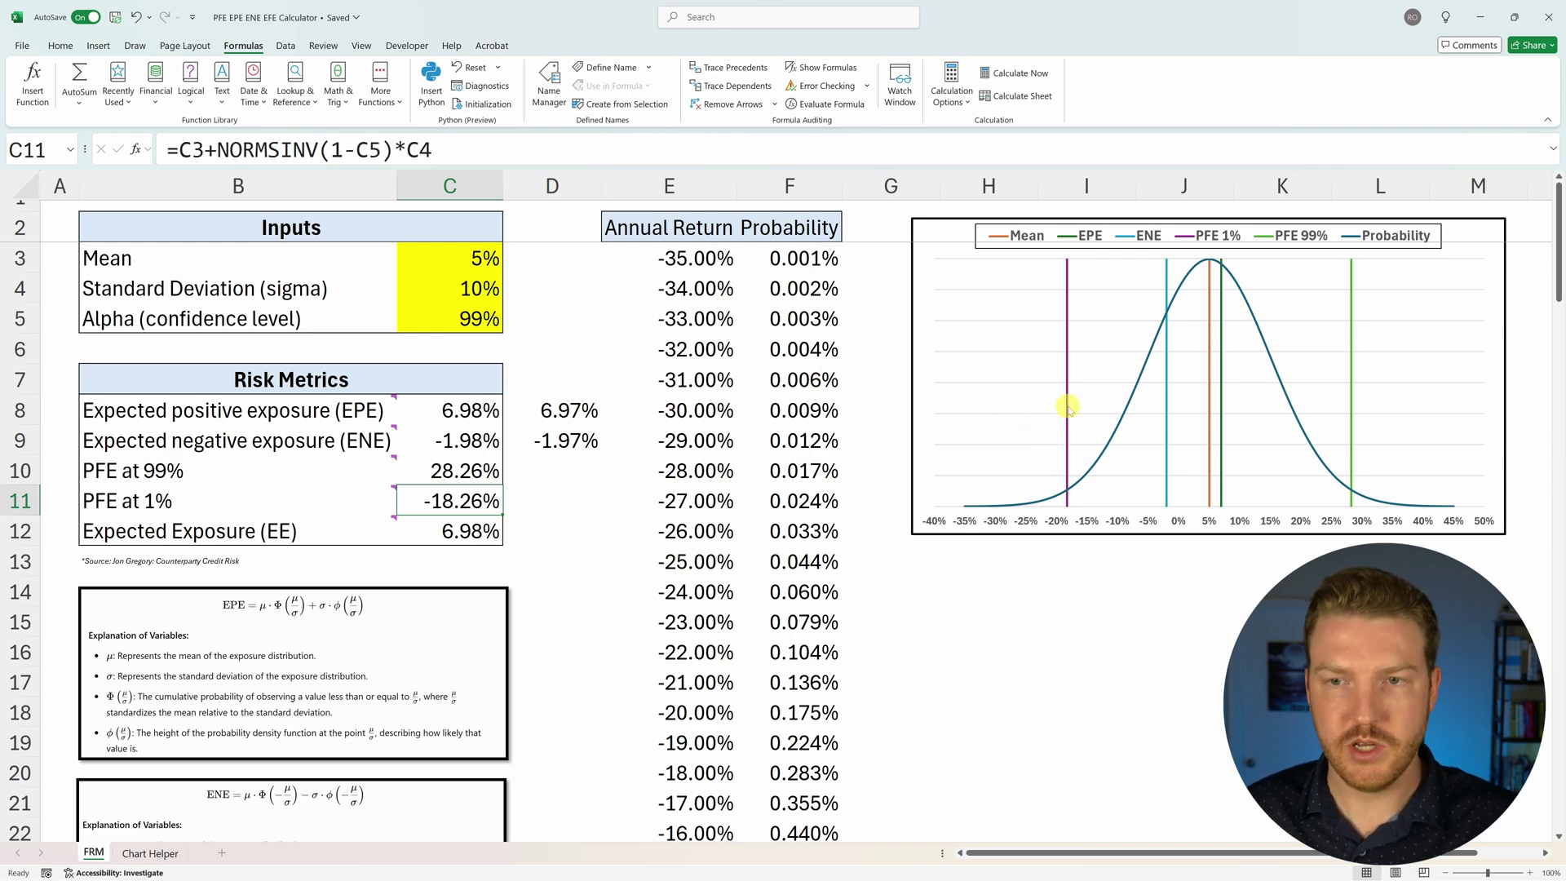
{"action": "mouse_move", "coordinate": [1069, 408]}
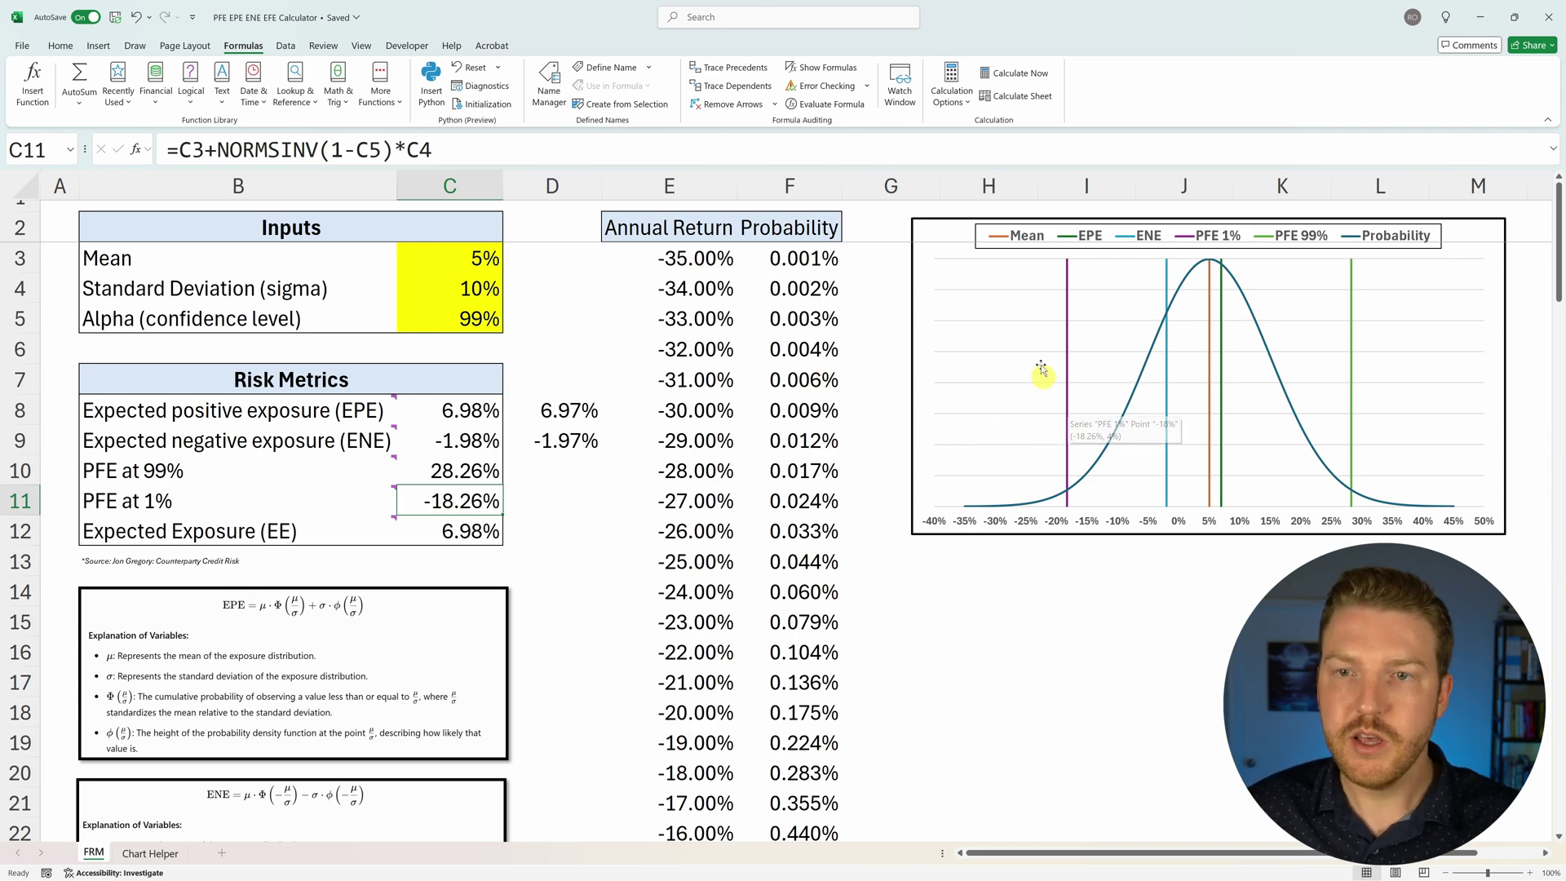
{"action": "mouse_move", "coordinate": [164, 505]}
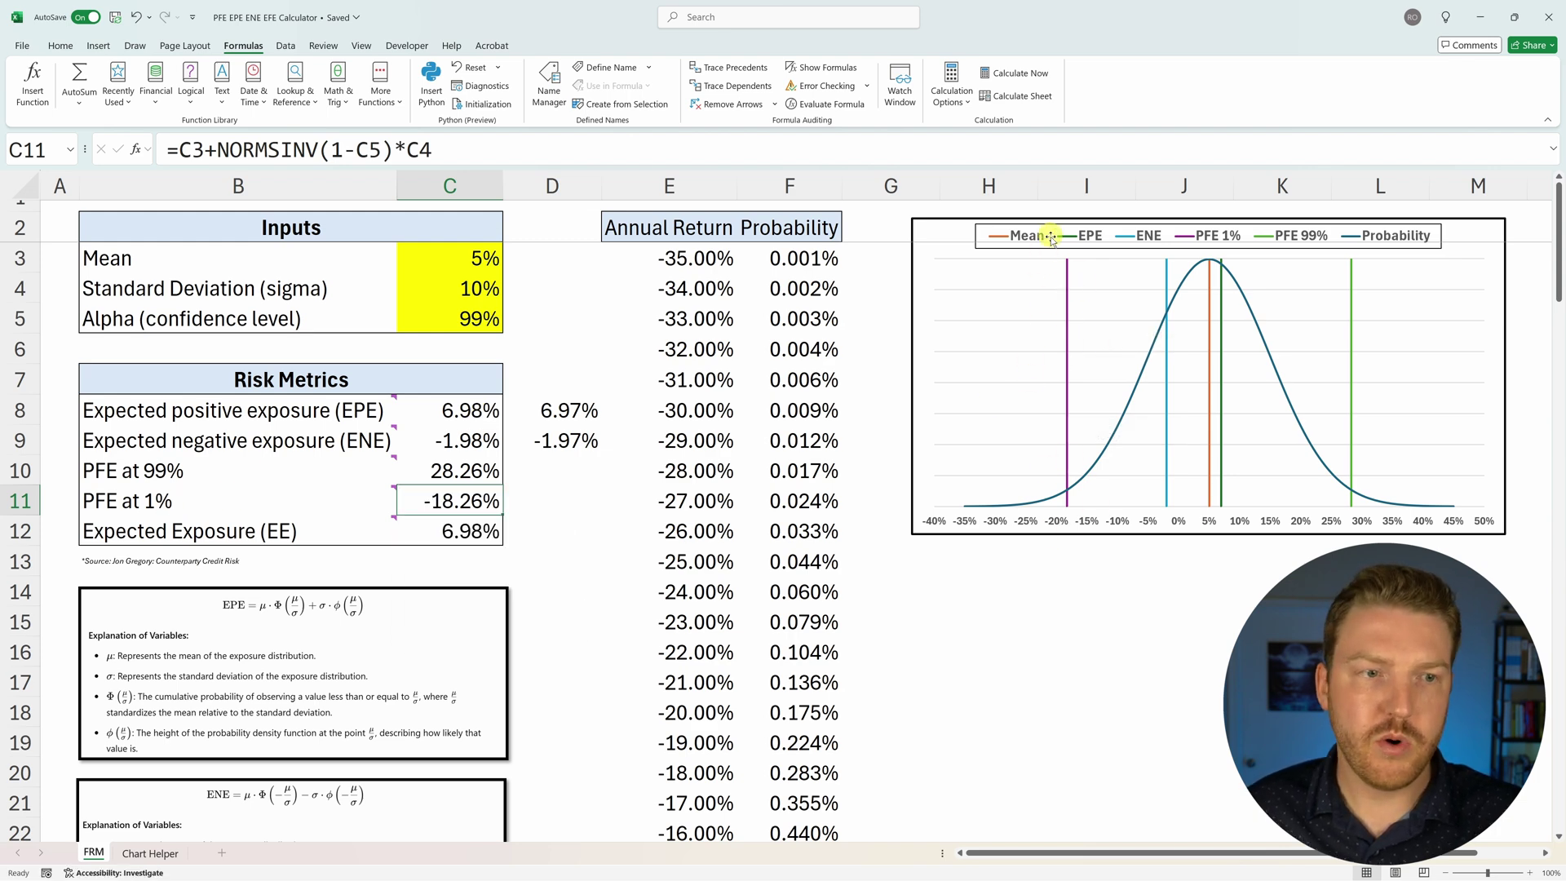
{"action": "left_click", "coordinate": [179, 473]}
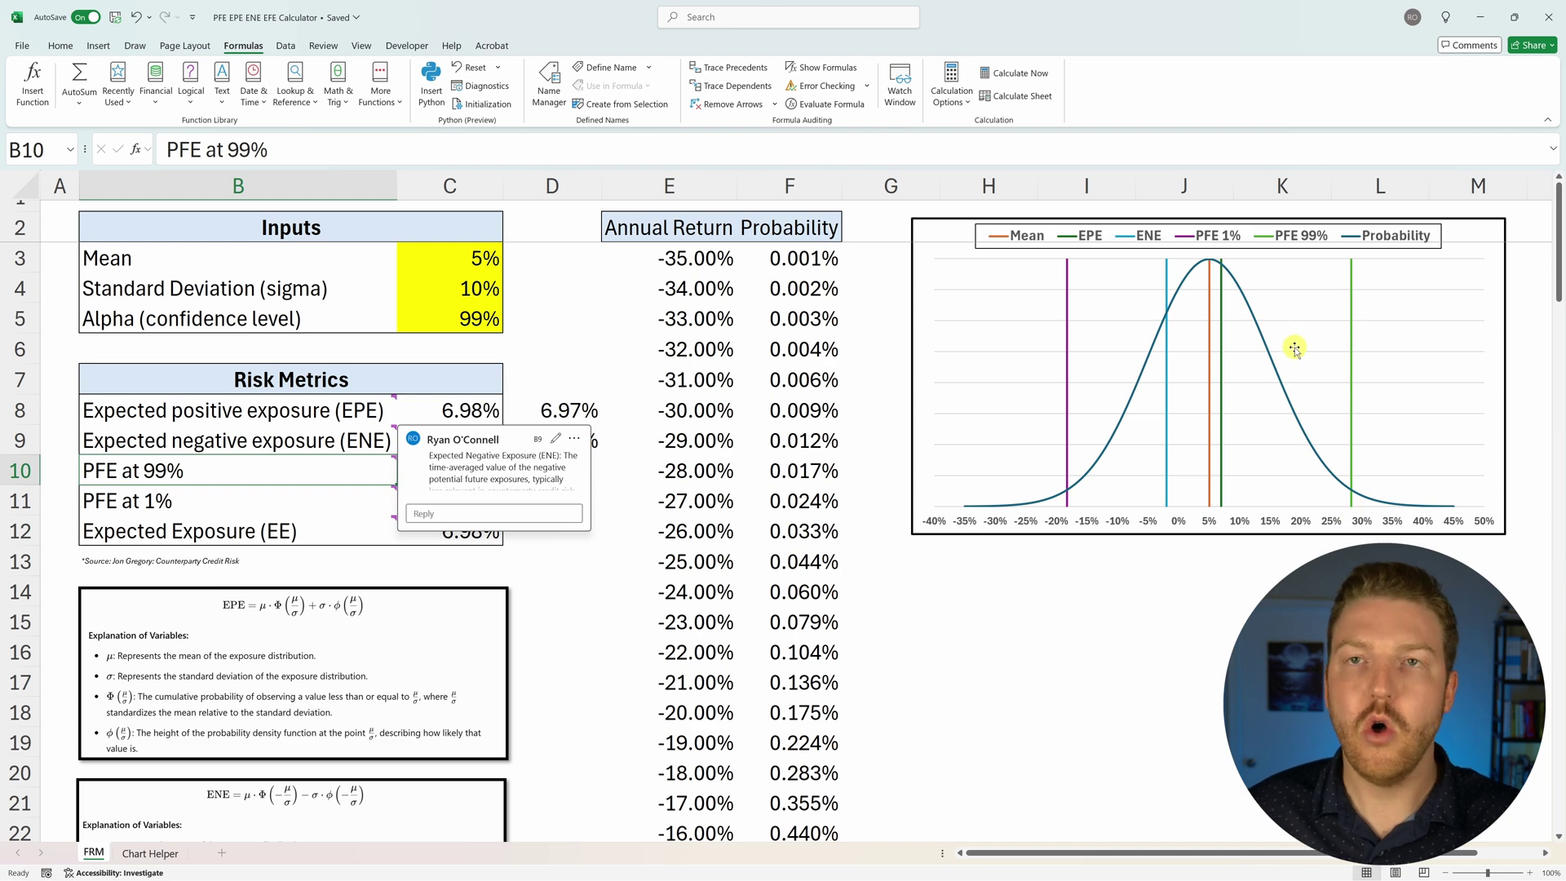
{"action": "left_click", "coordinate": [561, 553]}
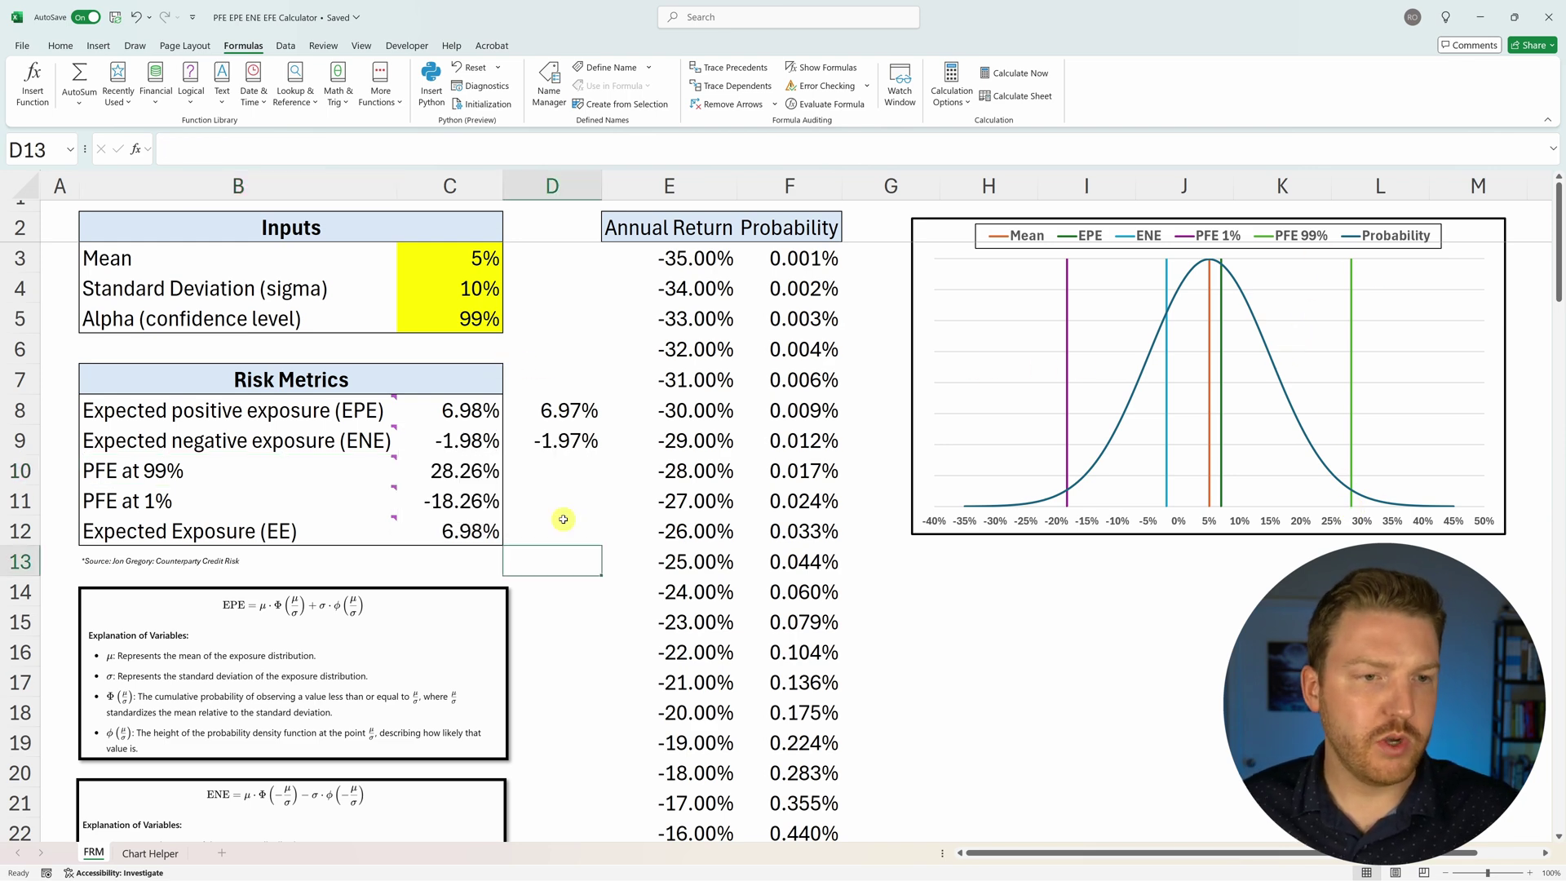
{"action": "left_click", "coordinate": [244, 528]}
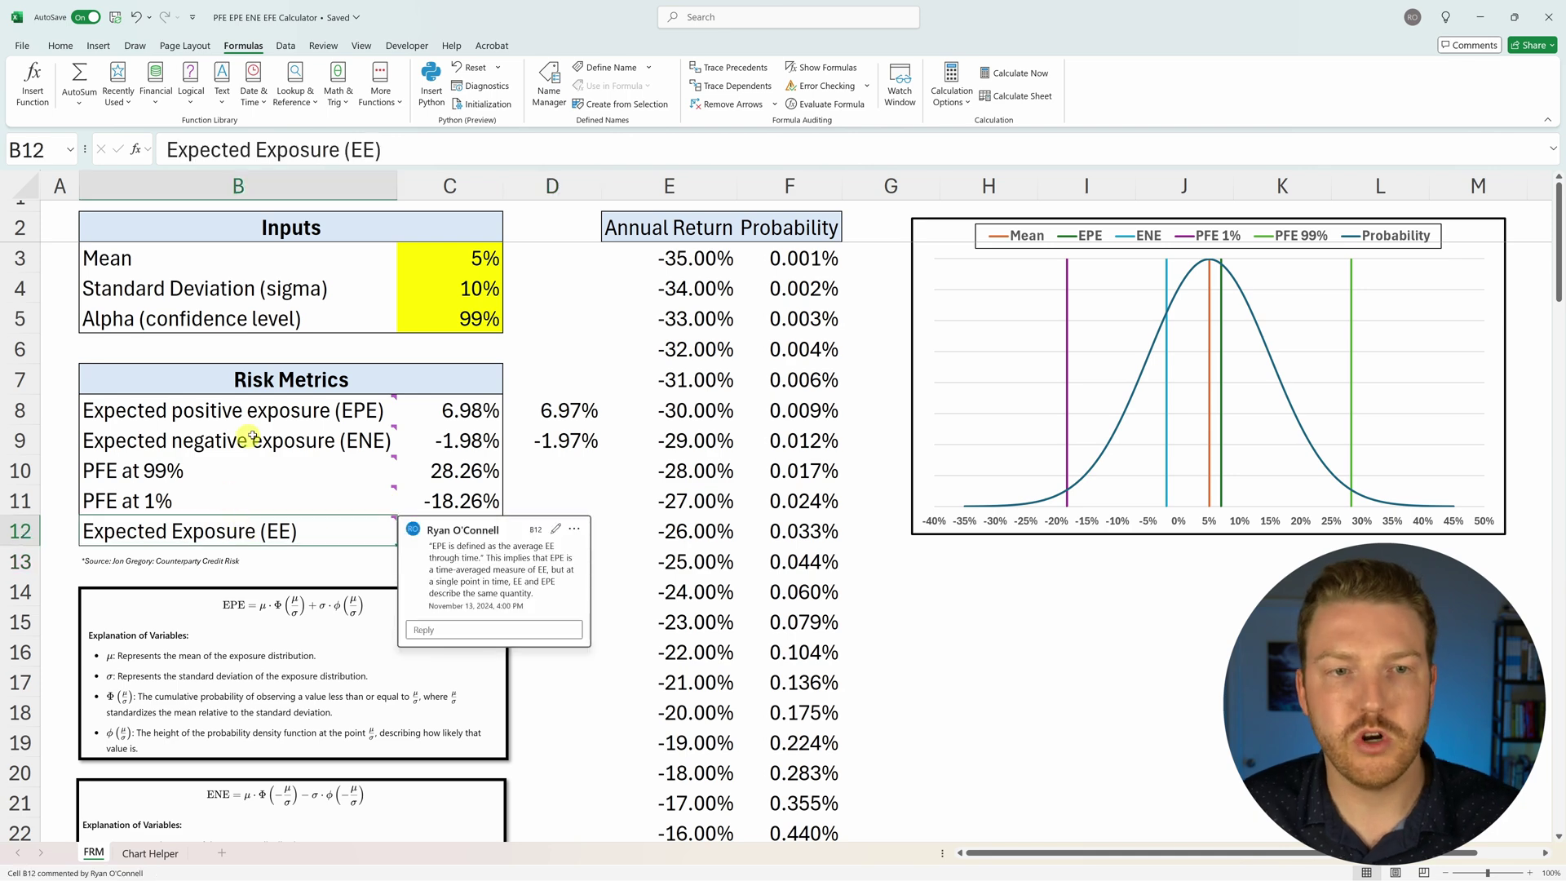
{"action": "left_click", "coordinate": [548, 383]}
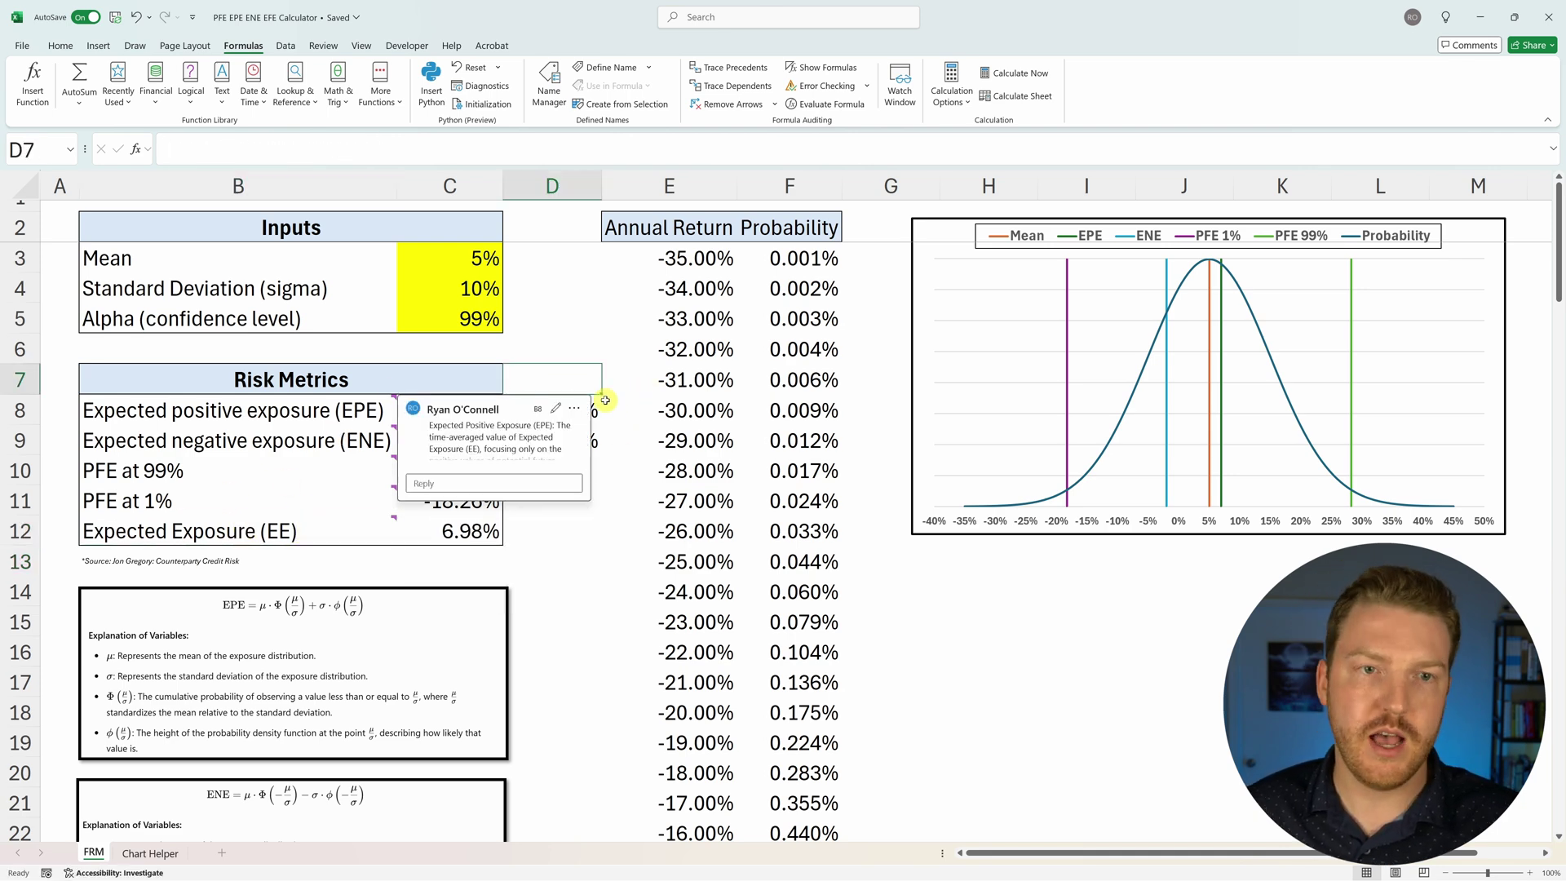
{"action": "left_click", "coordinate": [637, 562]}
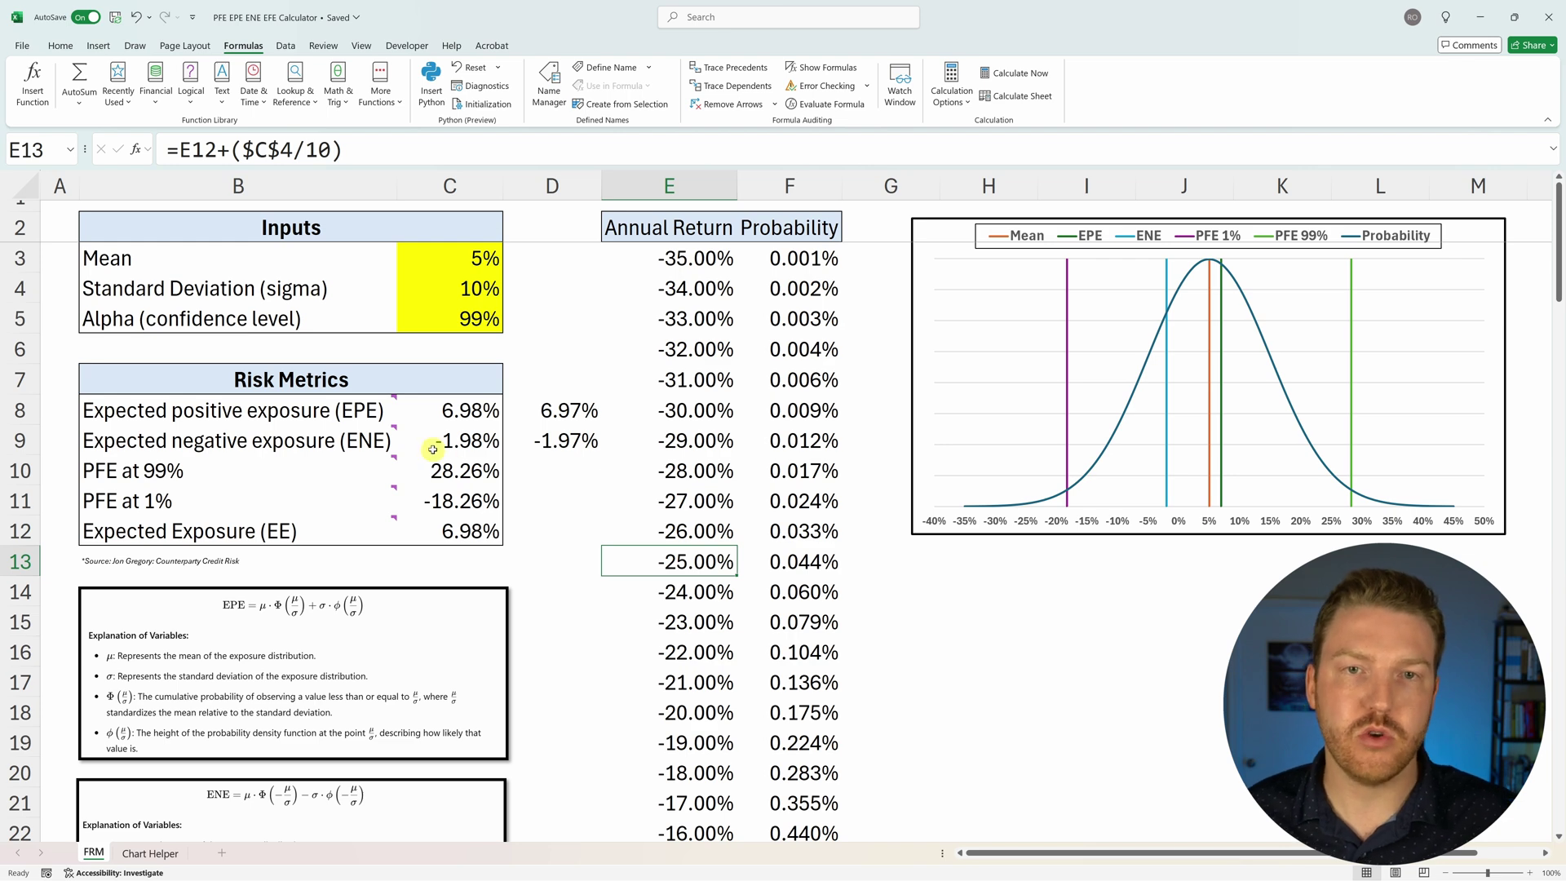
{"action": "left_click_drag", "start_coordinate": [711, 258], "coordinate": [722, 645]}
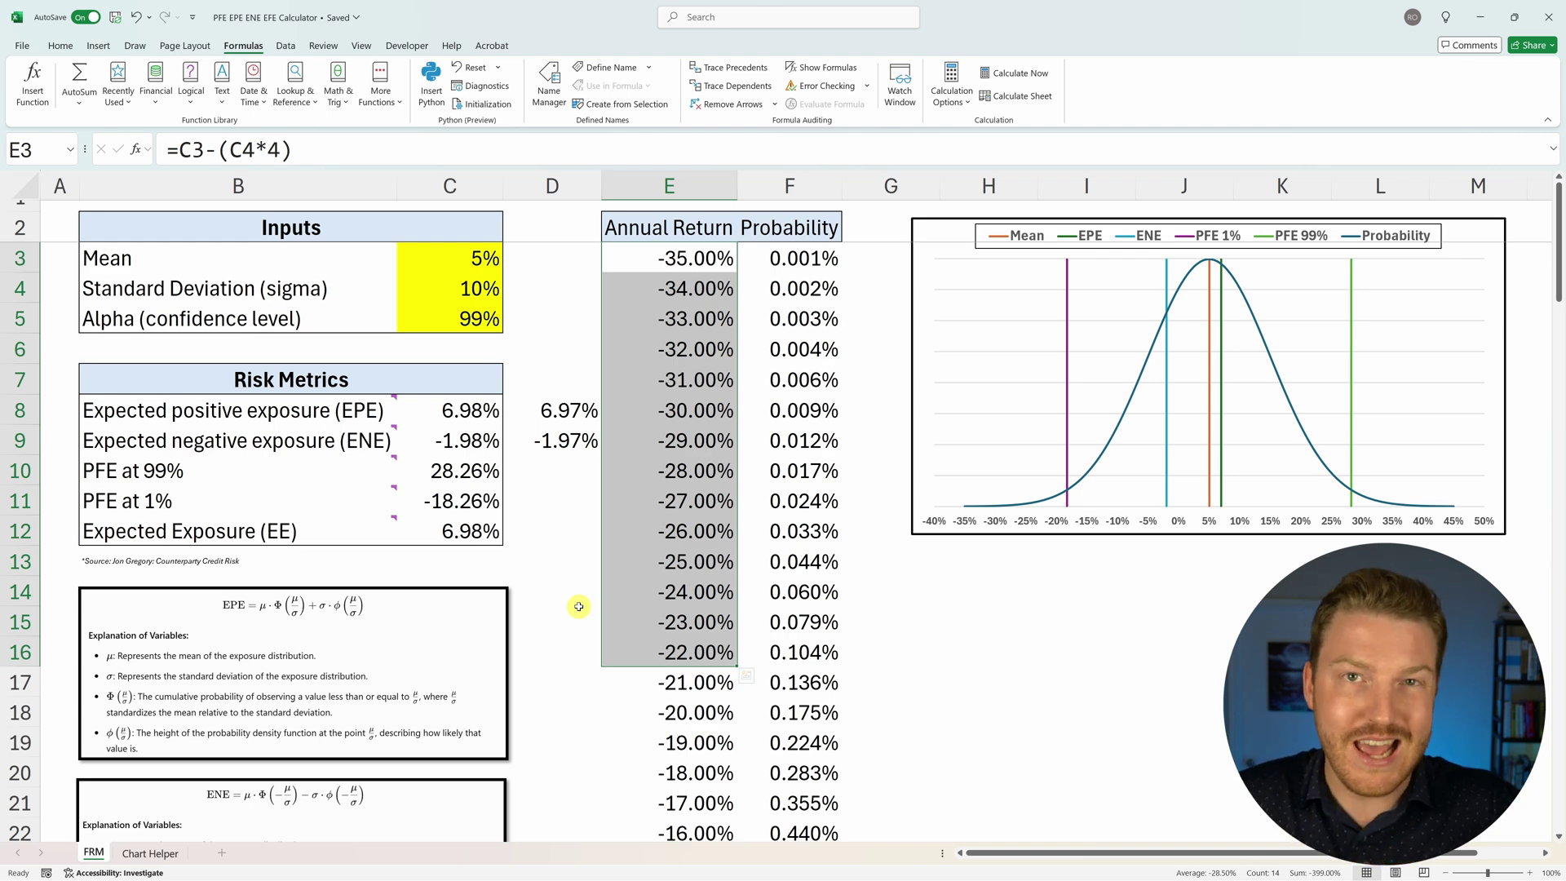
{"action": "left_click", "coordinate": [473, 529]}
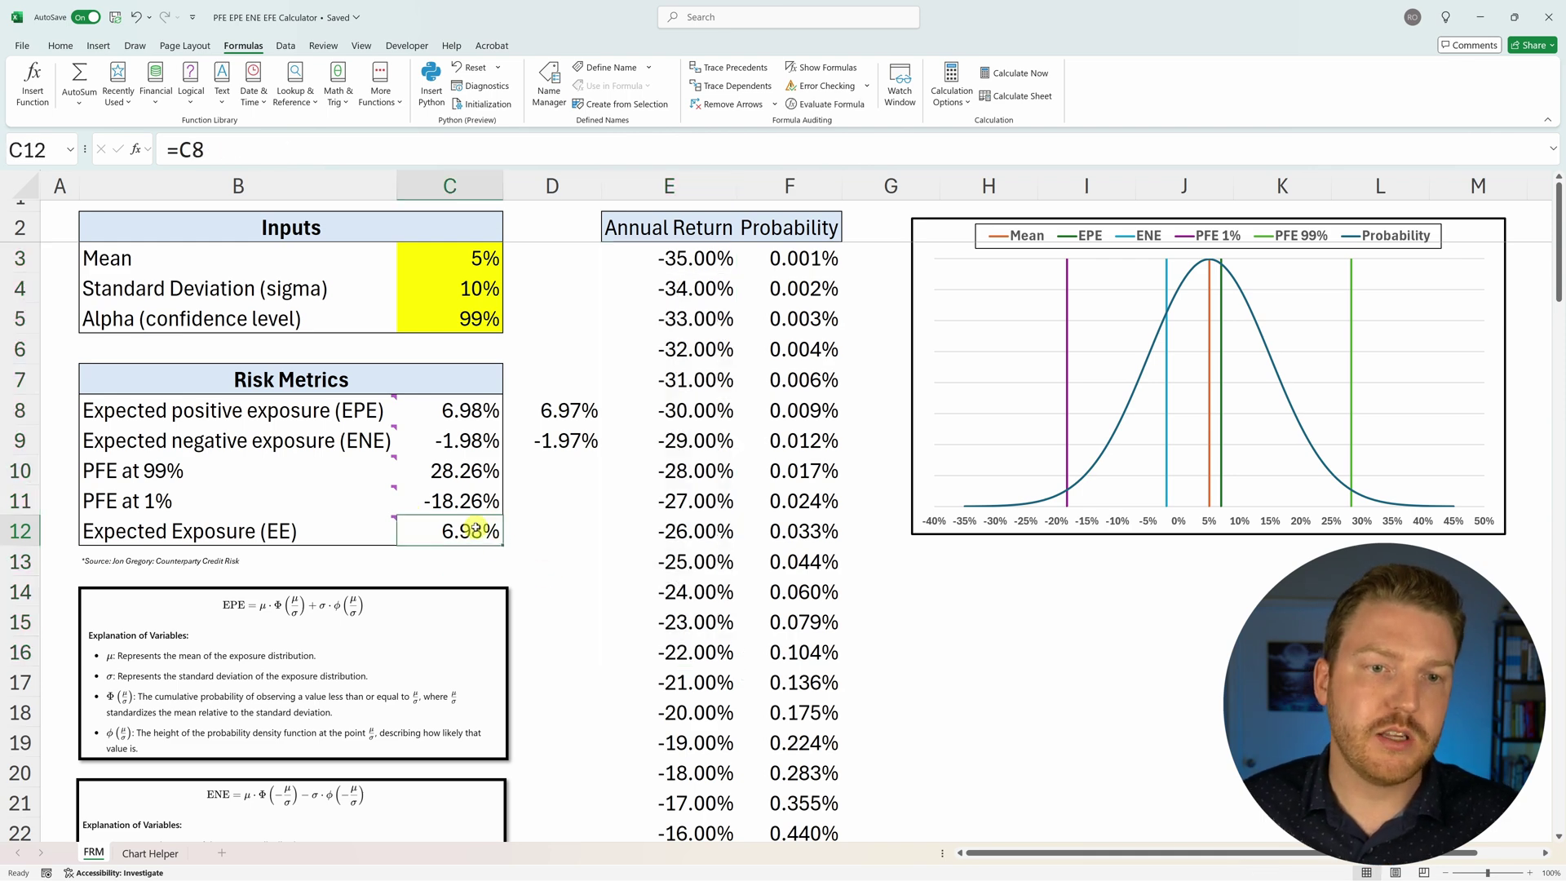
{"action": "key", "text": "F2"}
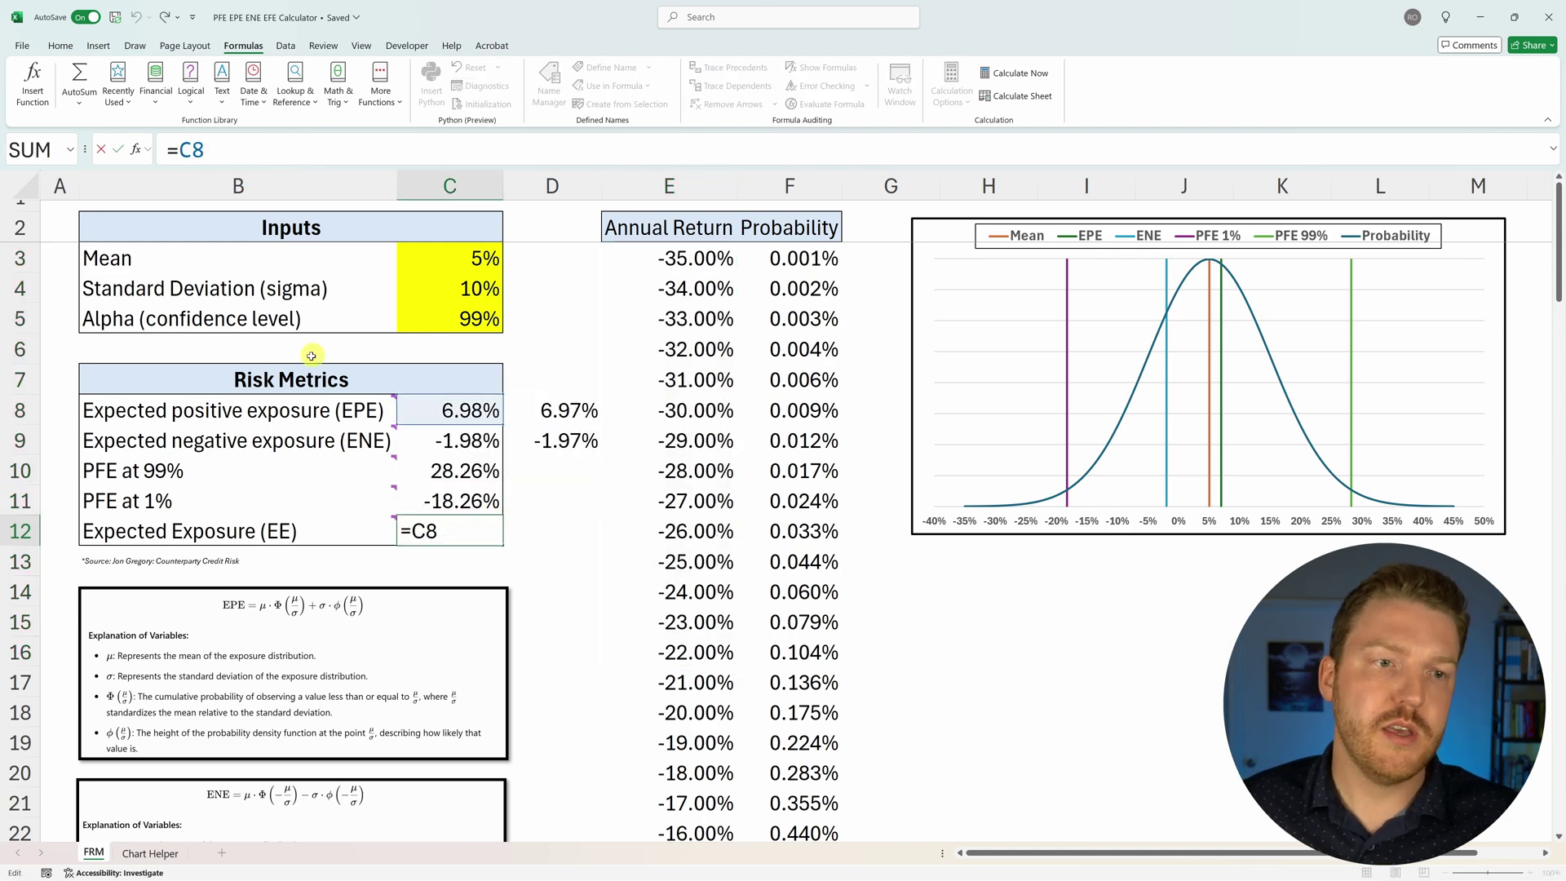
{"action": "mouse_move", "coordinate": [143, 410]}
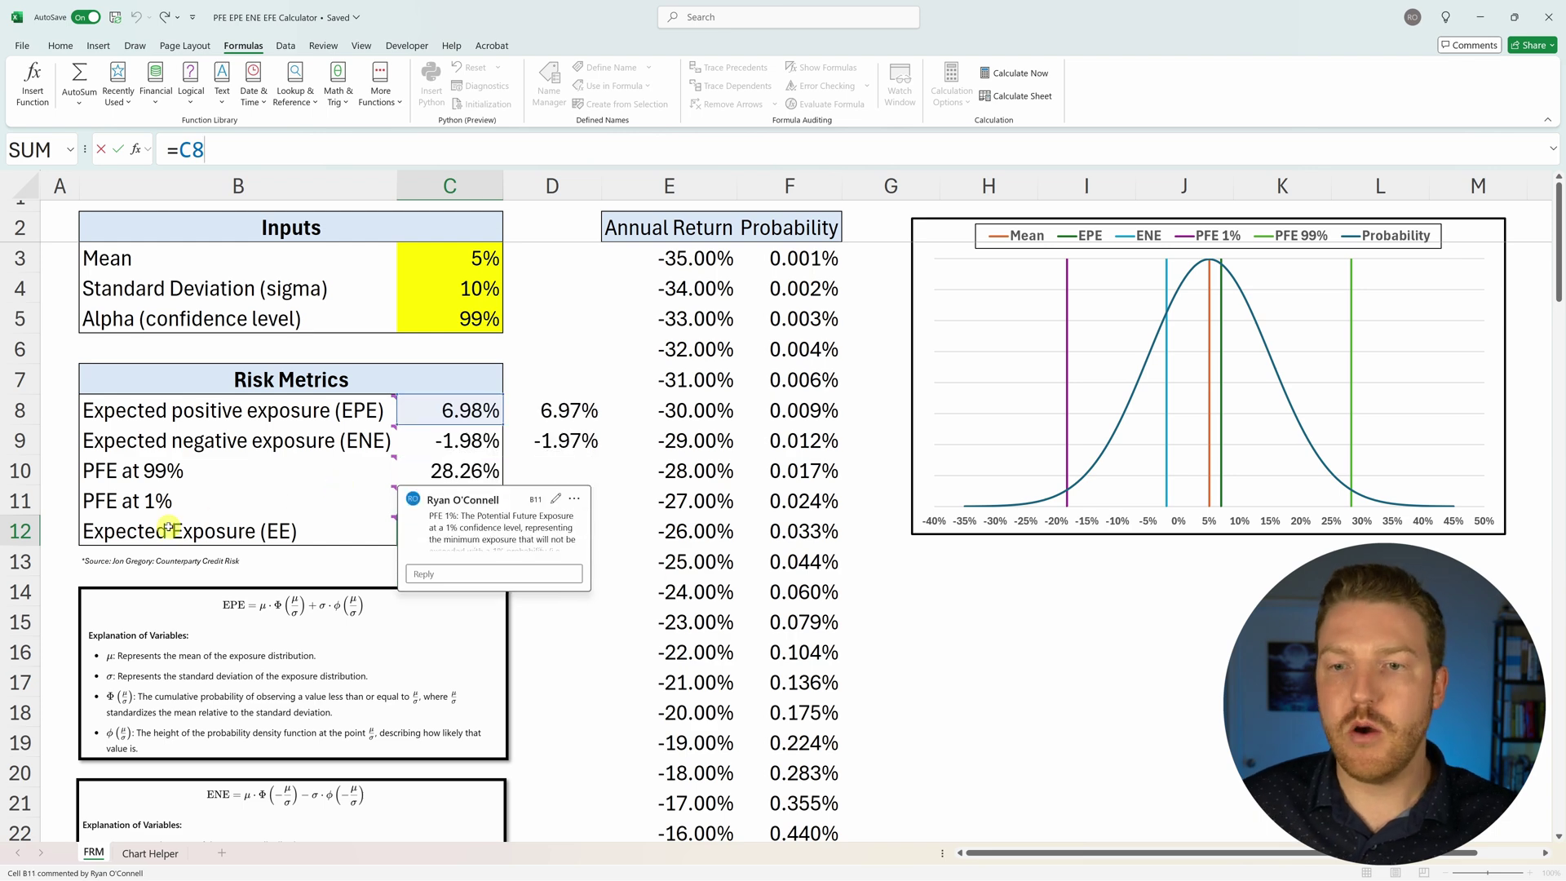
{"action": "key", "text": "Escape"}
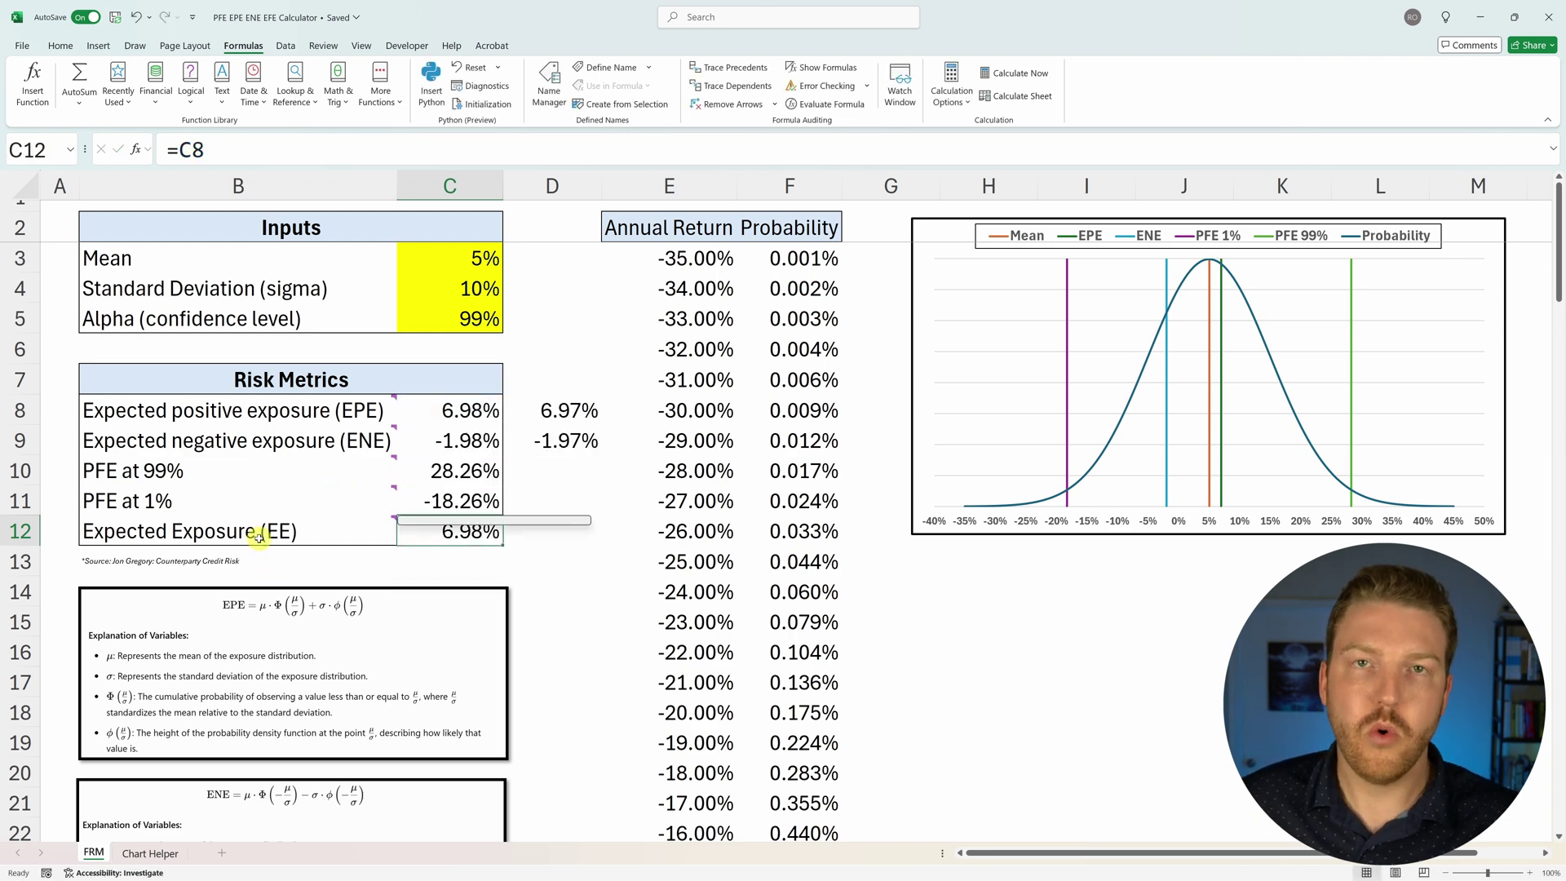
{"action": "mouse_move", "coordinate": [260, 536]}
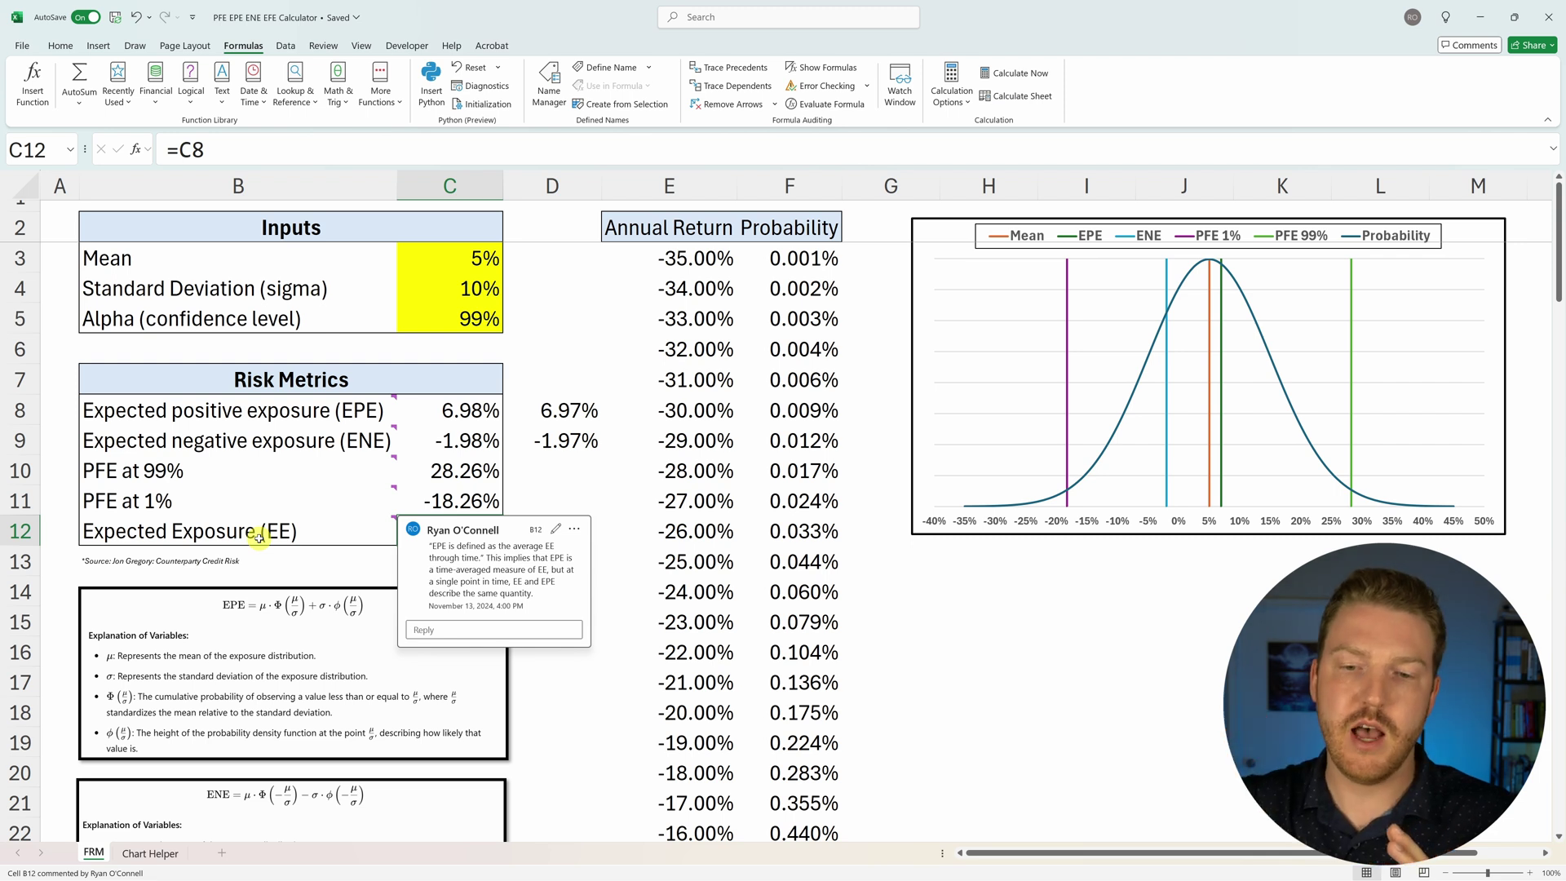
{"action": "left_click", "coordinate": [548, 503]}
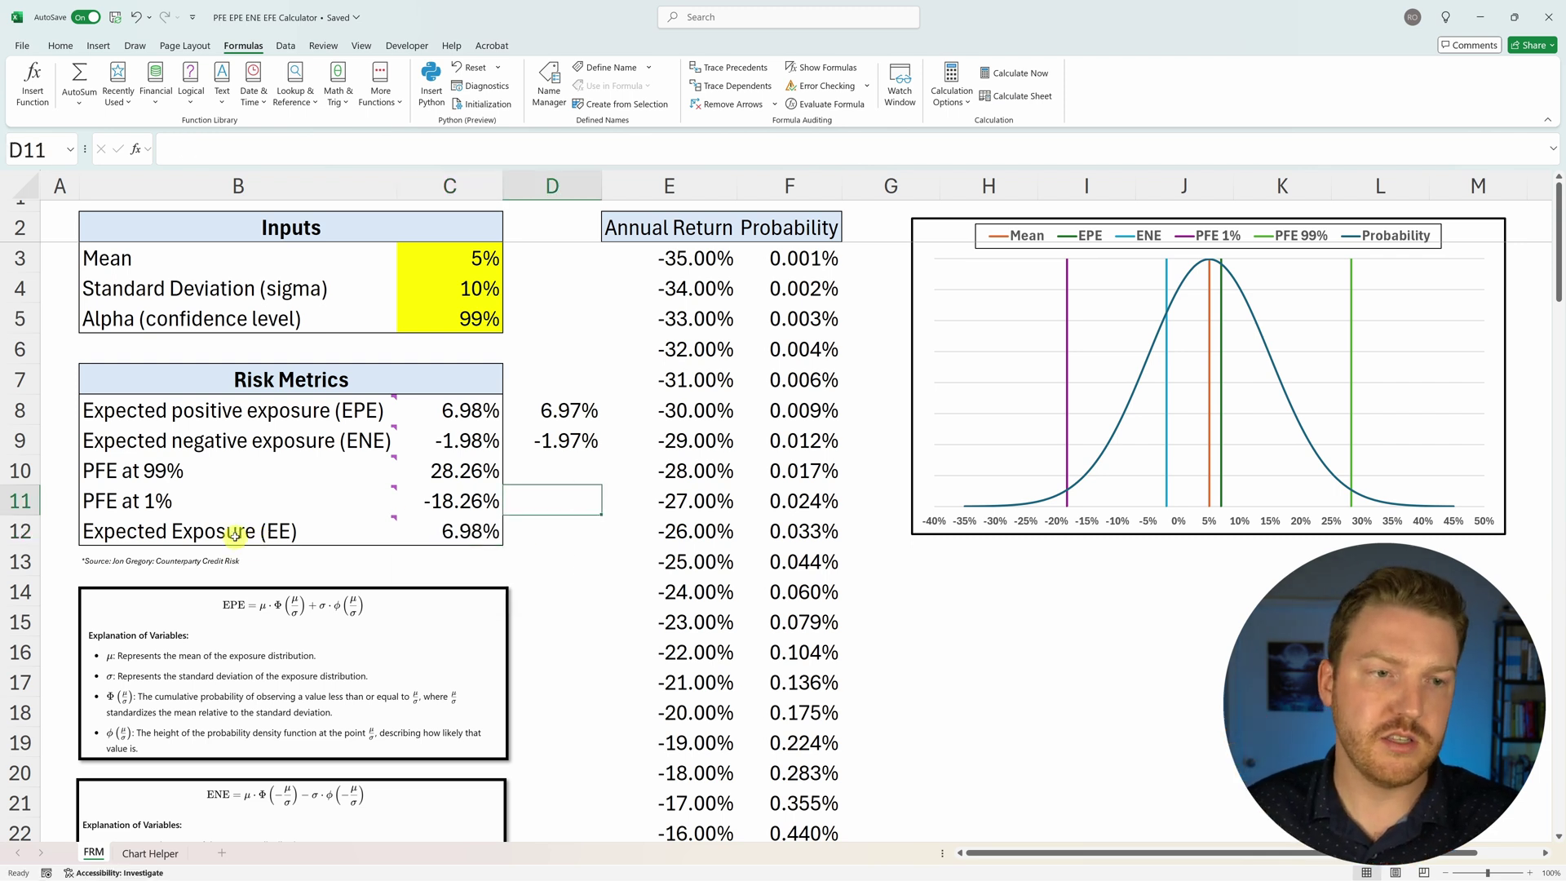
{"action": "left_click", "coordinate": [326, 403]}
{"action": "left_click", "coordinate": [354, 531]}
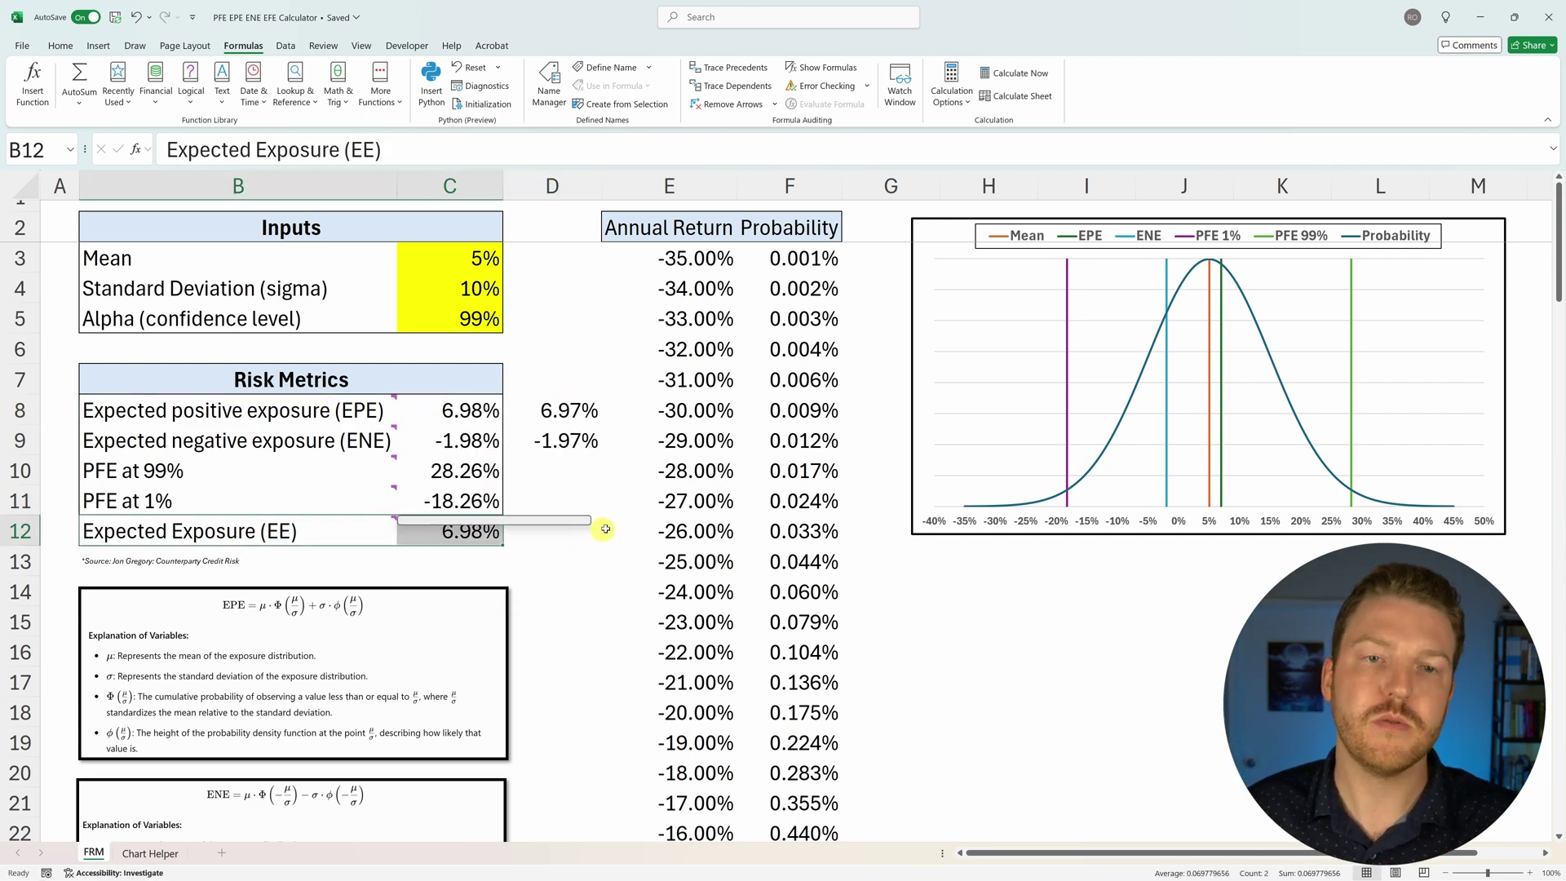